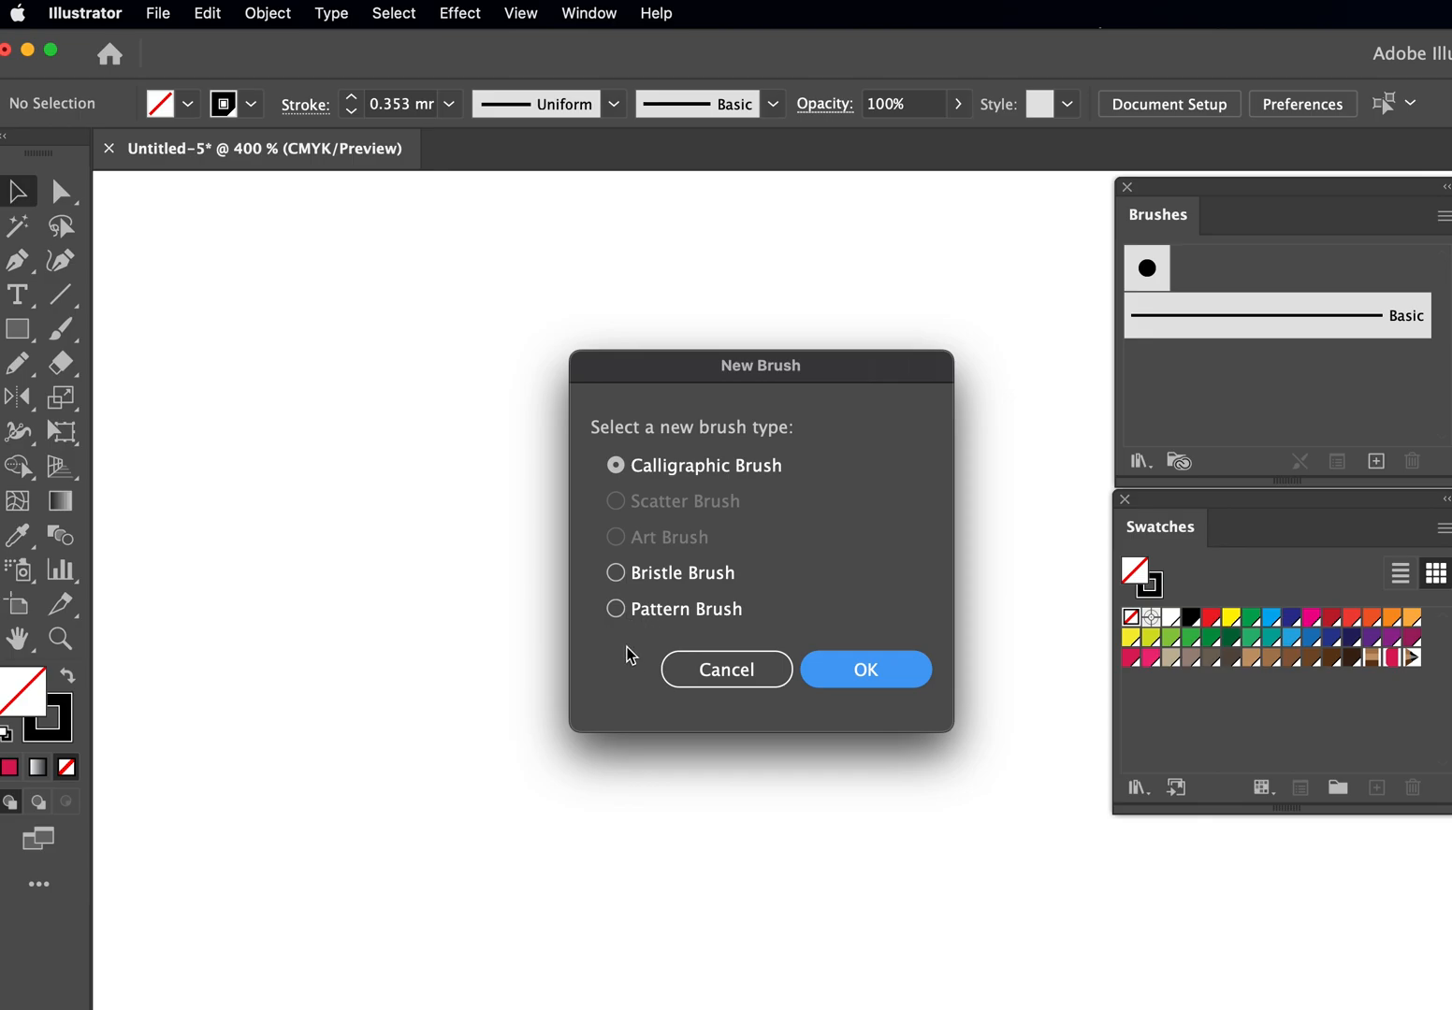
click(674, 609)
click(853, 616)
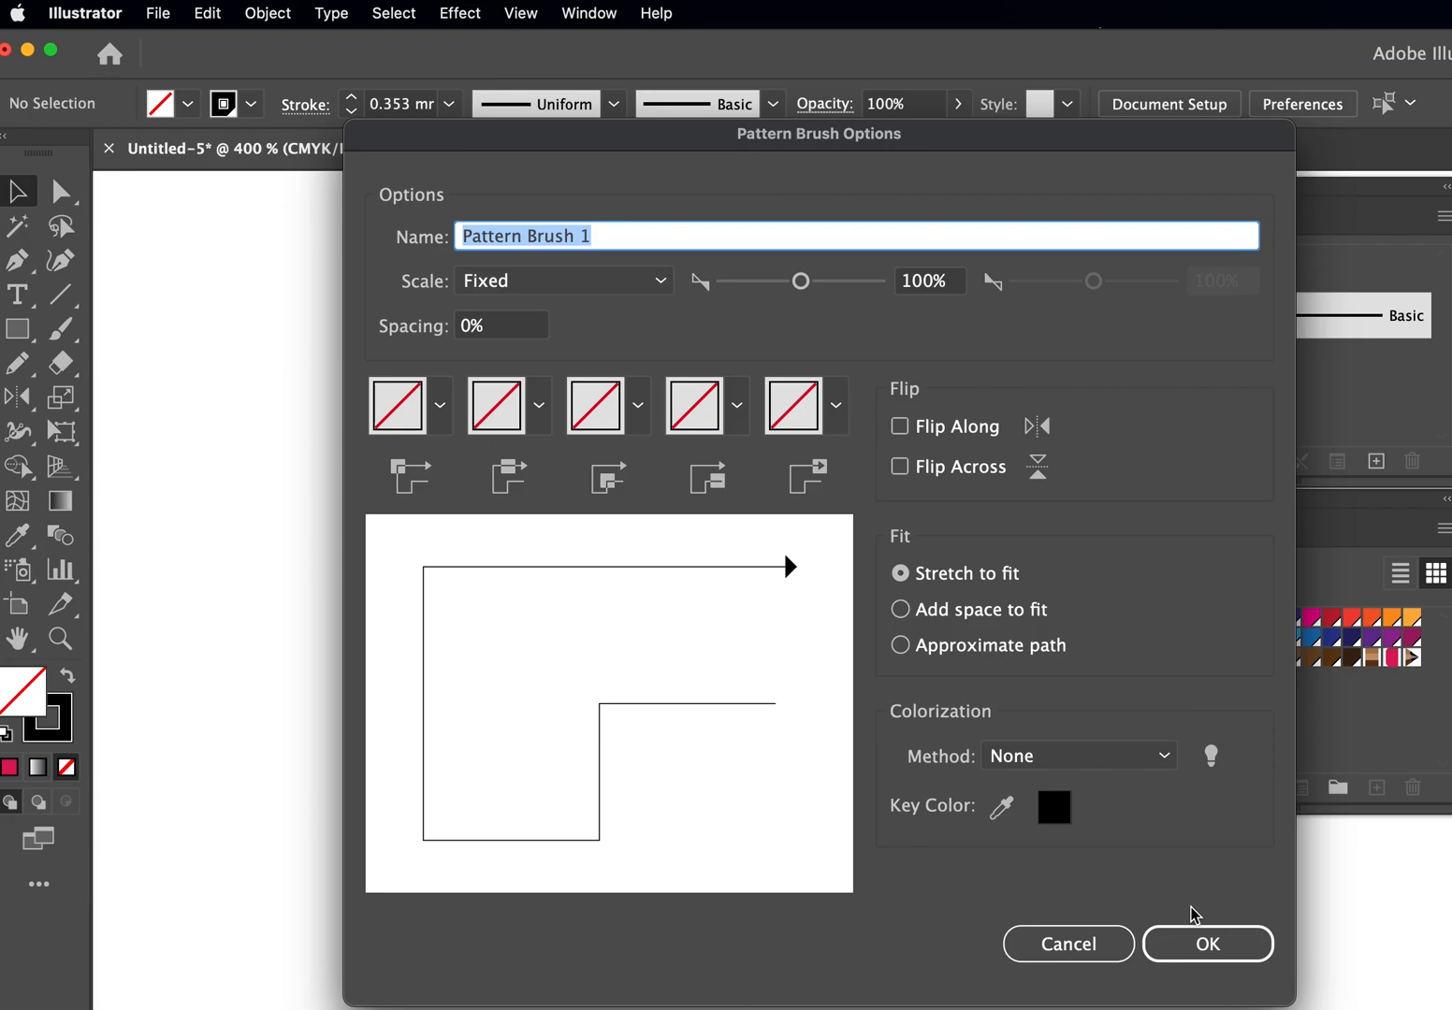
click(1206, 945)
- Draw a dark brown rectangle about 11.9 mm wide and 9.2 mm high, and remove its stroke
mouse_move(419, 426)
mouse_down()
mouse_move(678, 600)
mouse_move(746, 595)
mouse_move(650, 596)
mouse_up()
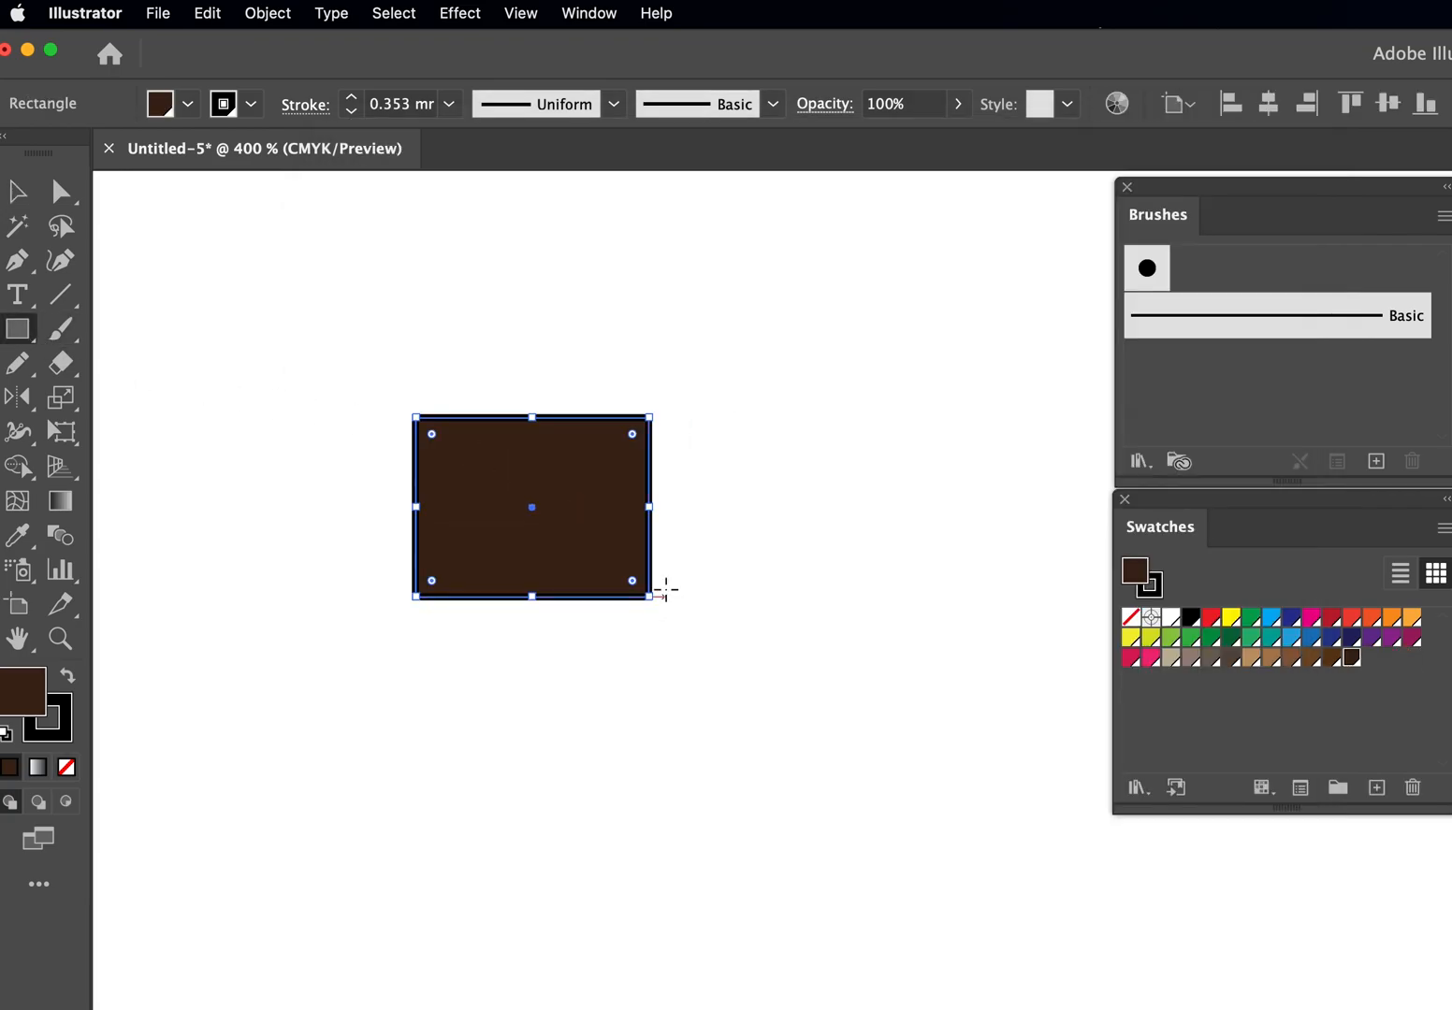
key(x)
click(248, 103)
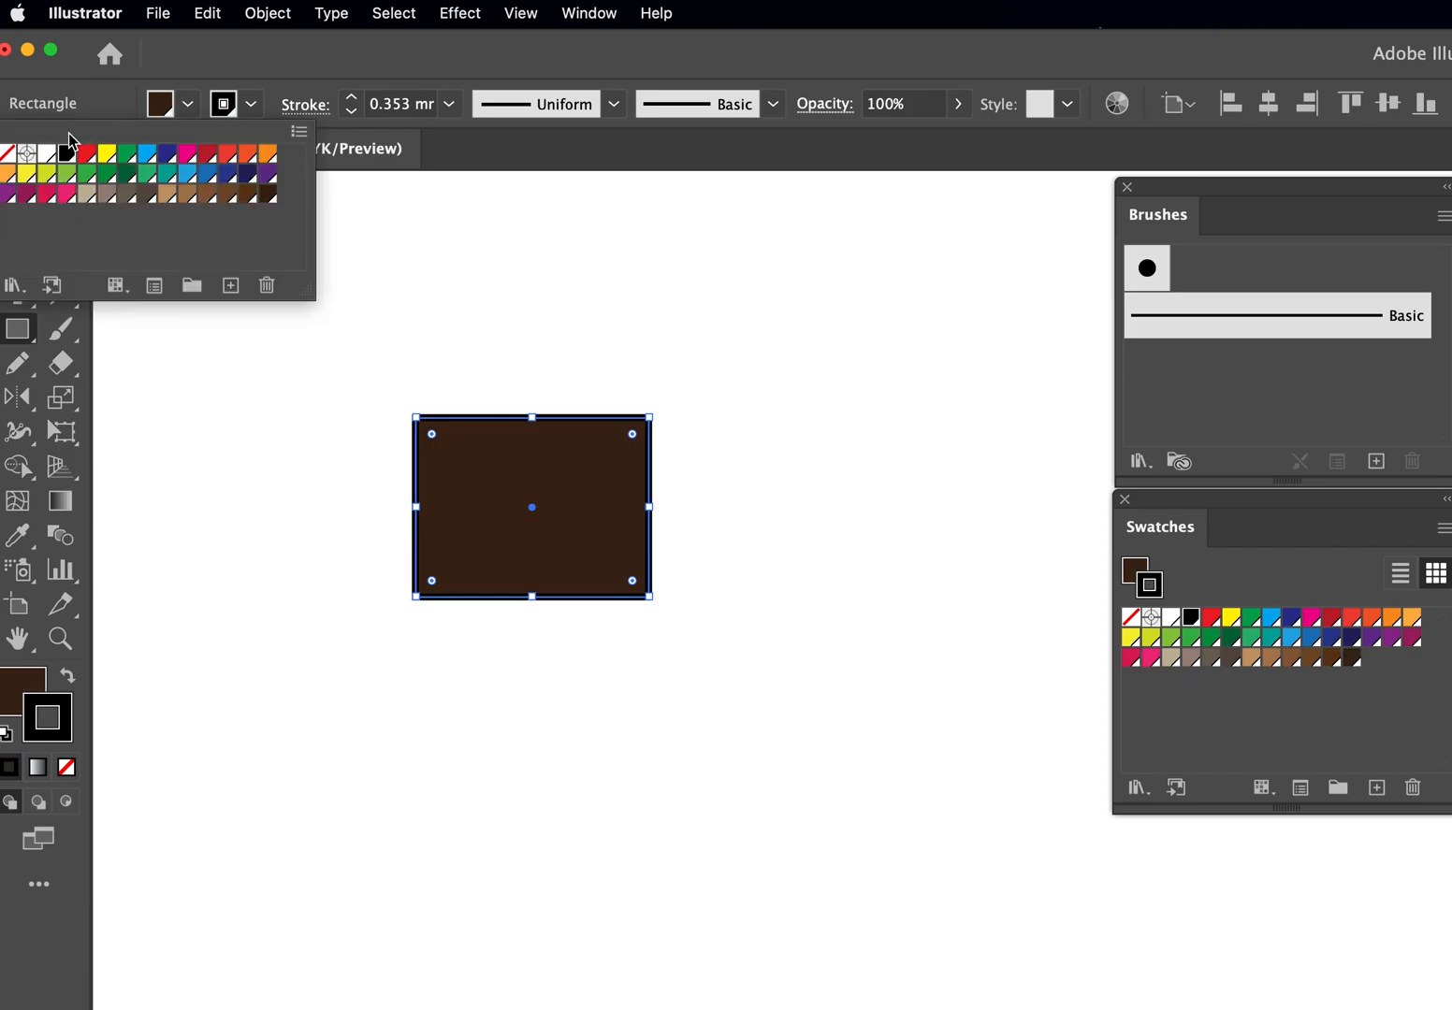
click(8, 153)
click(558, 477)
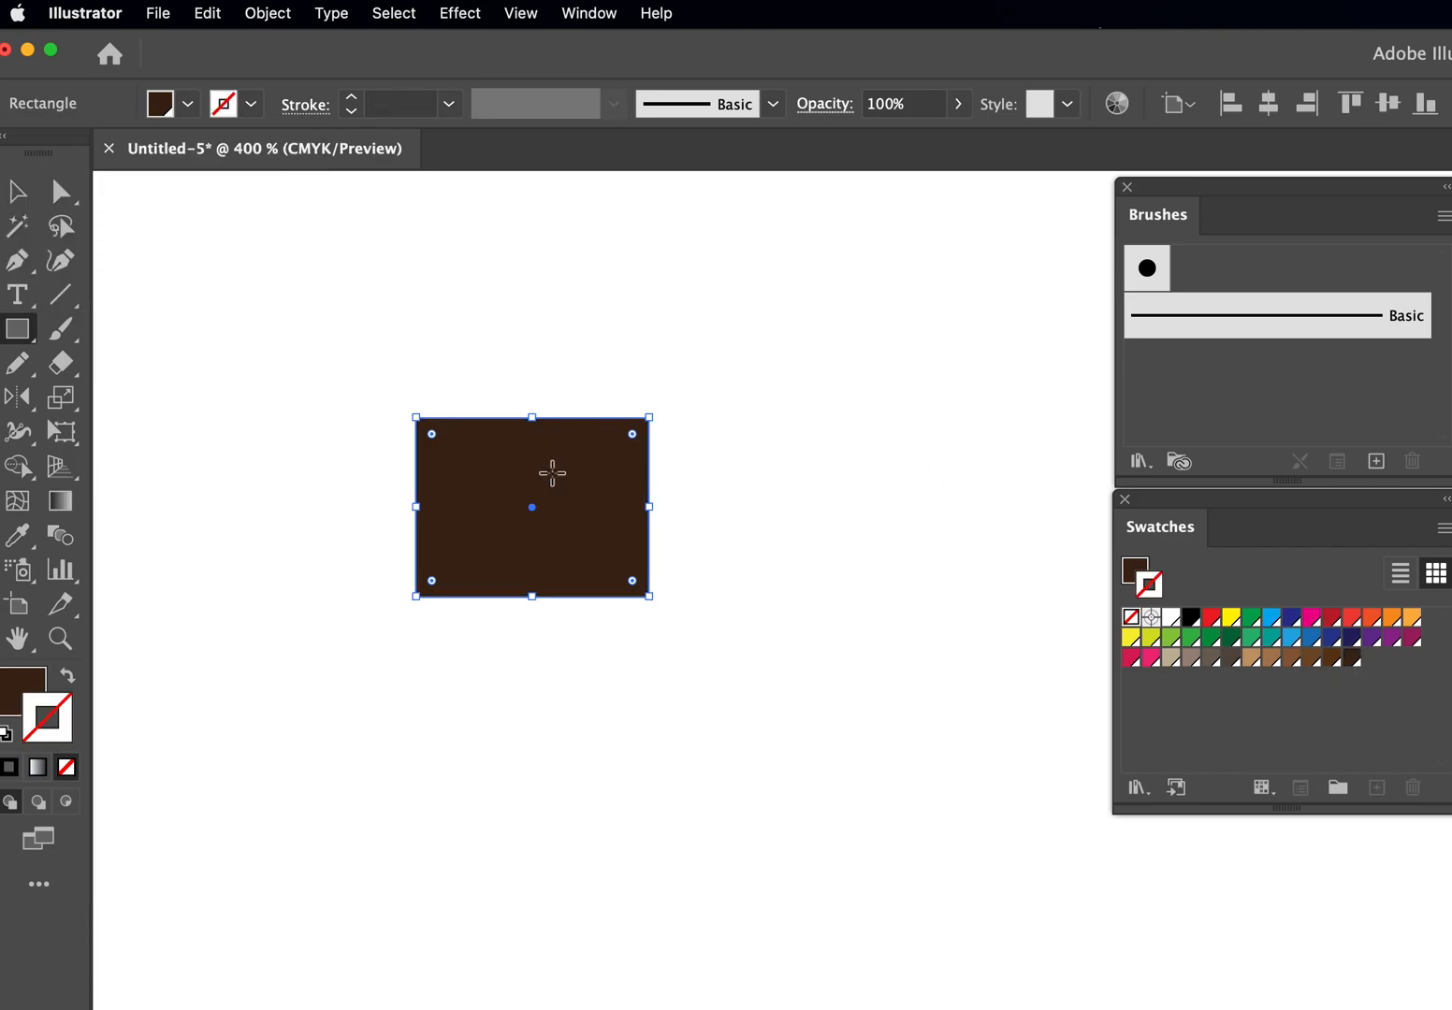
key(x)
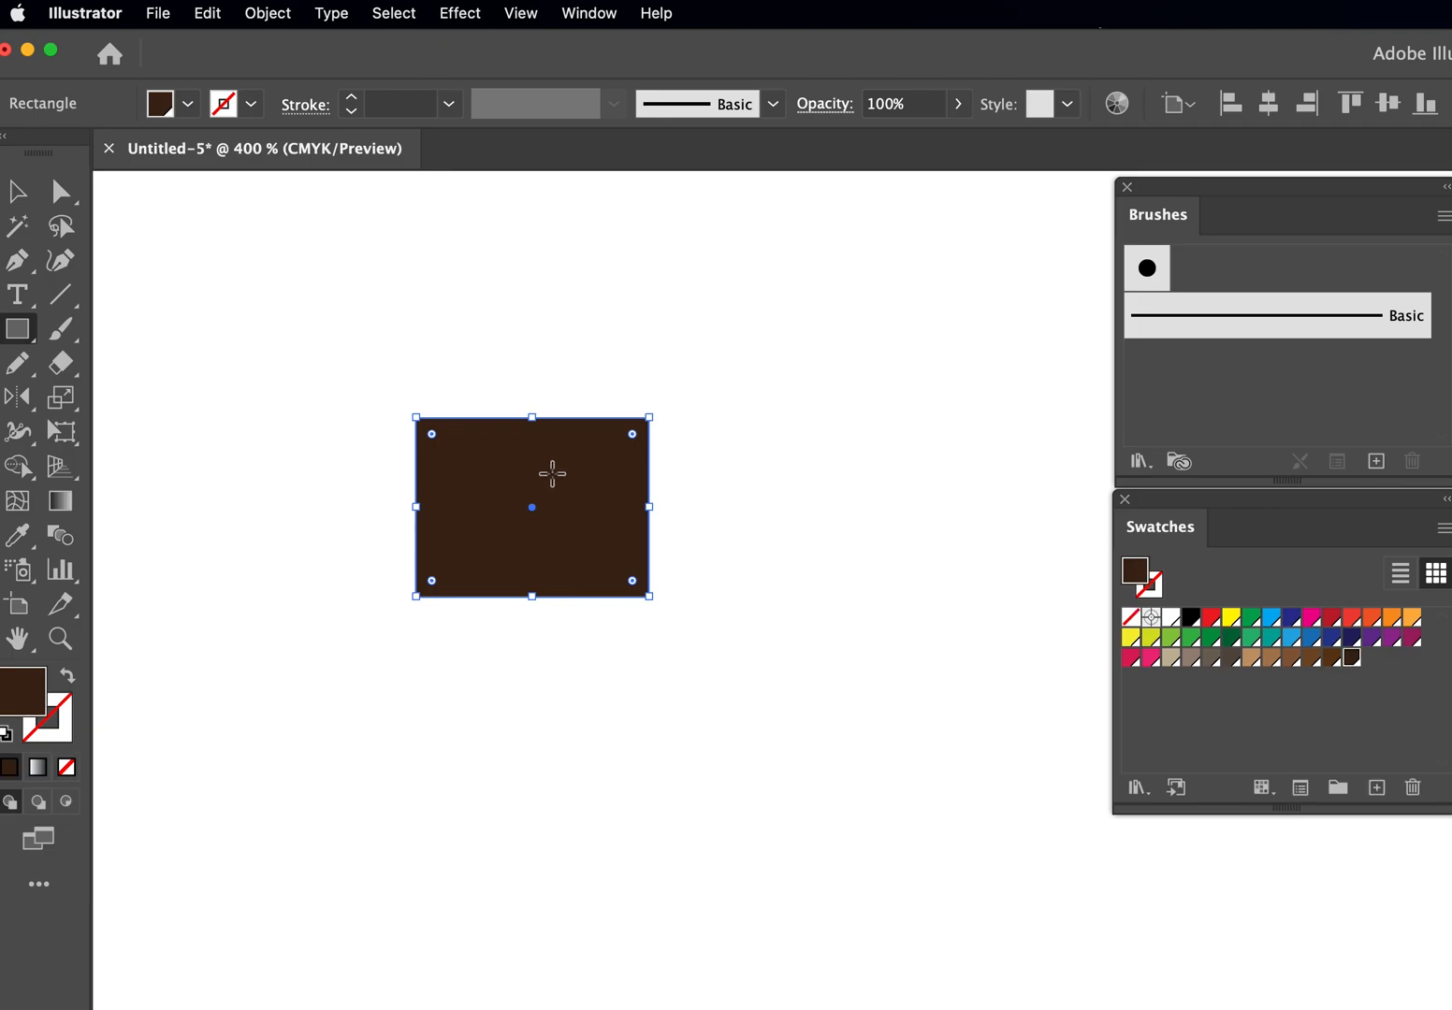
- Split the brown rectangle into a grid of 3 rows with a 0 mm gutter
click(278, 13)
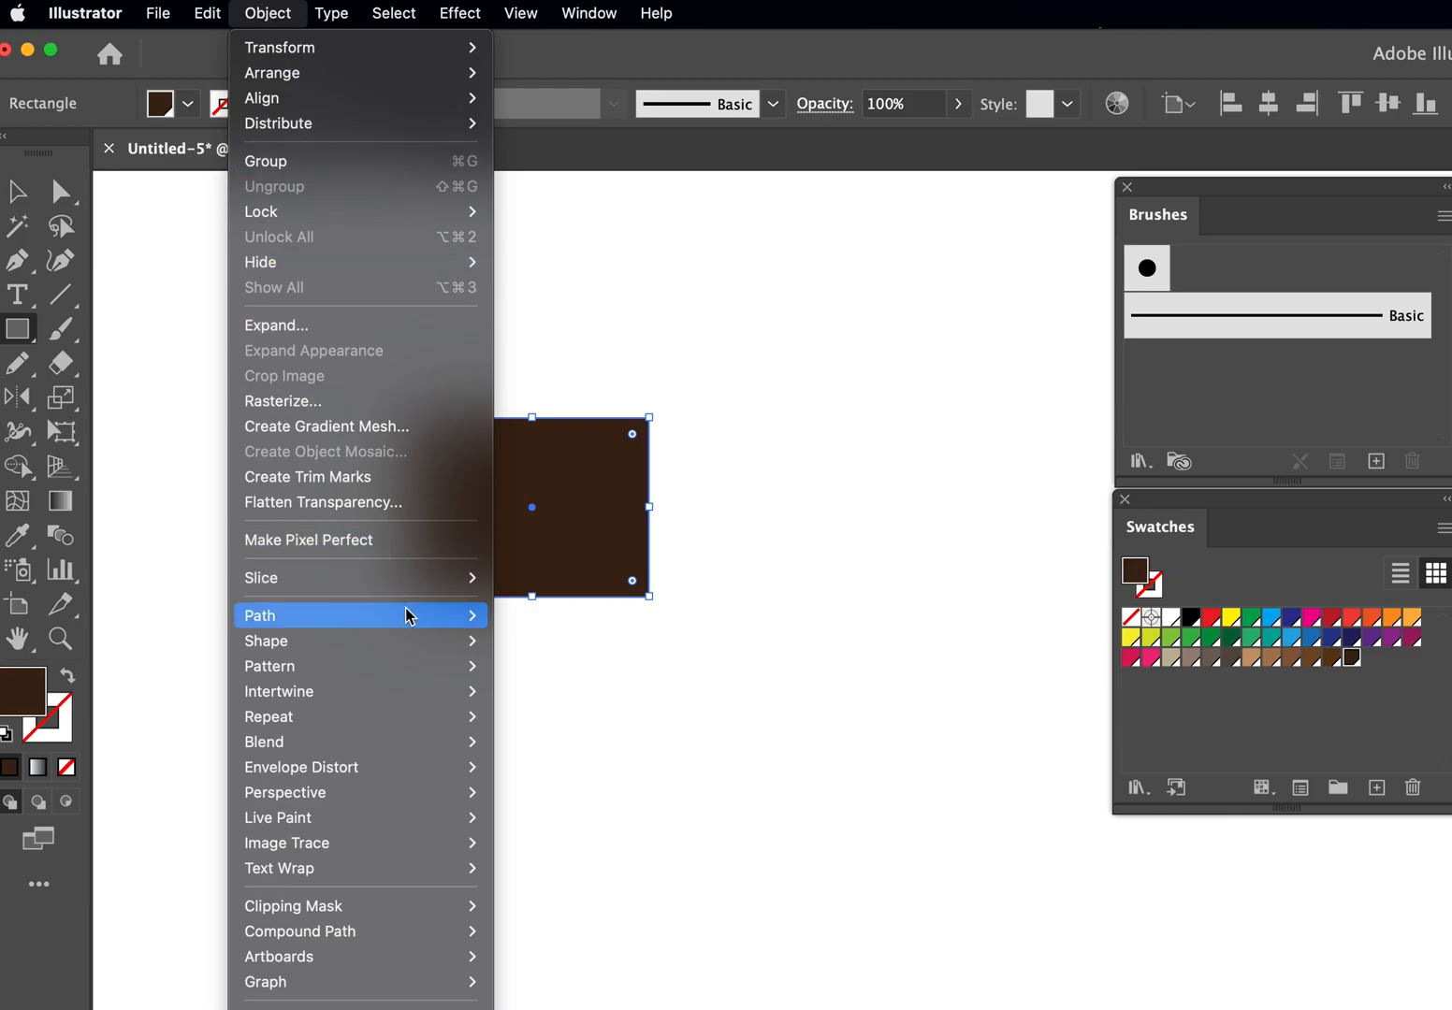
mouse_move(411, 615)
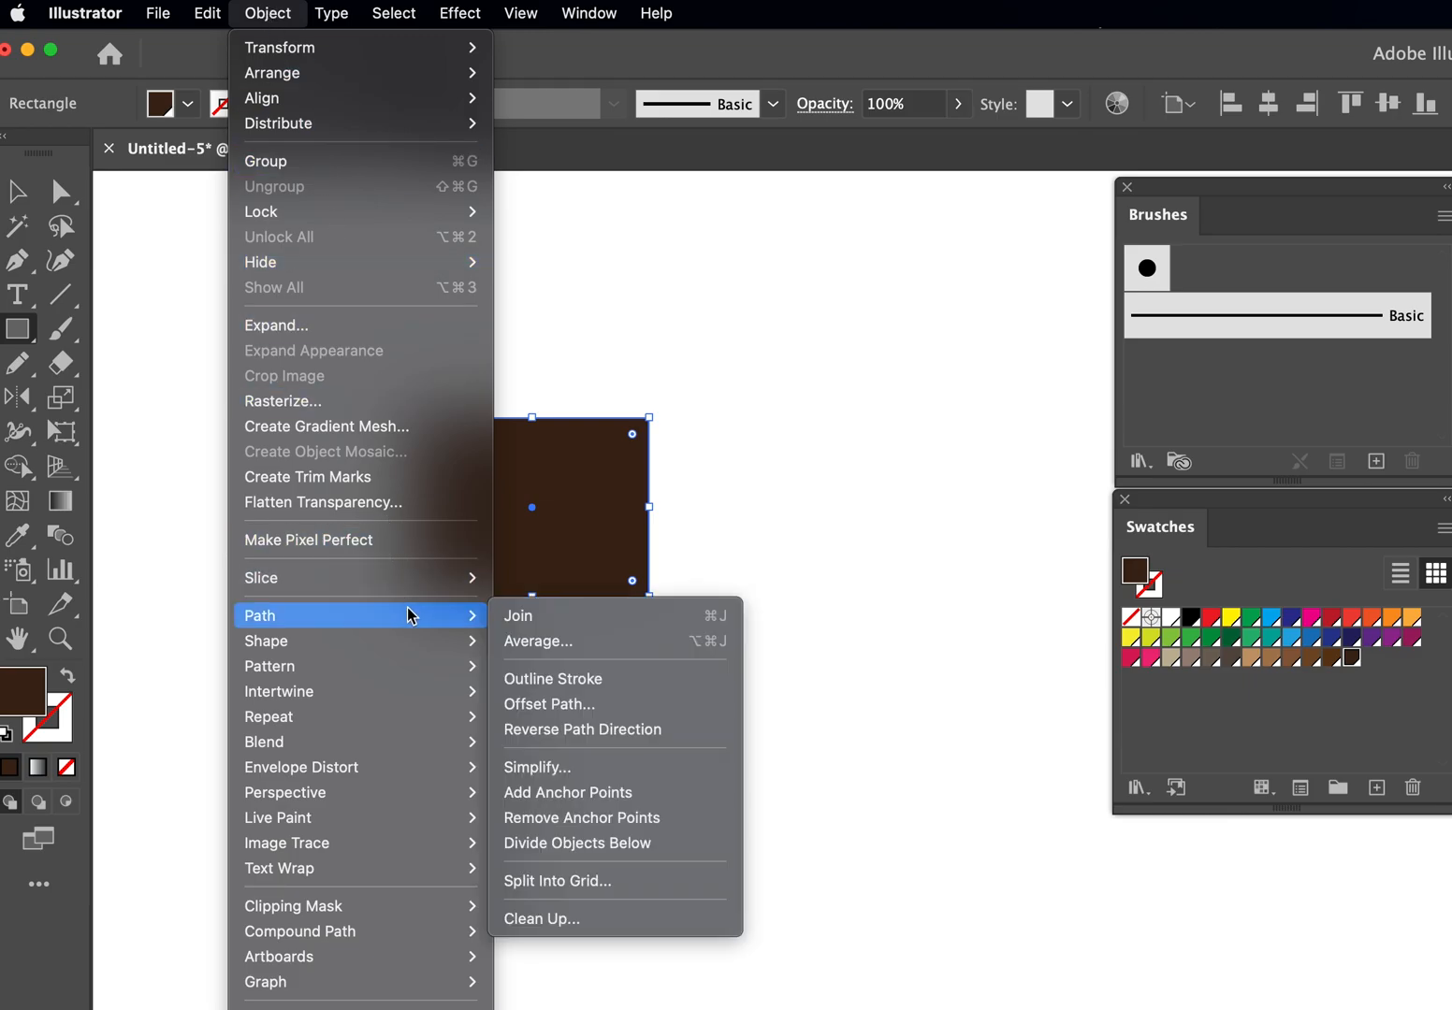
click(682, 887)
drag(790, 677, 1034, 304)
click(819, 393)
click(818, 393)
click(754, 663)
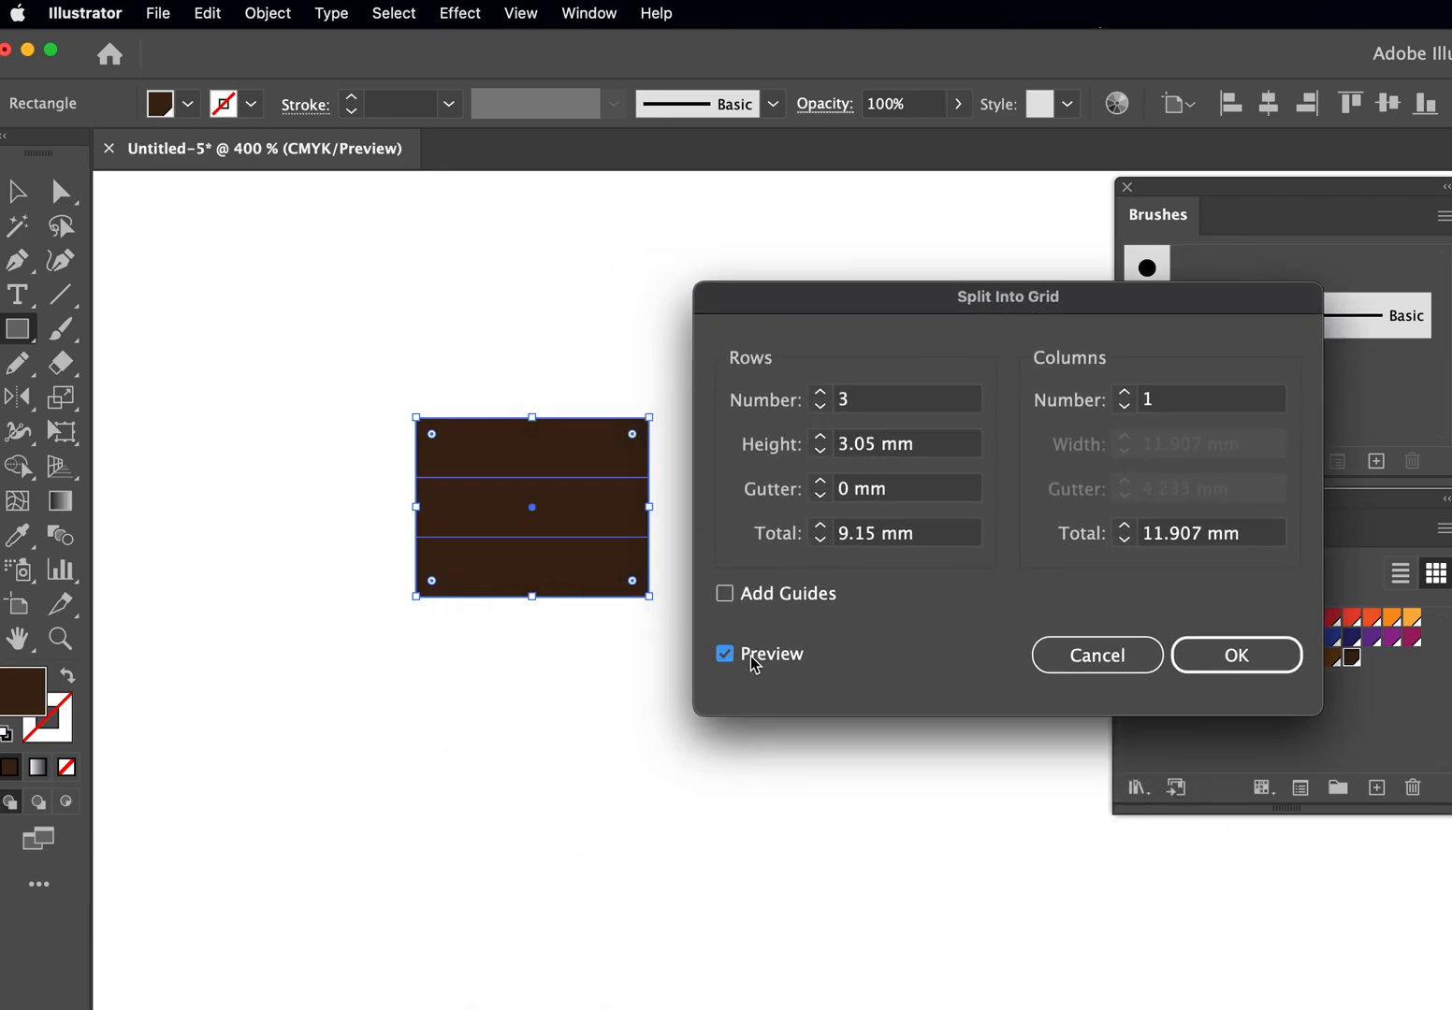
click(1229, 658)
click(17, 190)
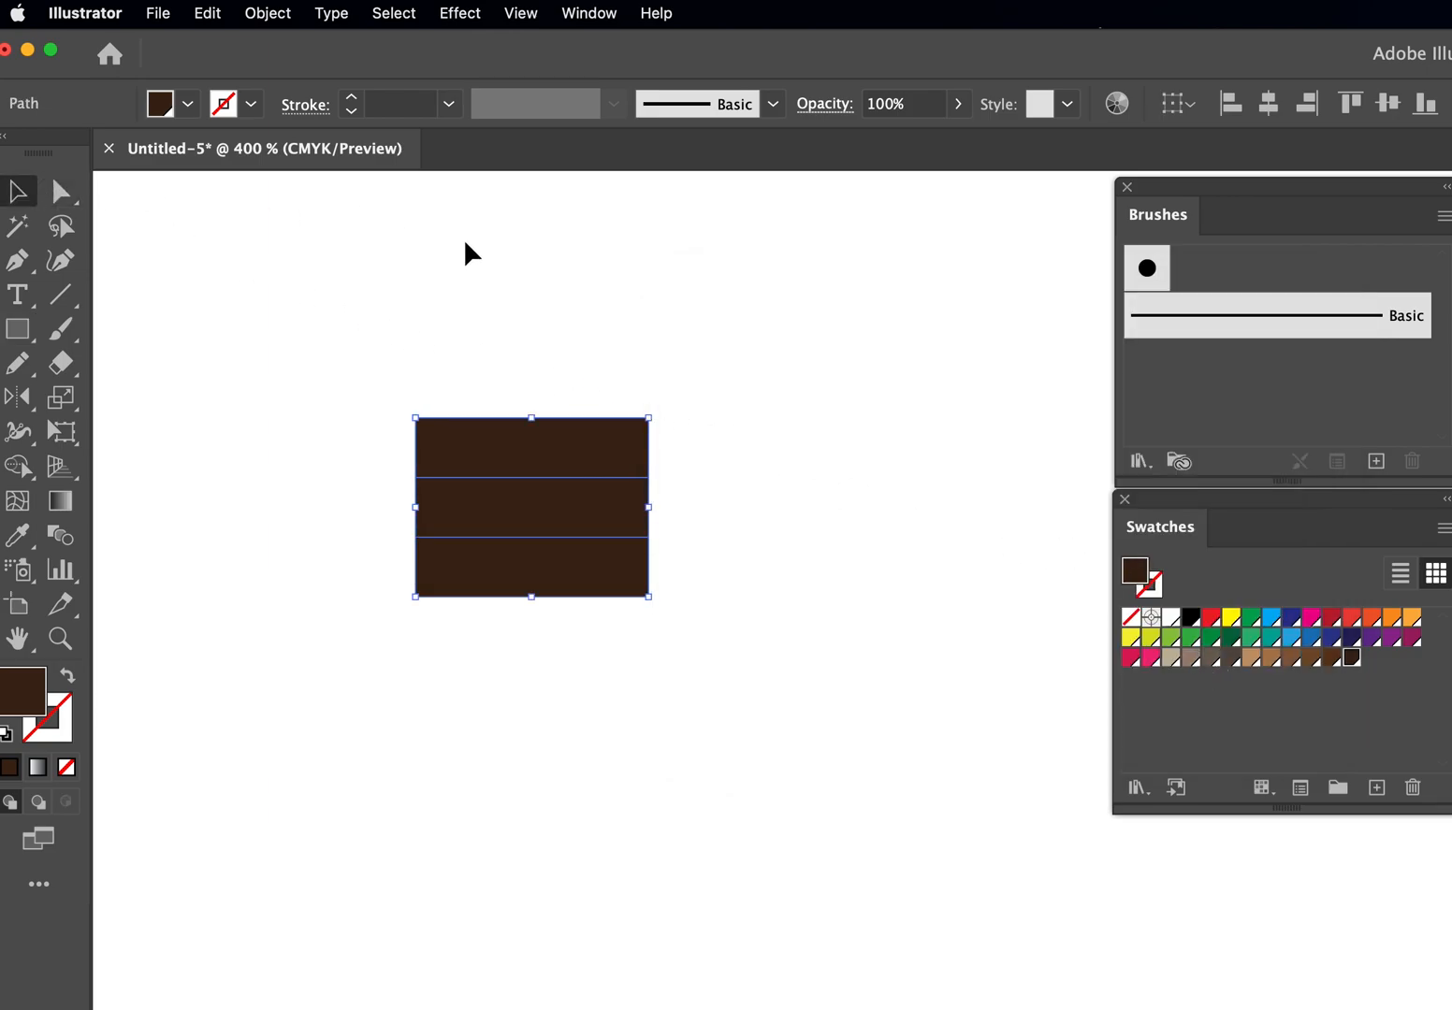
- Recolor the middle stripe light tan and the top stripe medium brown using the existing brown swatches
click(505, 258)
key(a)
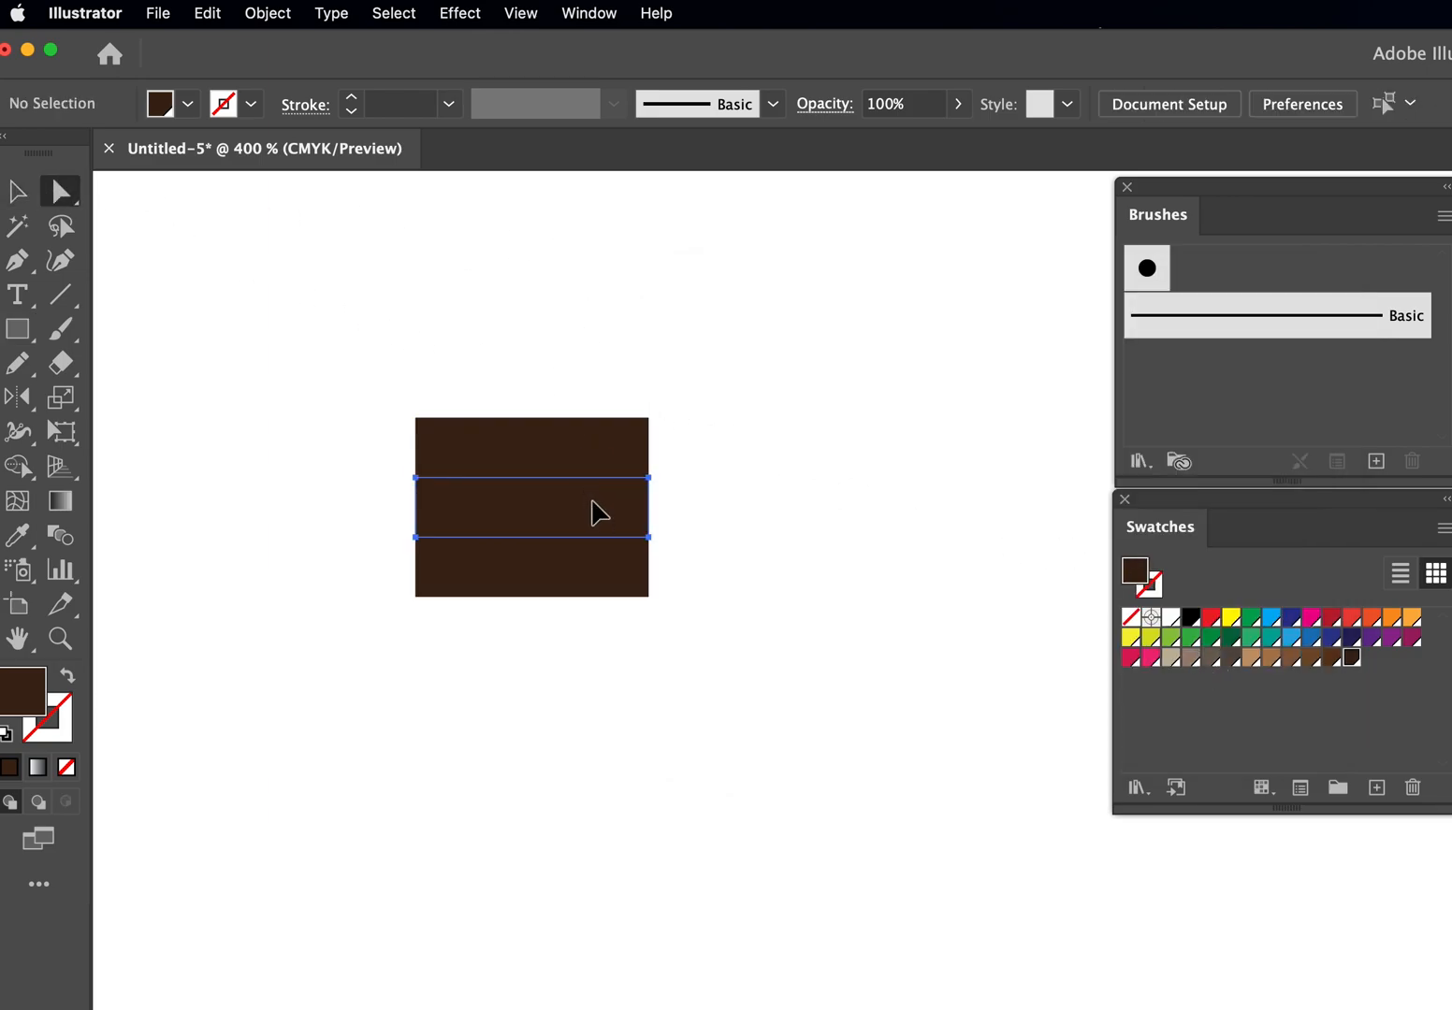
click(592, 506)
click(1253, 661)
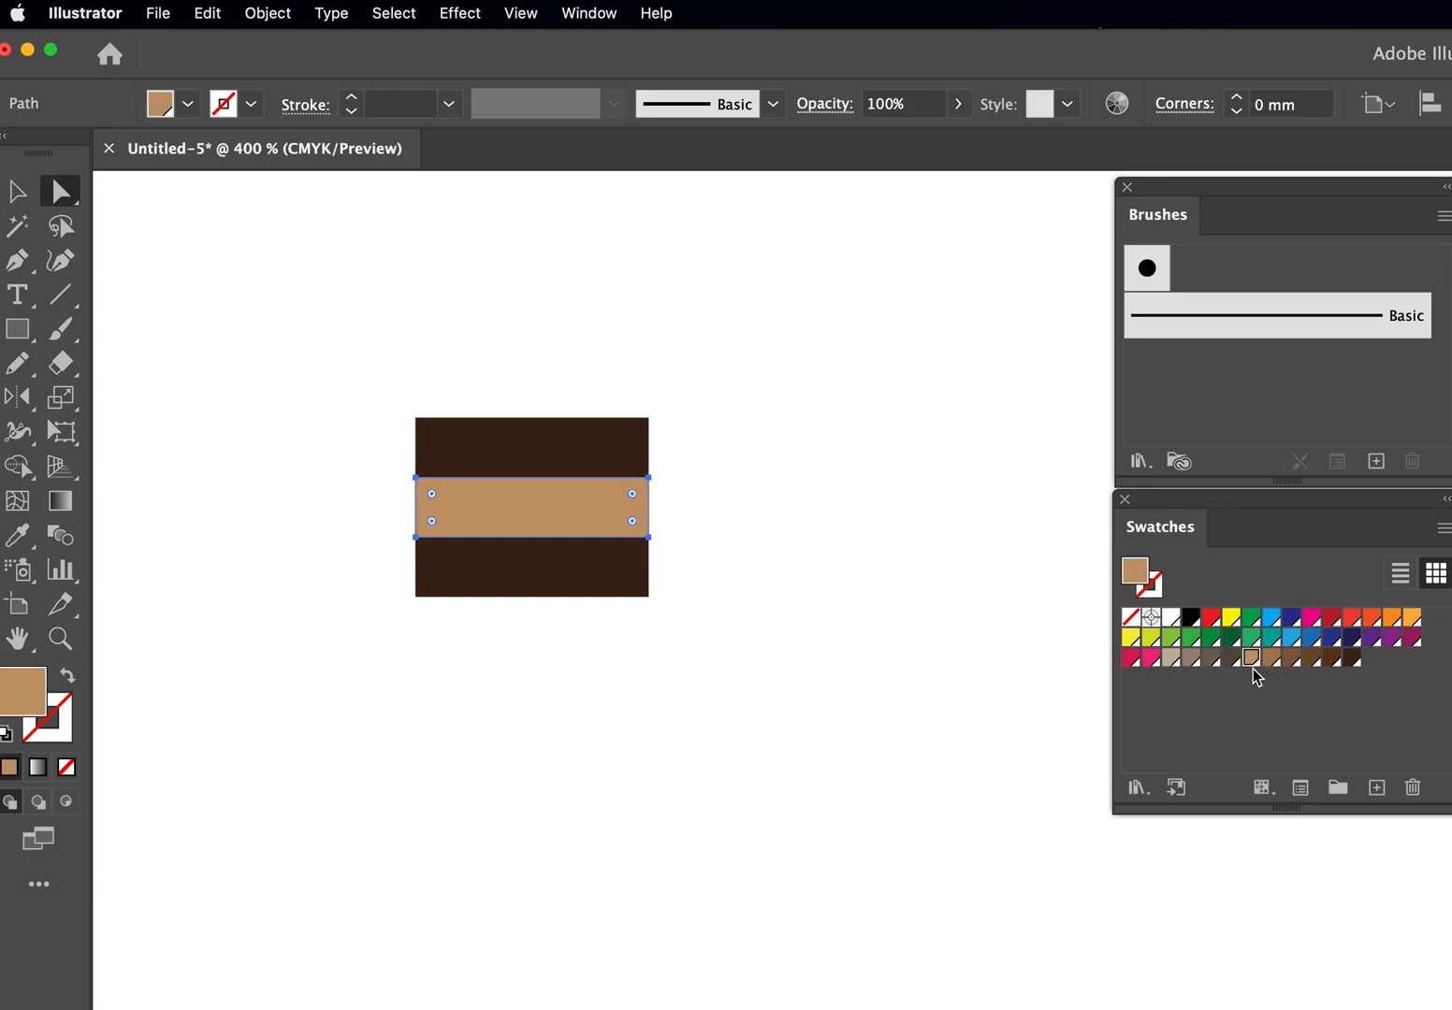
click(692, 389)
click(612, 440)
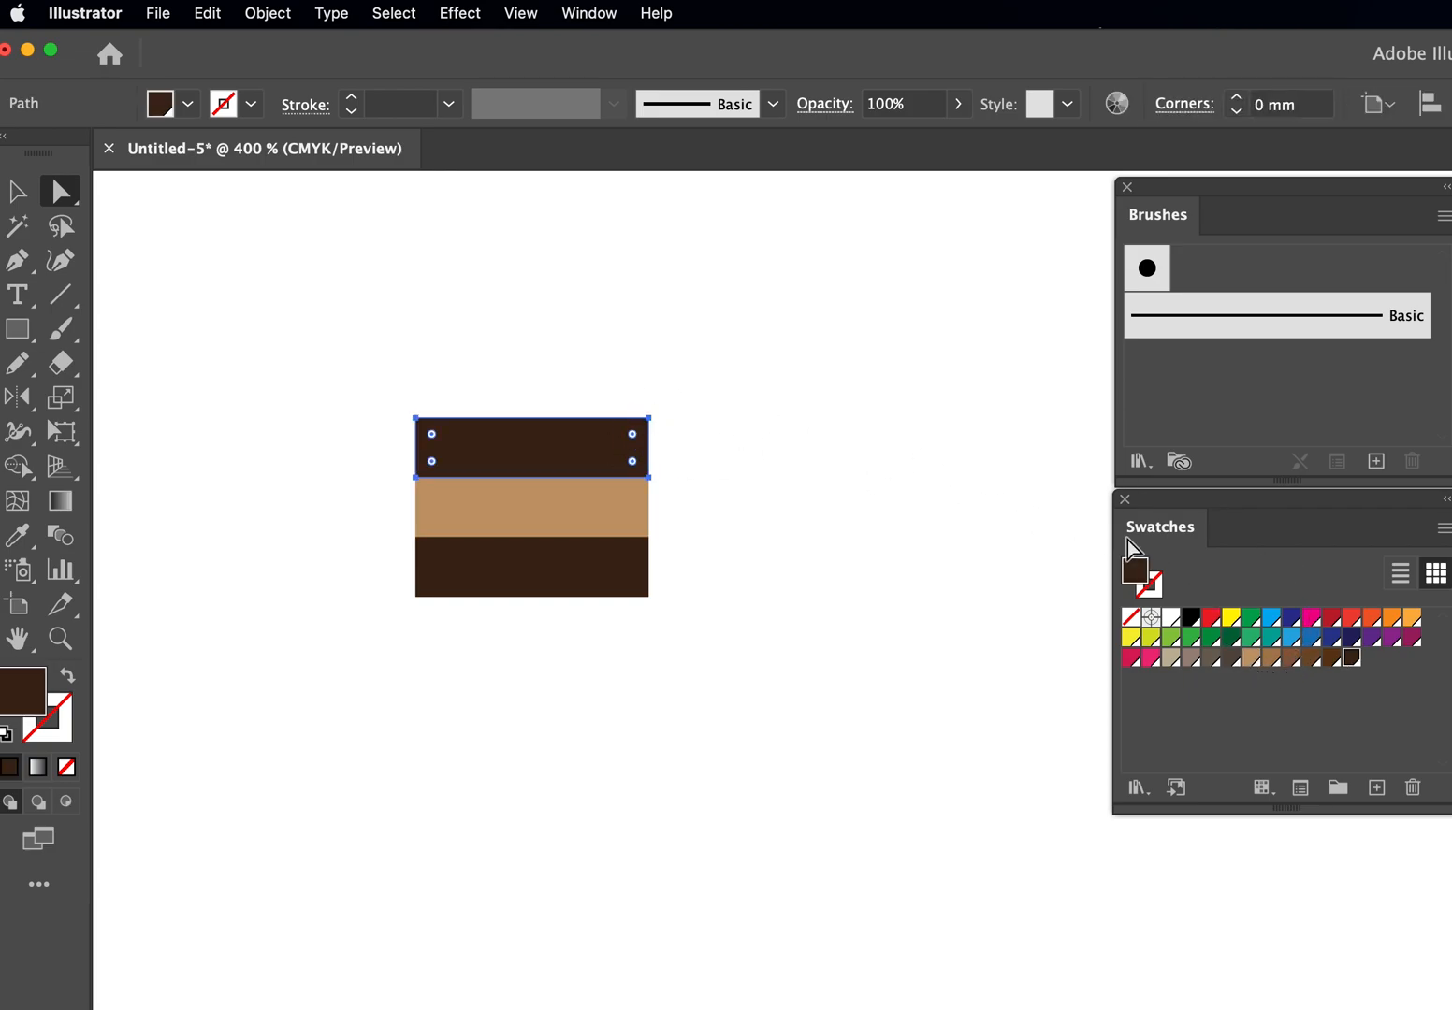
click(1272, 663)
click(821, 498)
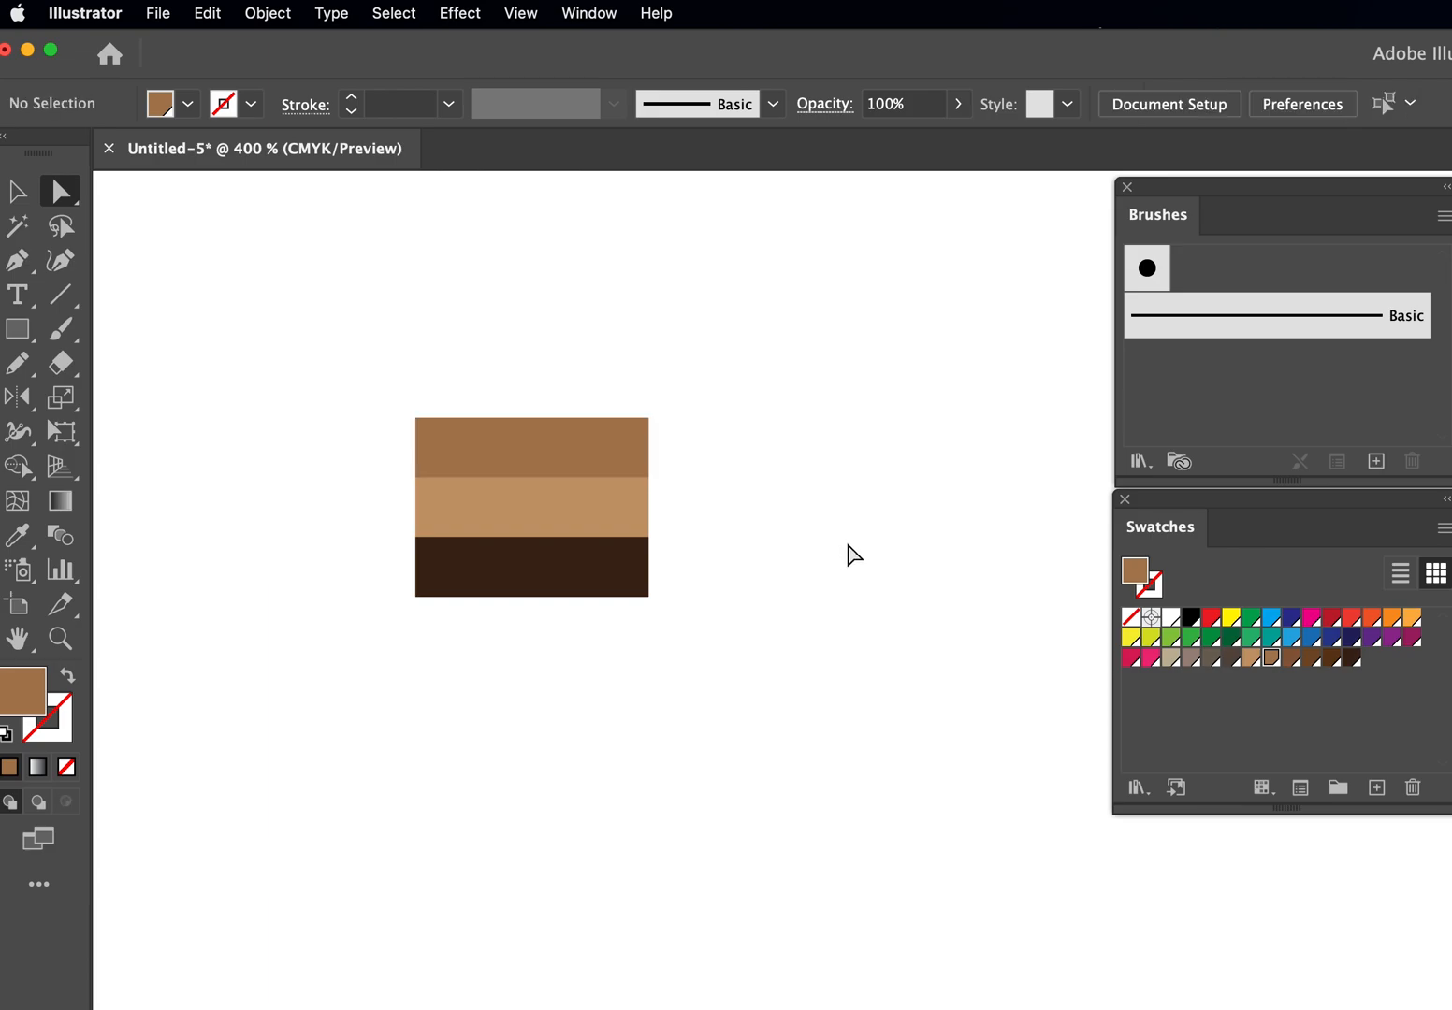
- Narrow the three-stripe block to about half its width and place a copy beside it on the right
key(v)
drag(784, 312, 479, 604)
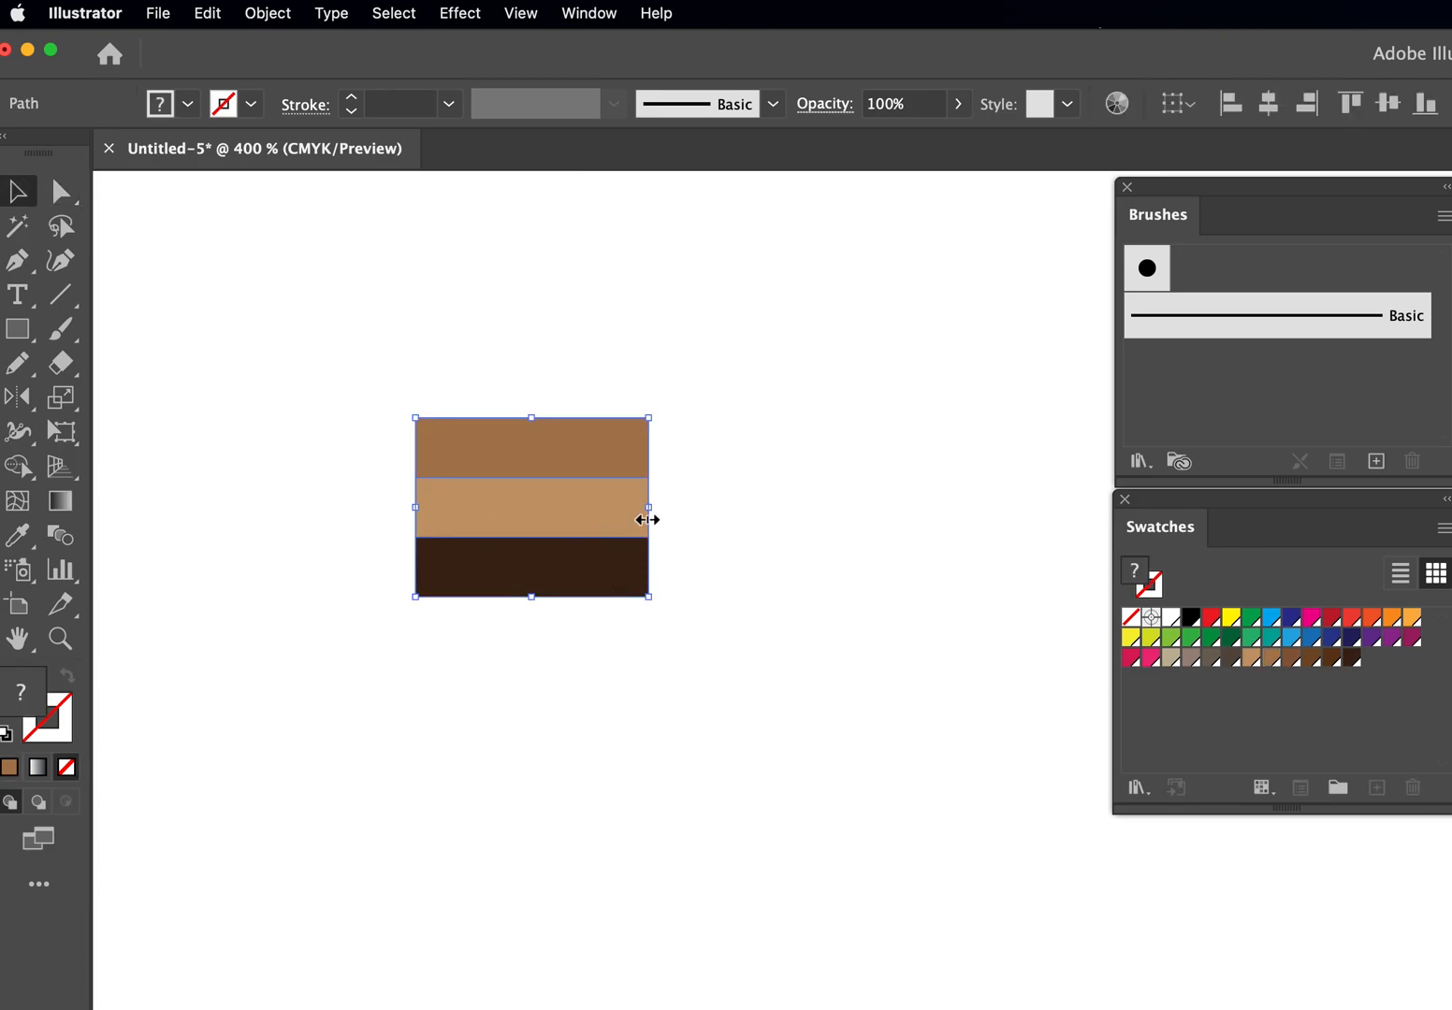
drag(647, 509, 523, 507)
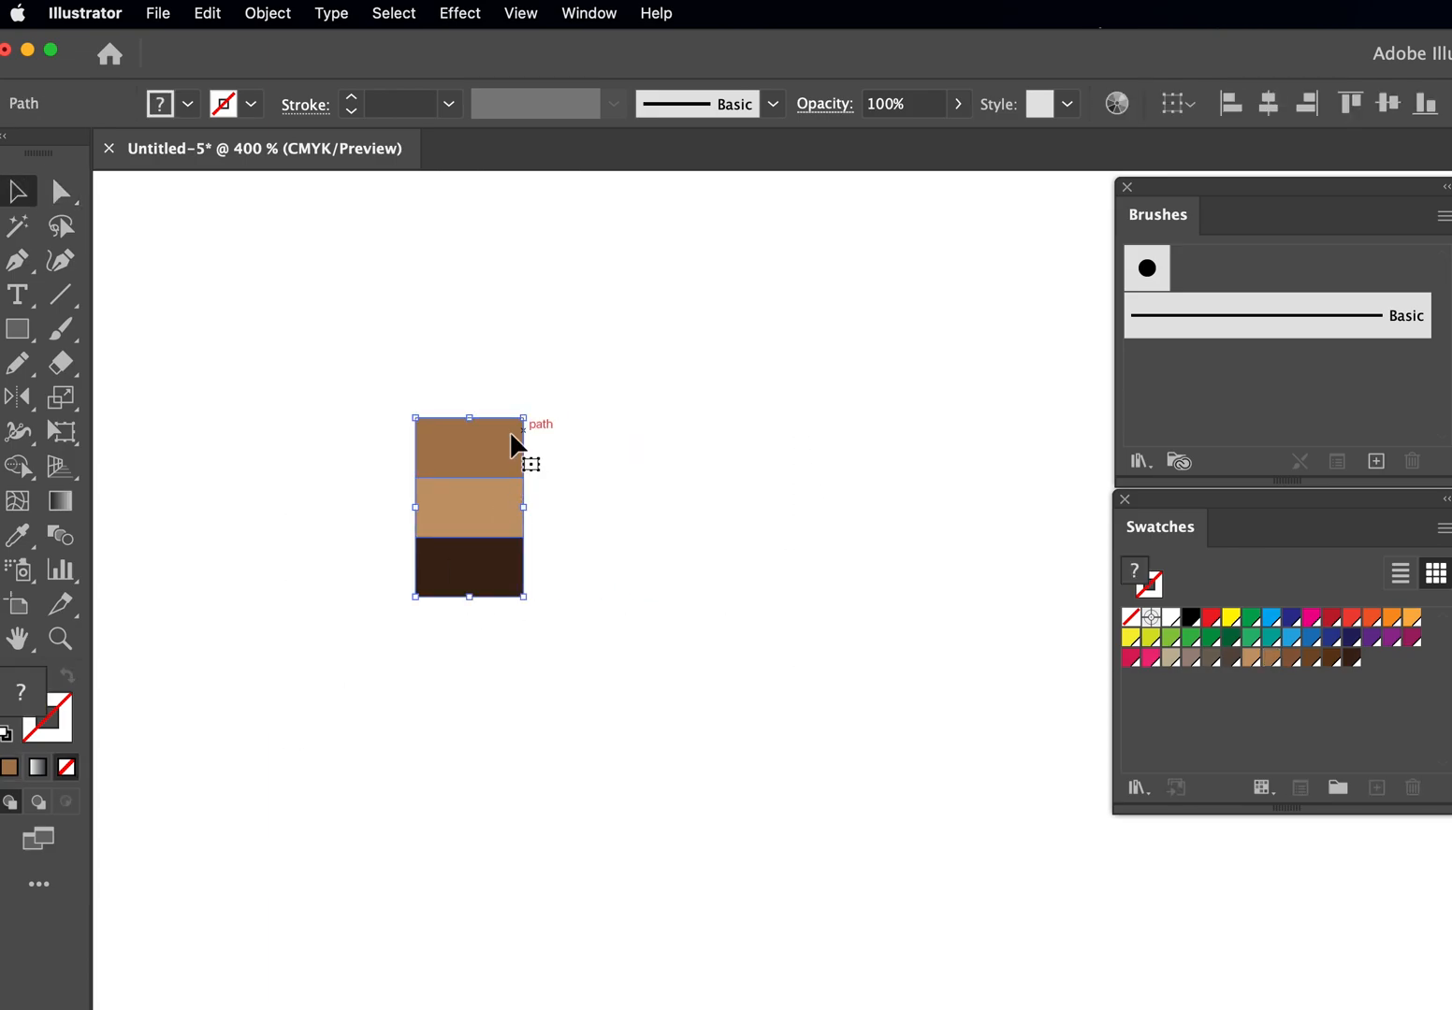
drag(490, 448, 643, 463)
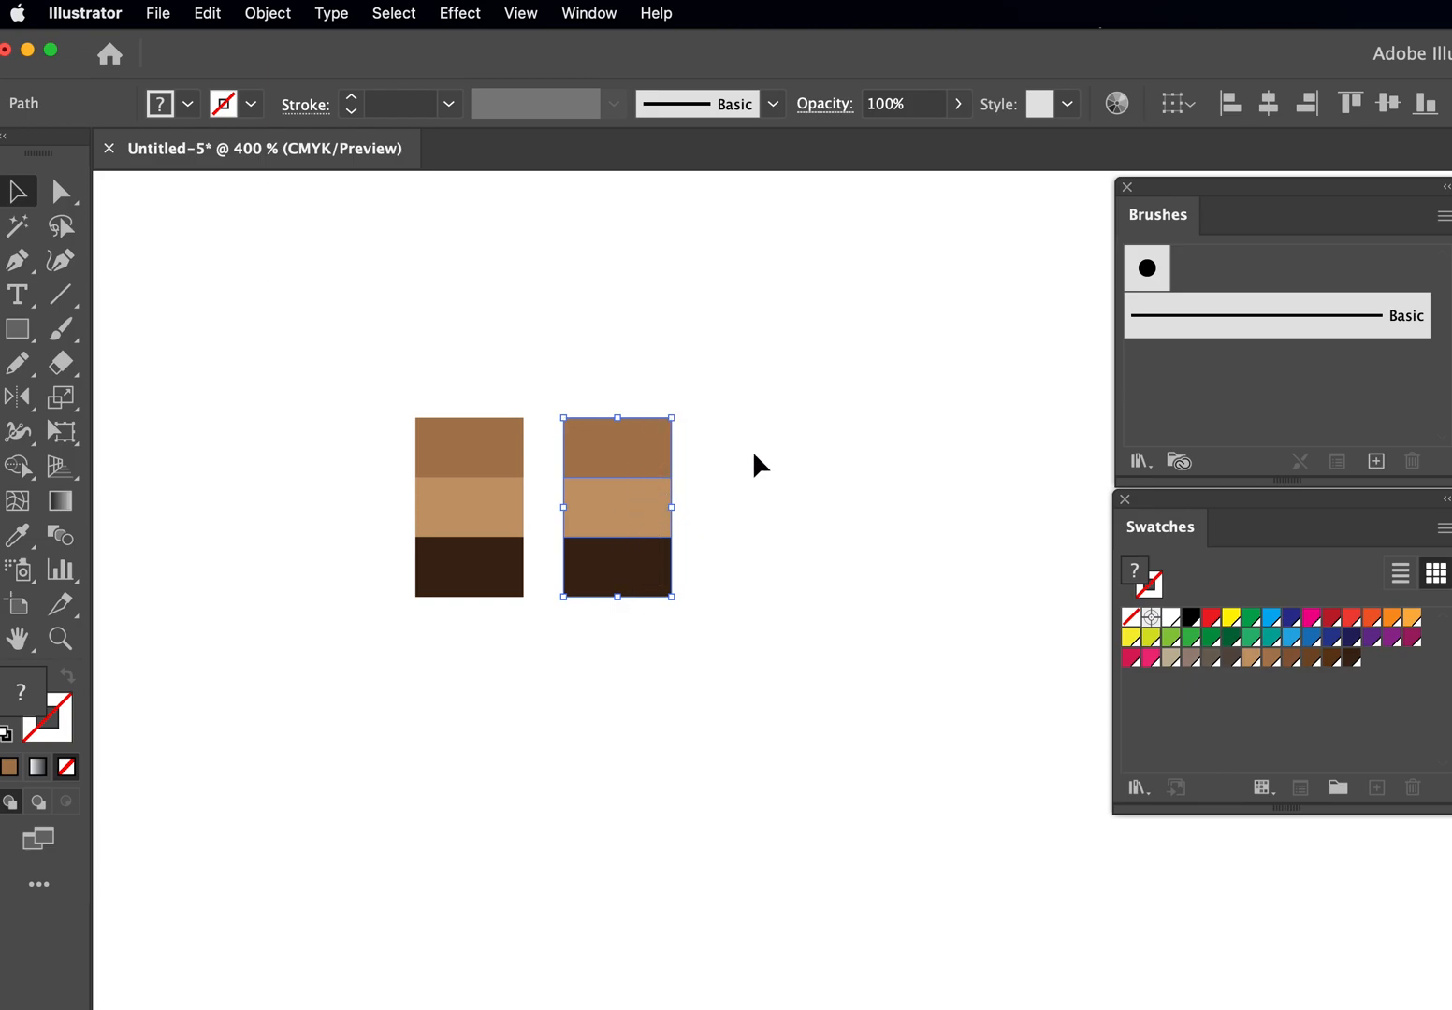
- Bring the right-hand anchor points of the copied stripes together at their vertical center to form a pointed pencil tip
key(a)
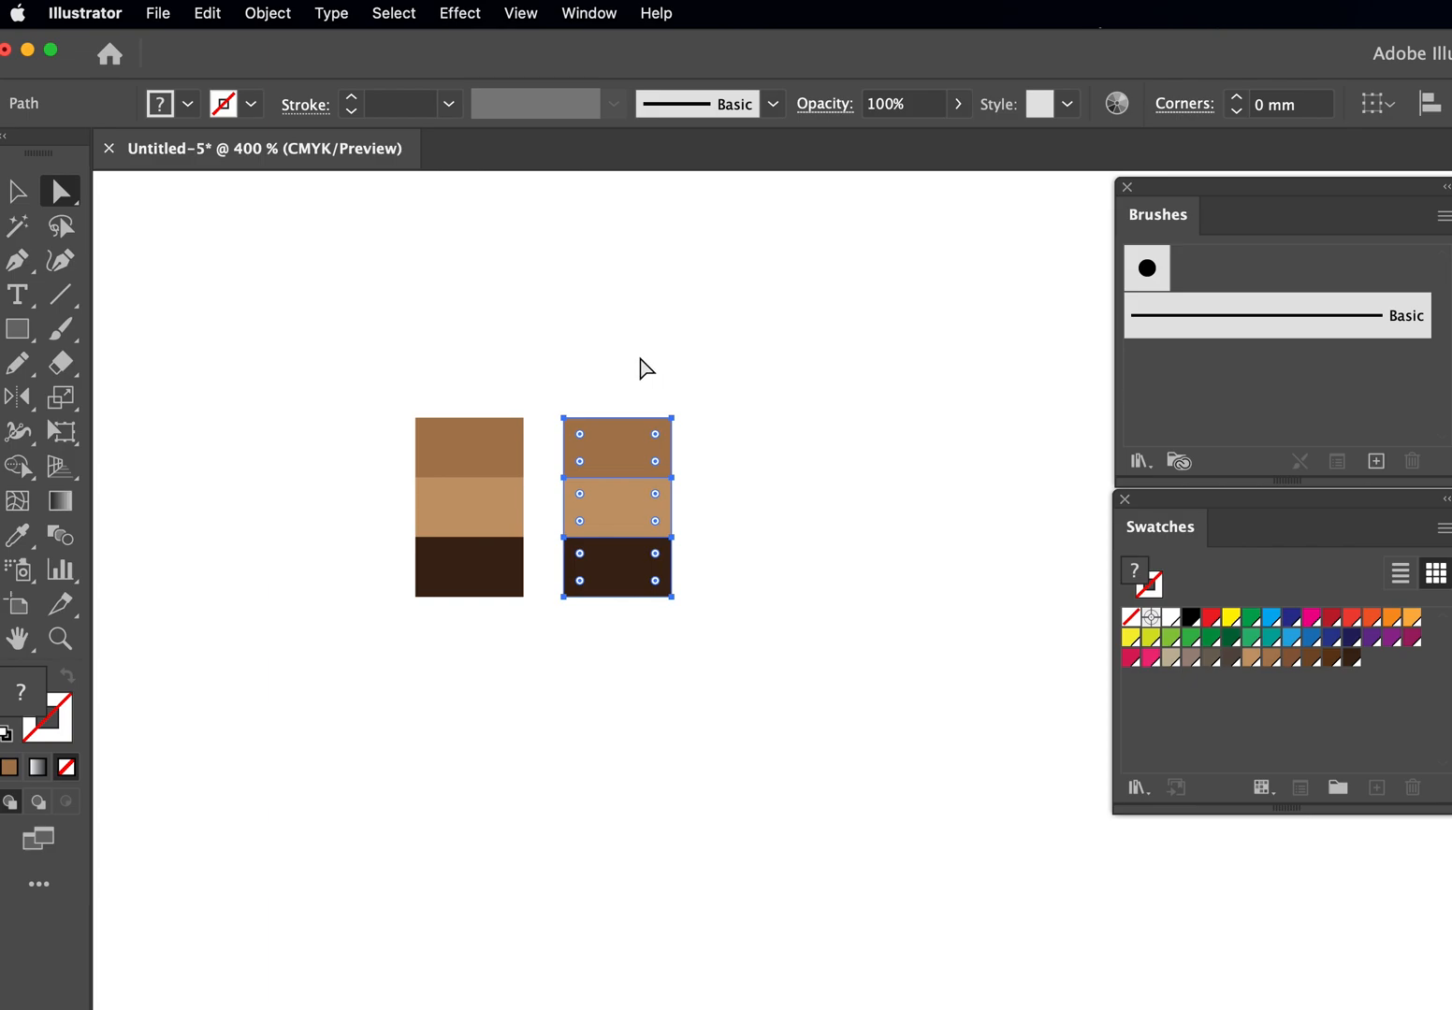
drag(638, 355, 736, 687)
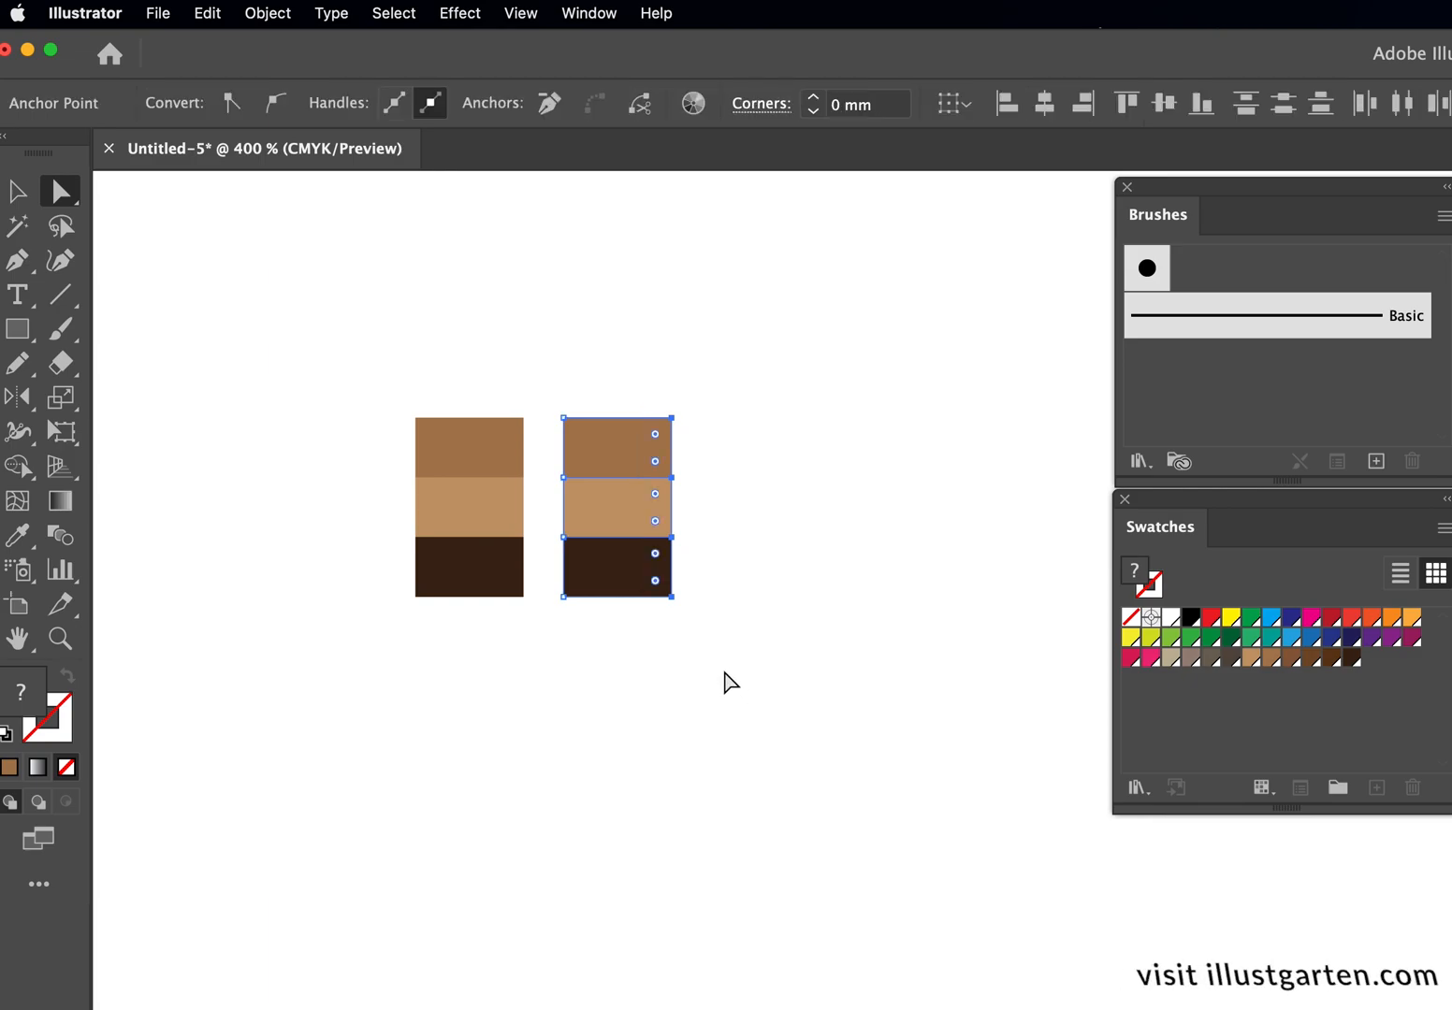
click(1164, 104)
click(306, 266)
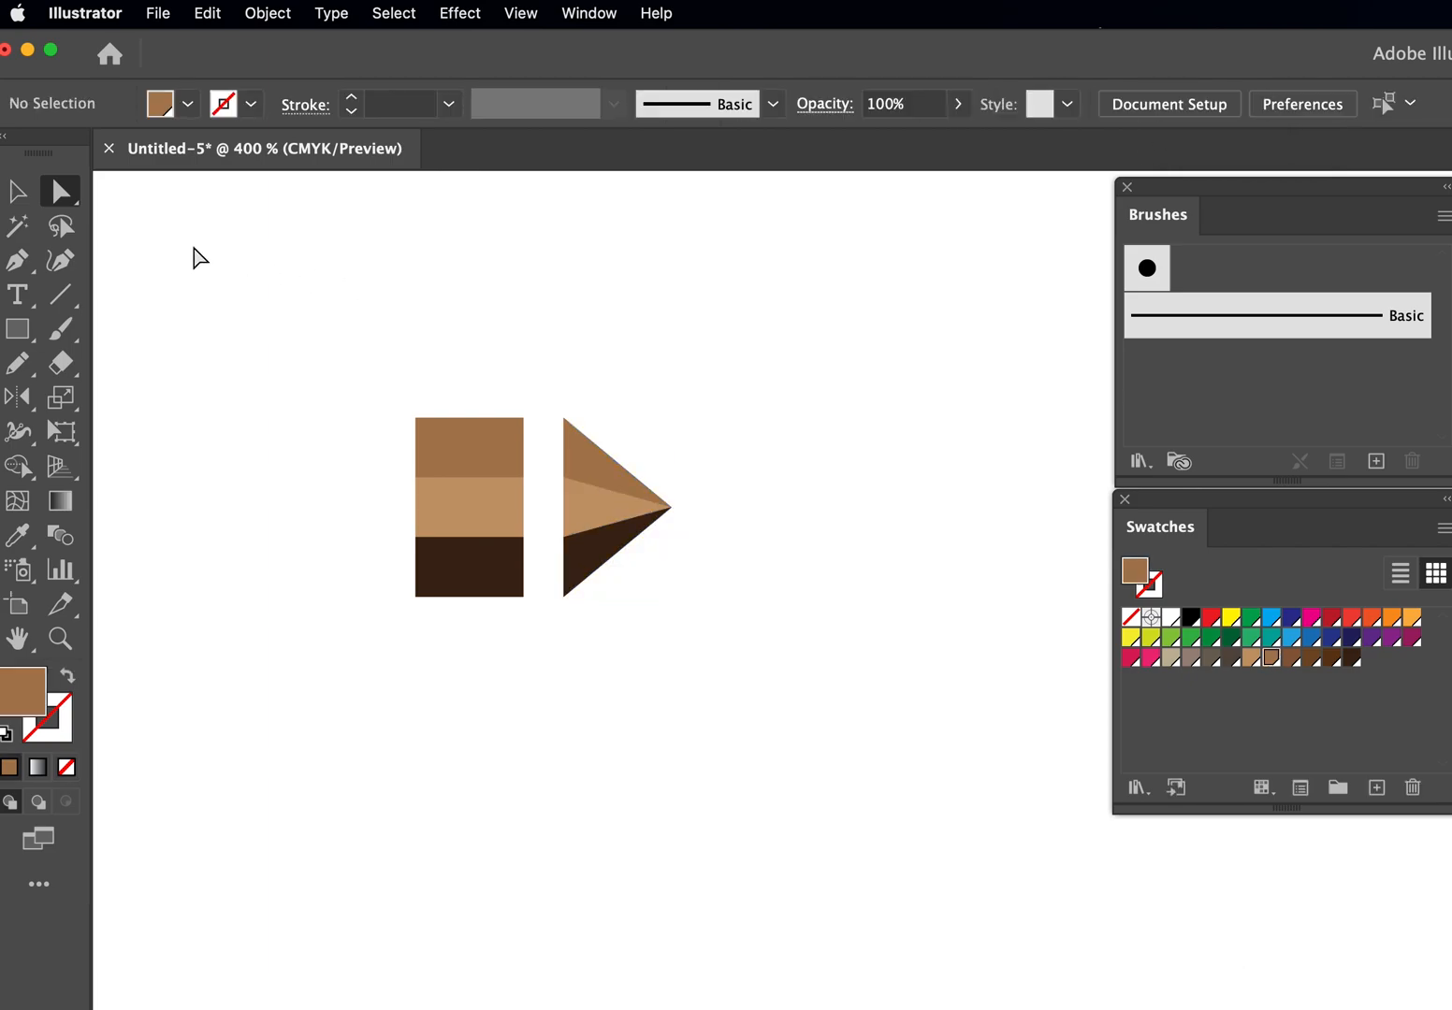
- Draw a wavy freehand line from top to bottom across the pointed tip with the Pencil tool
click(20, 367)
mouse_move(629, 403)
mouse_down()
mouse_move(608, 502)
mouse_move(630, 615)
mouse_up()
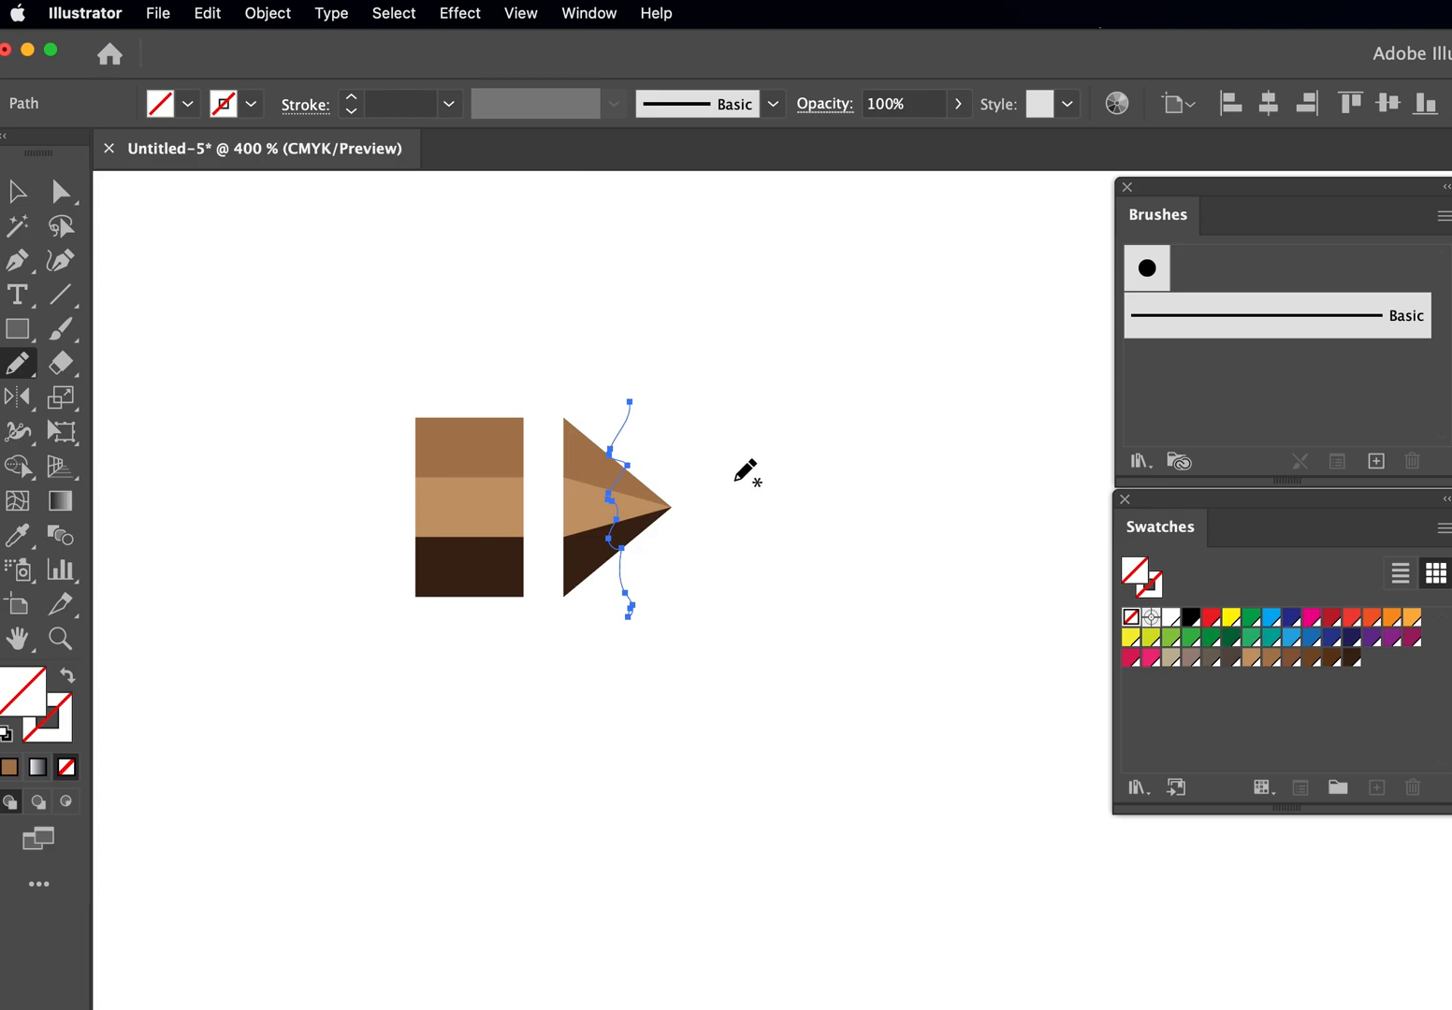
key(super+z)
mouse_move(646, 397)
mouse_down()
mouse_move(610, 463)
mouse_move(620, 594)
mouse_up()
key(super+z)
mouse_move(658, 409)
mouse_down()
mouse_move(614, 459)
mouse_move(607, 538)
mouse_move(621, 613)
mouse_up()
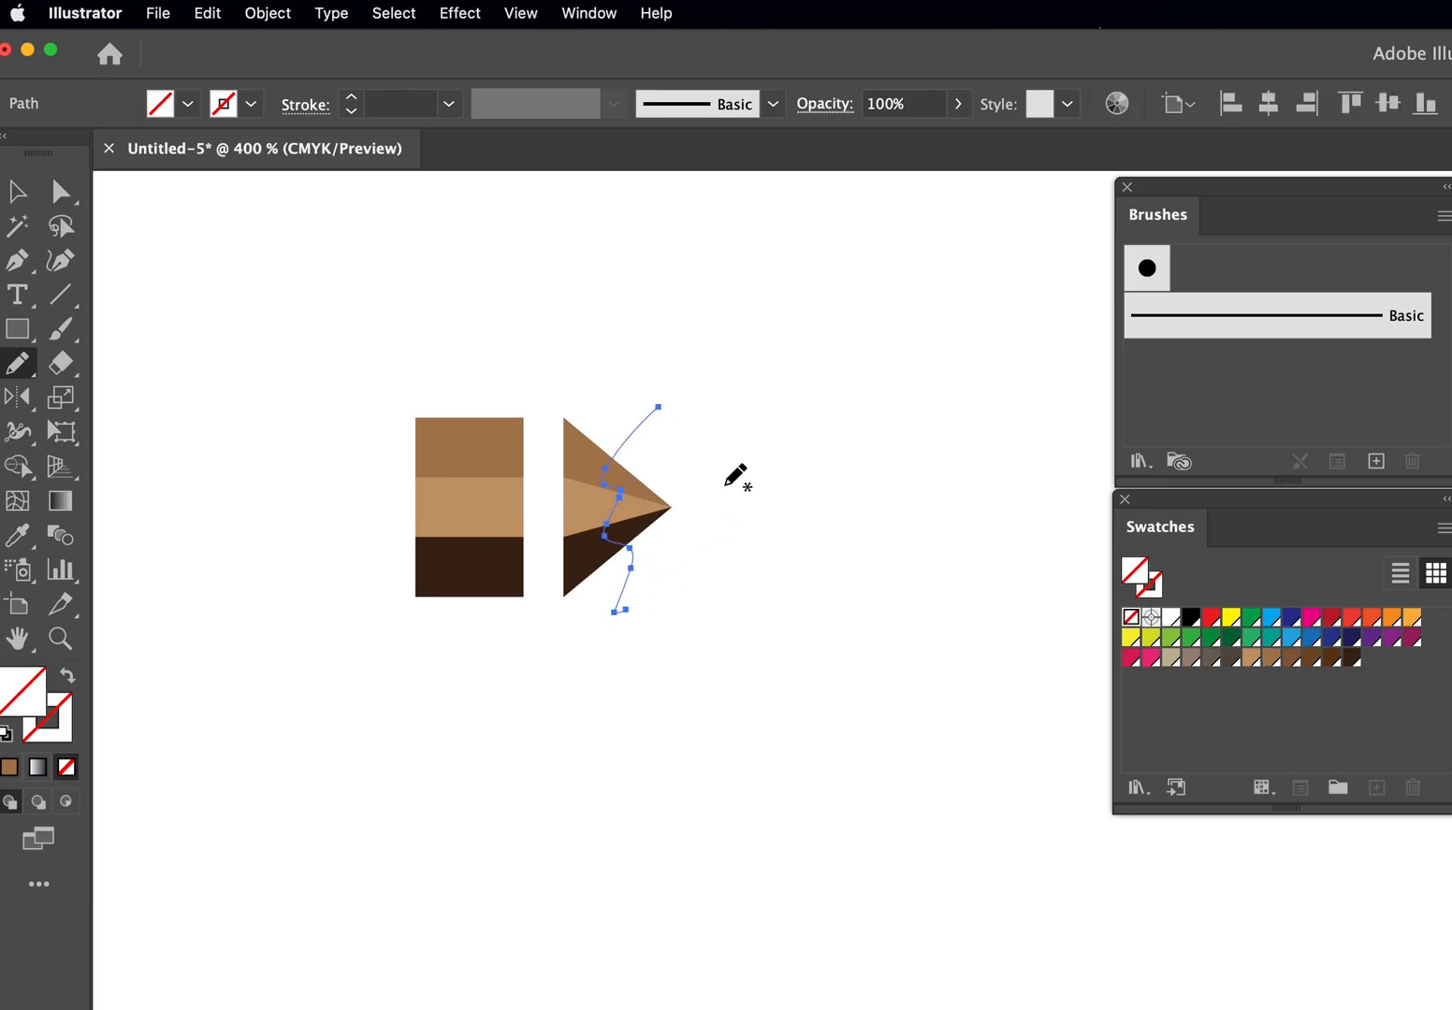
- Divide the pointed tip along the wavy line with the Pathfinder Divide operation
key(v)
drag(745, 318, 562, 670)
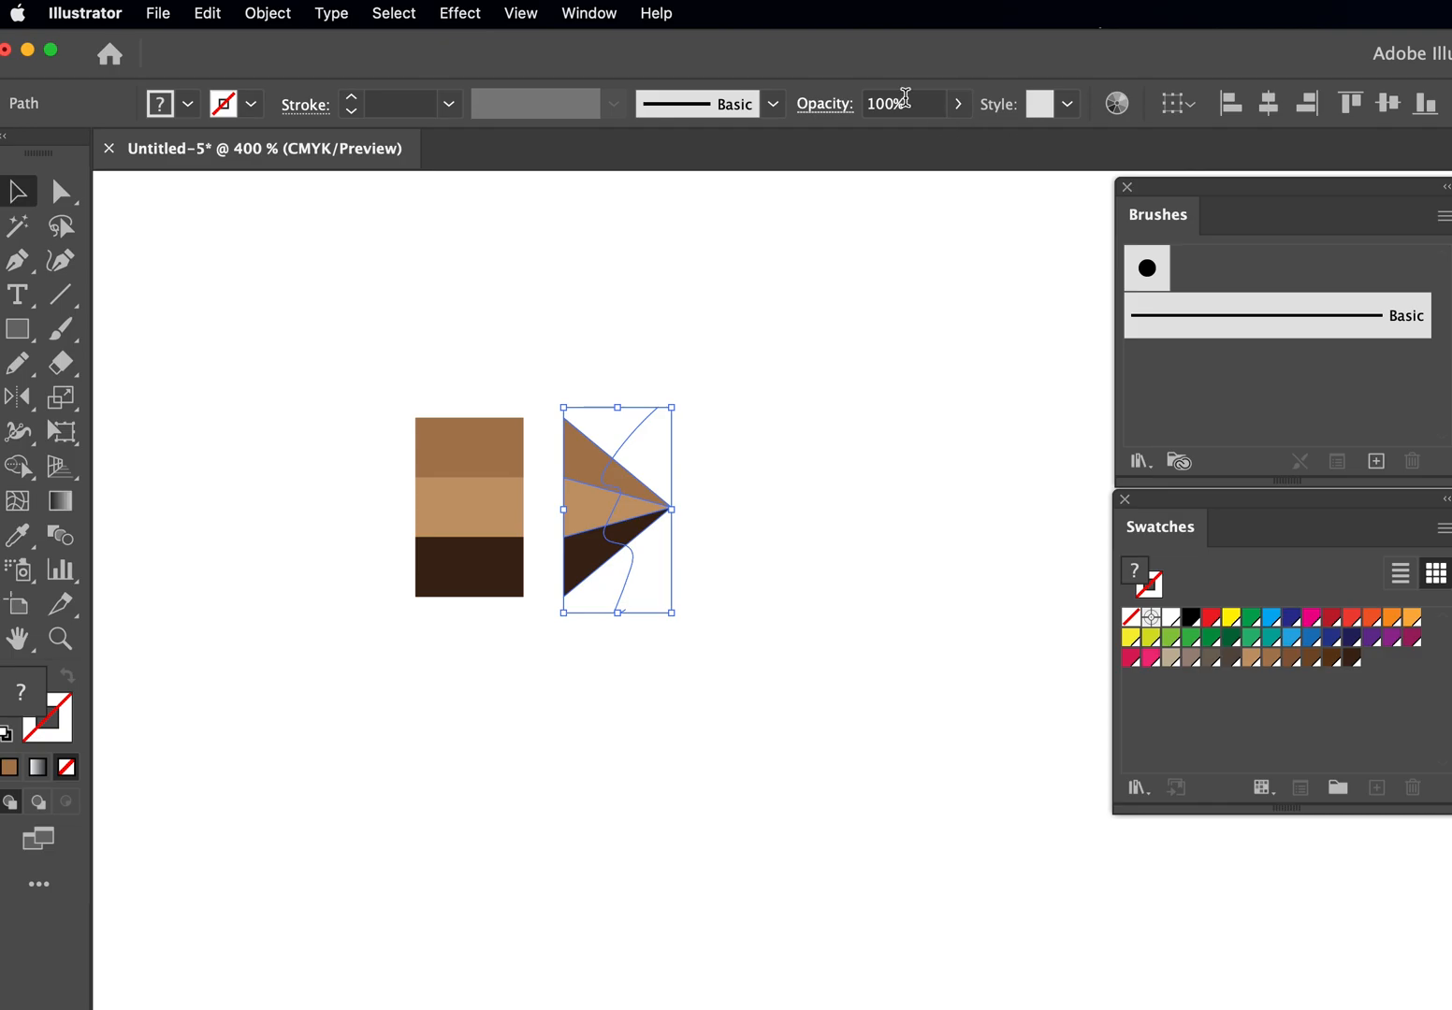
click(578, 13)
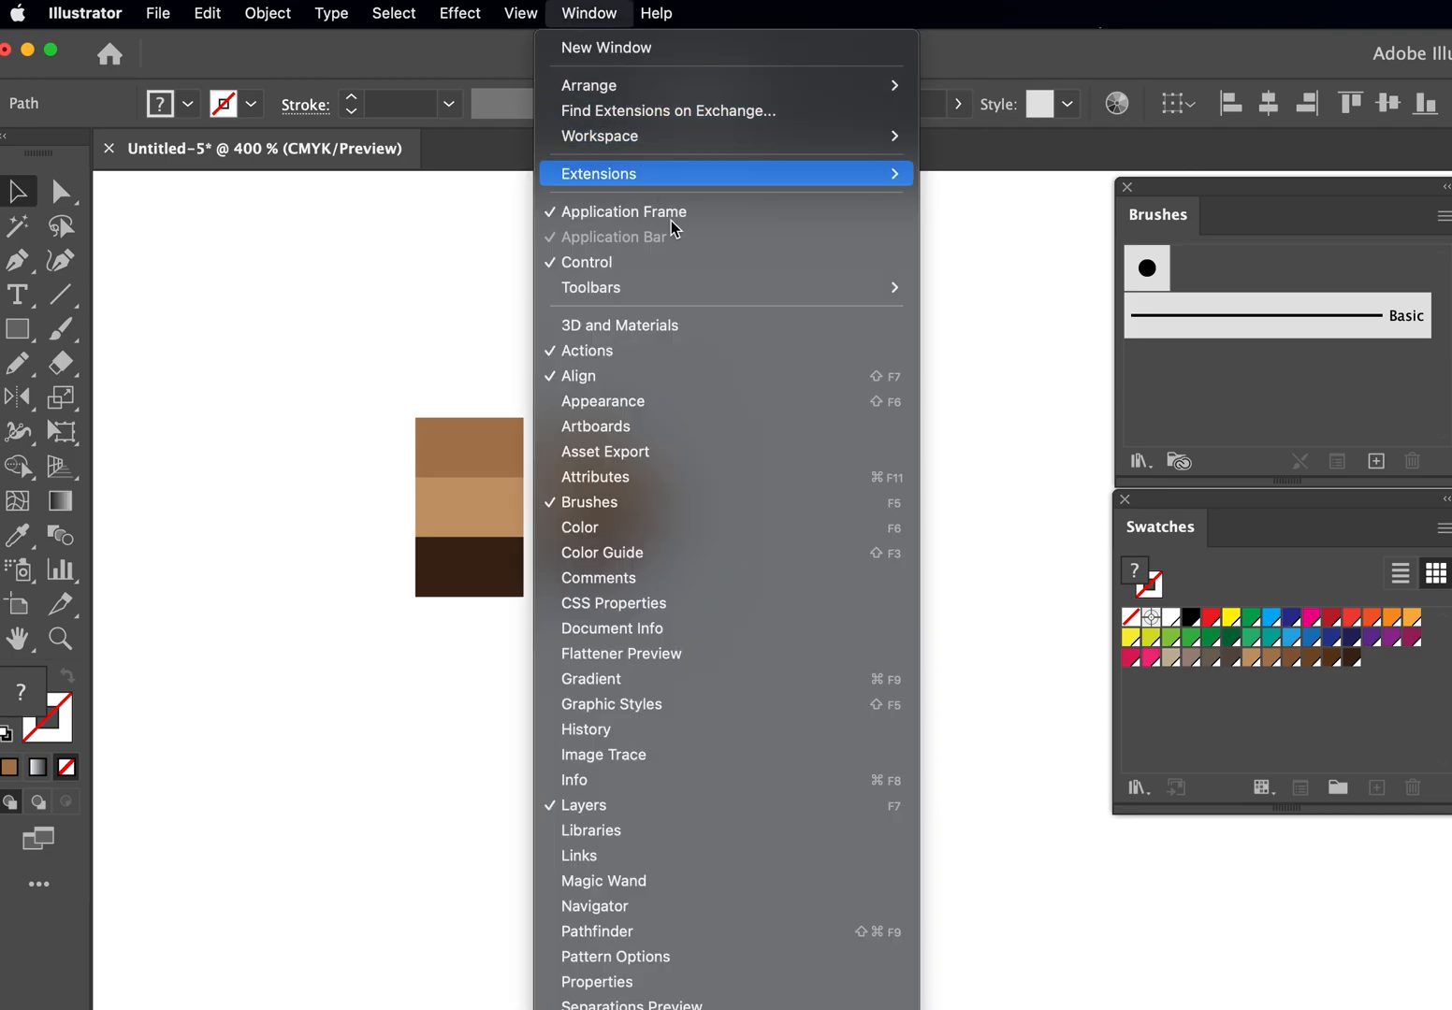
click(673, 932)
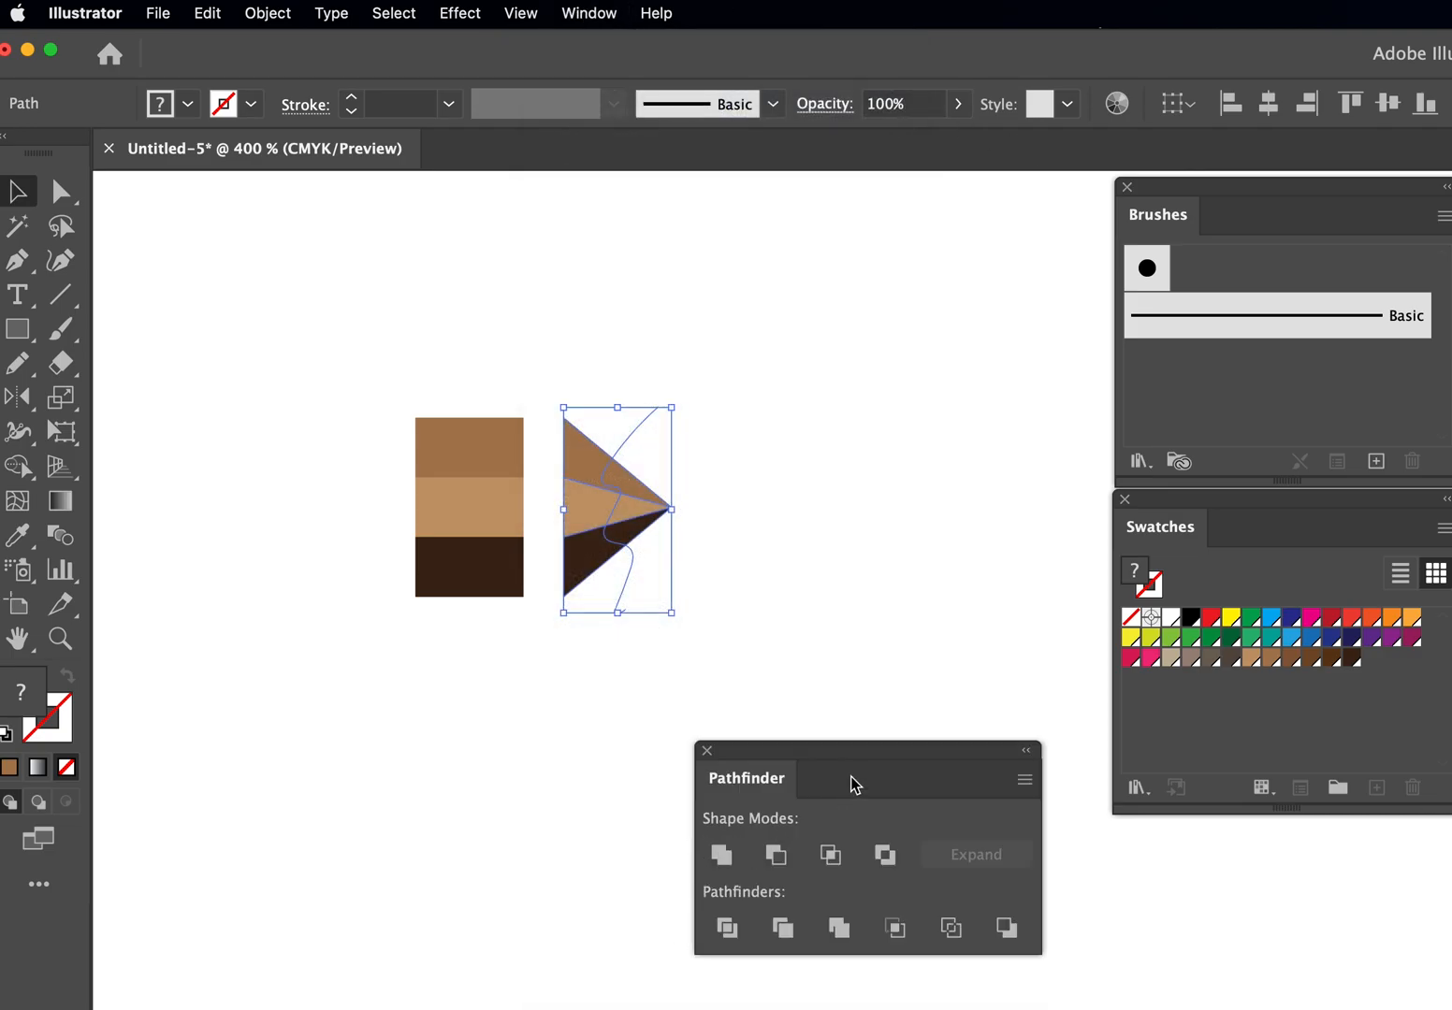
click(728, 928)
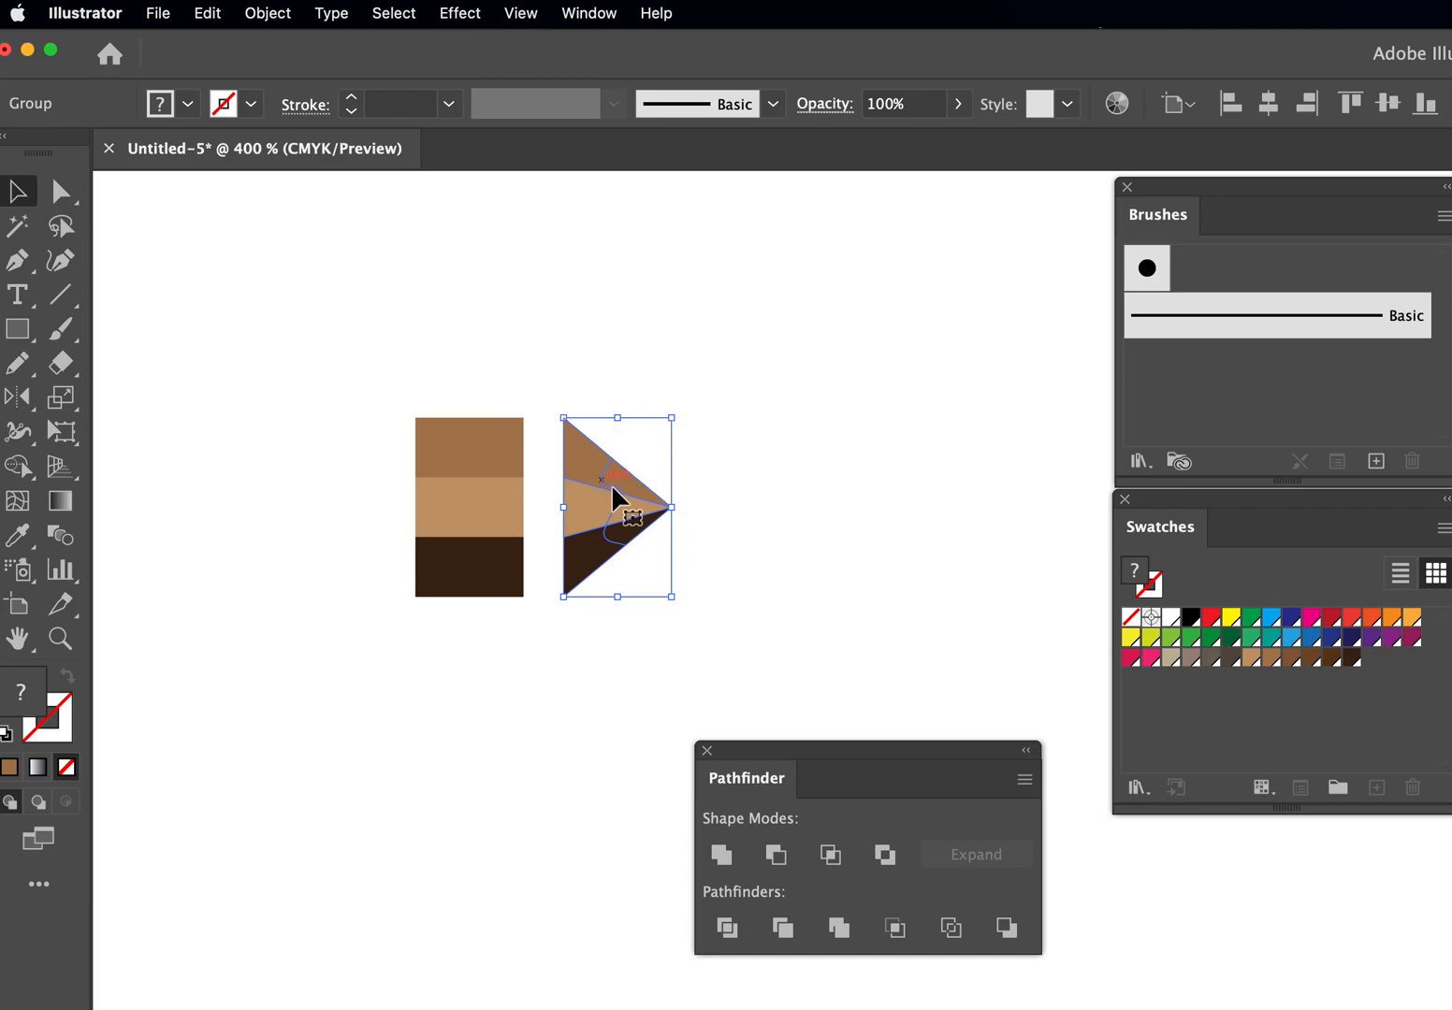
- Isolate the divided tip group and fill the three pieces at its pointed end with black
double_click(640, 524)
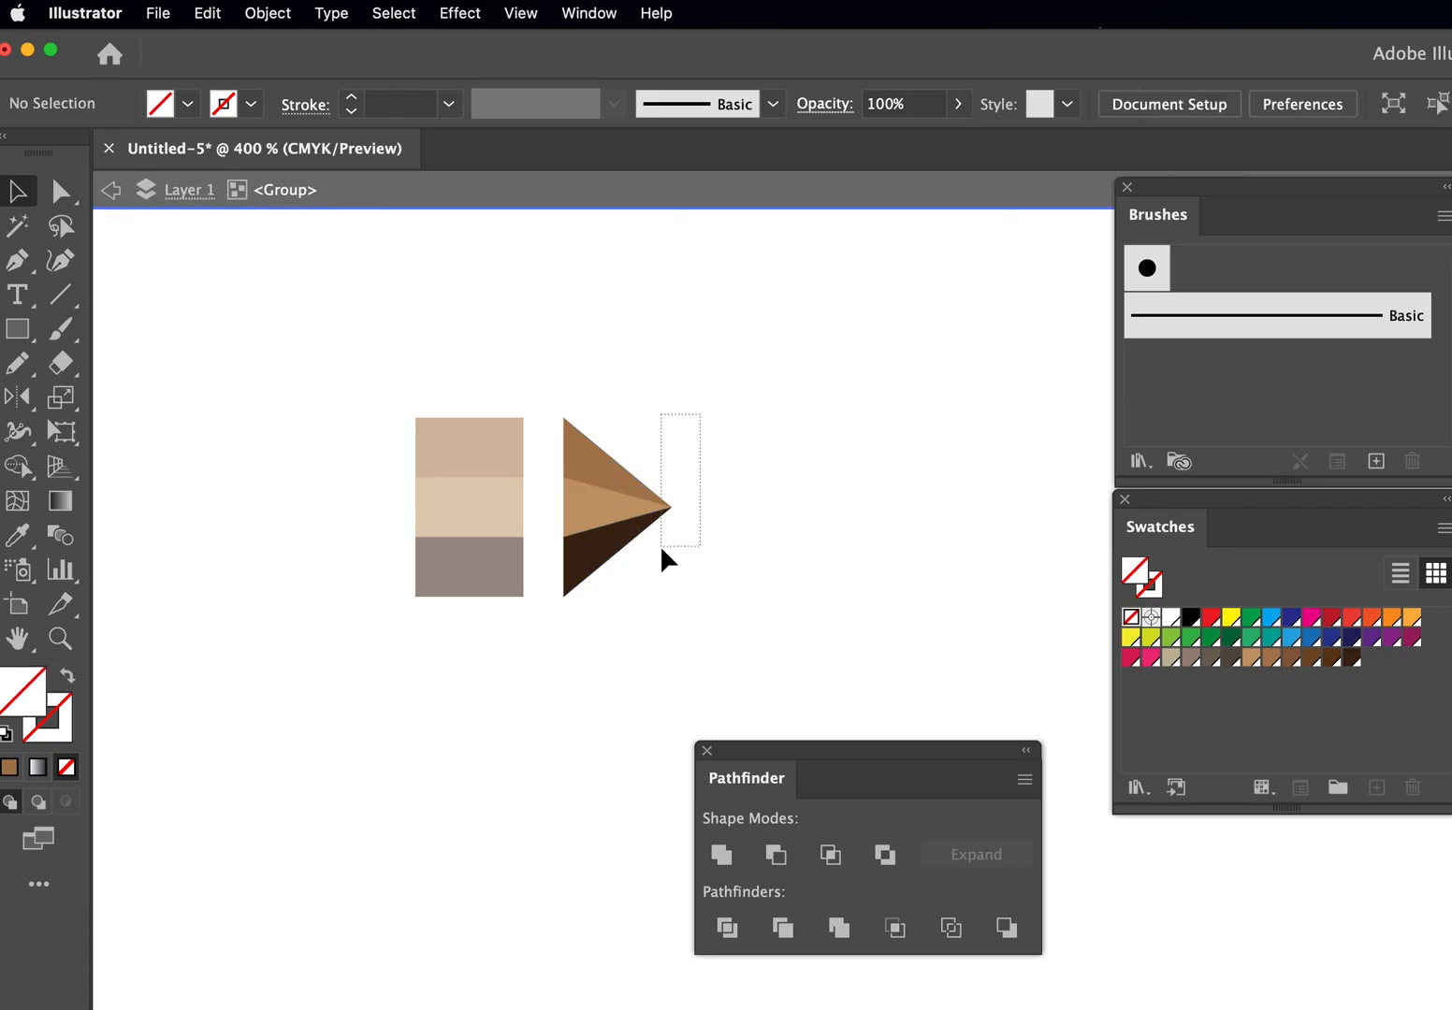
drag(661, 545, 660, 546)
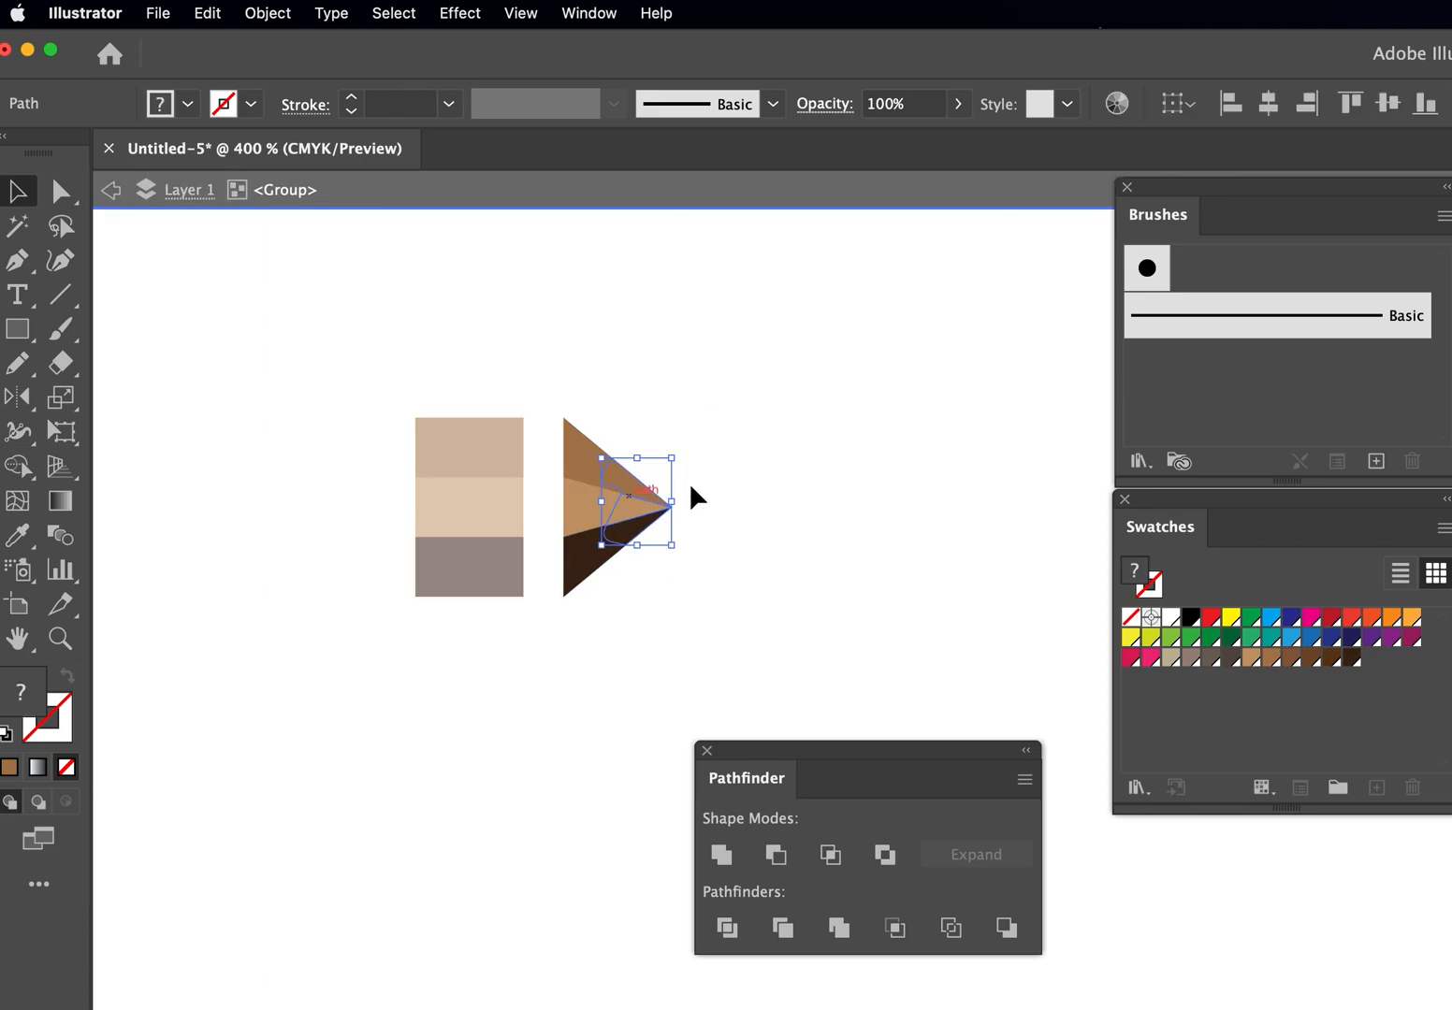
click(1190, 617)
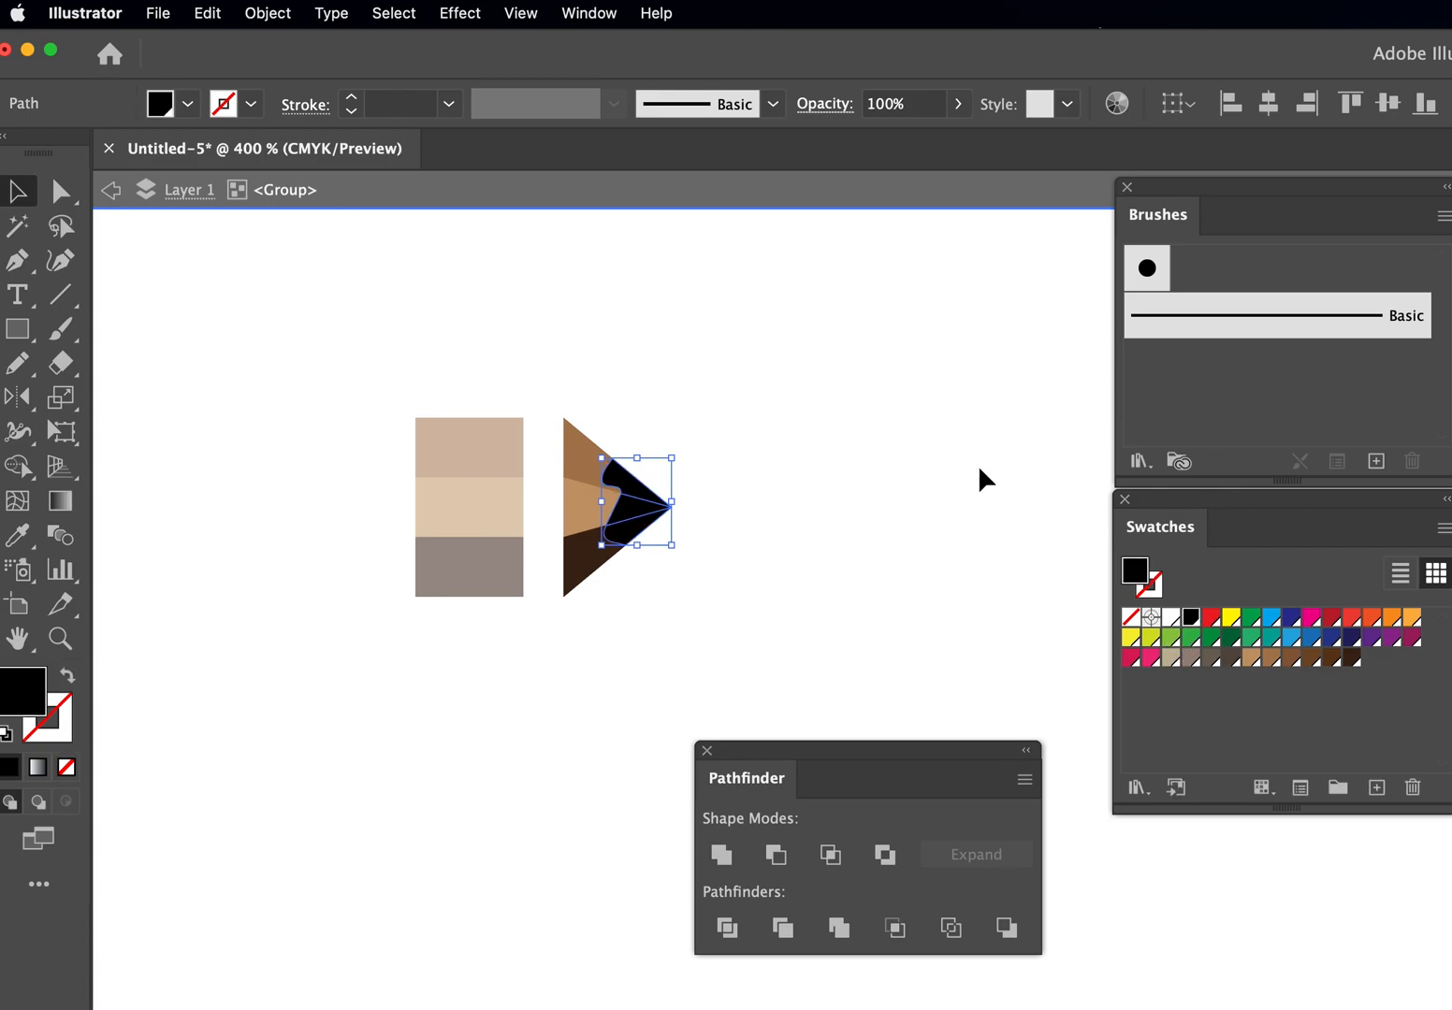
click(834, 452)
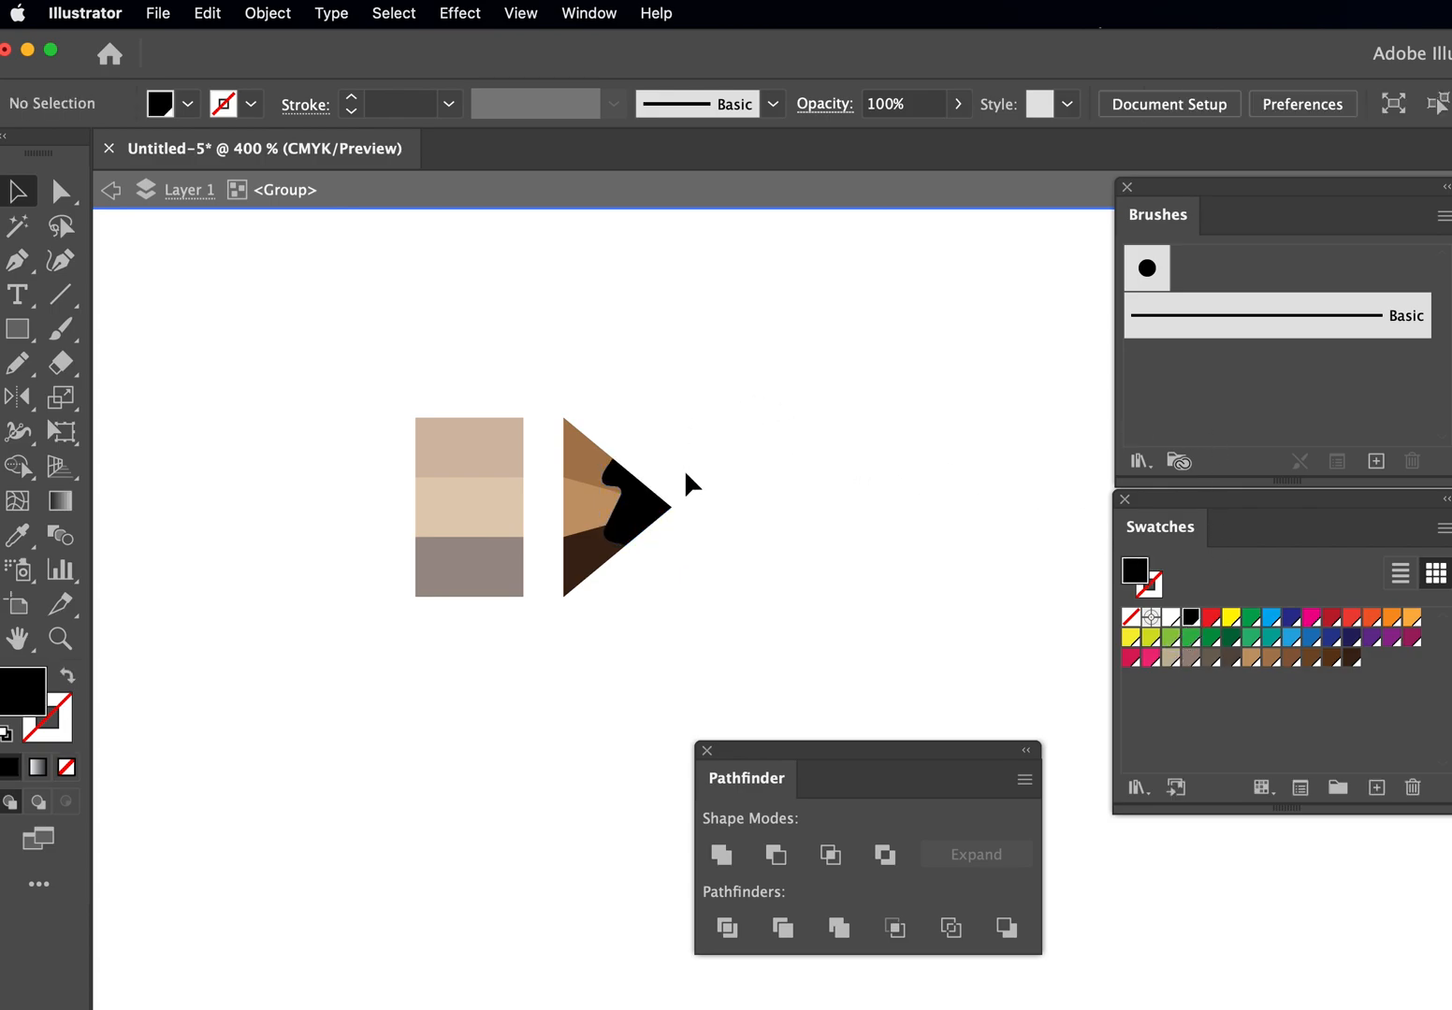
- Lighten the middle piece of the black lead to a 51% black tint
key(a)
click(644, 508)
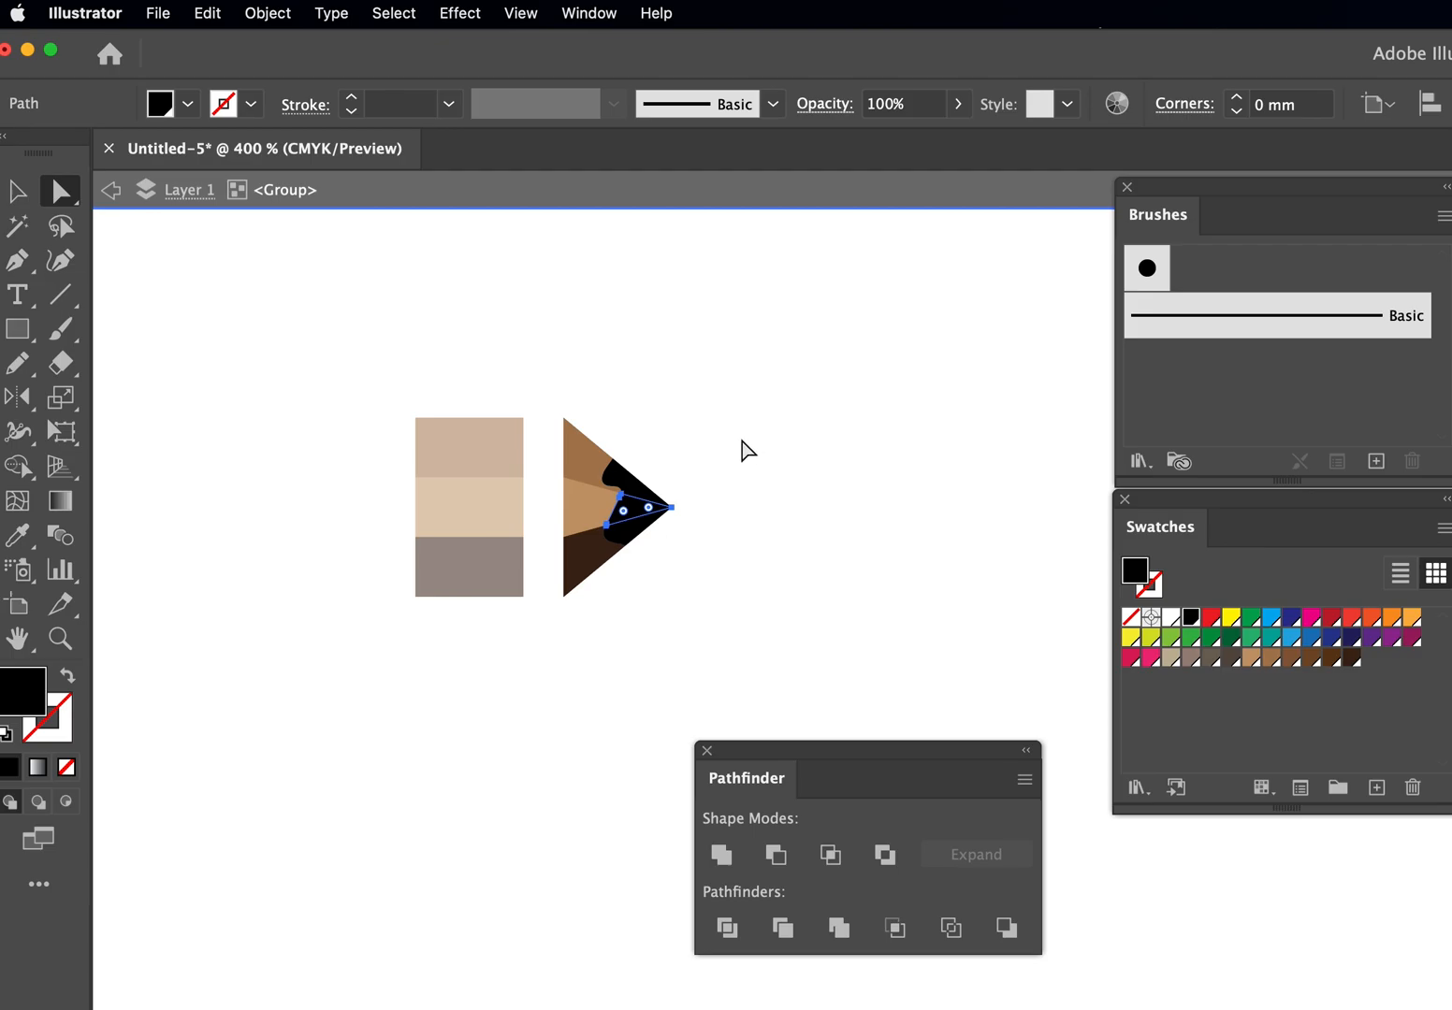
click(573, 12)
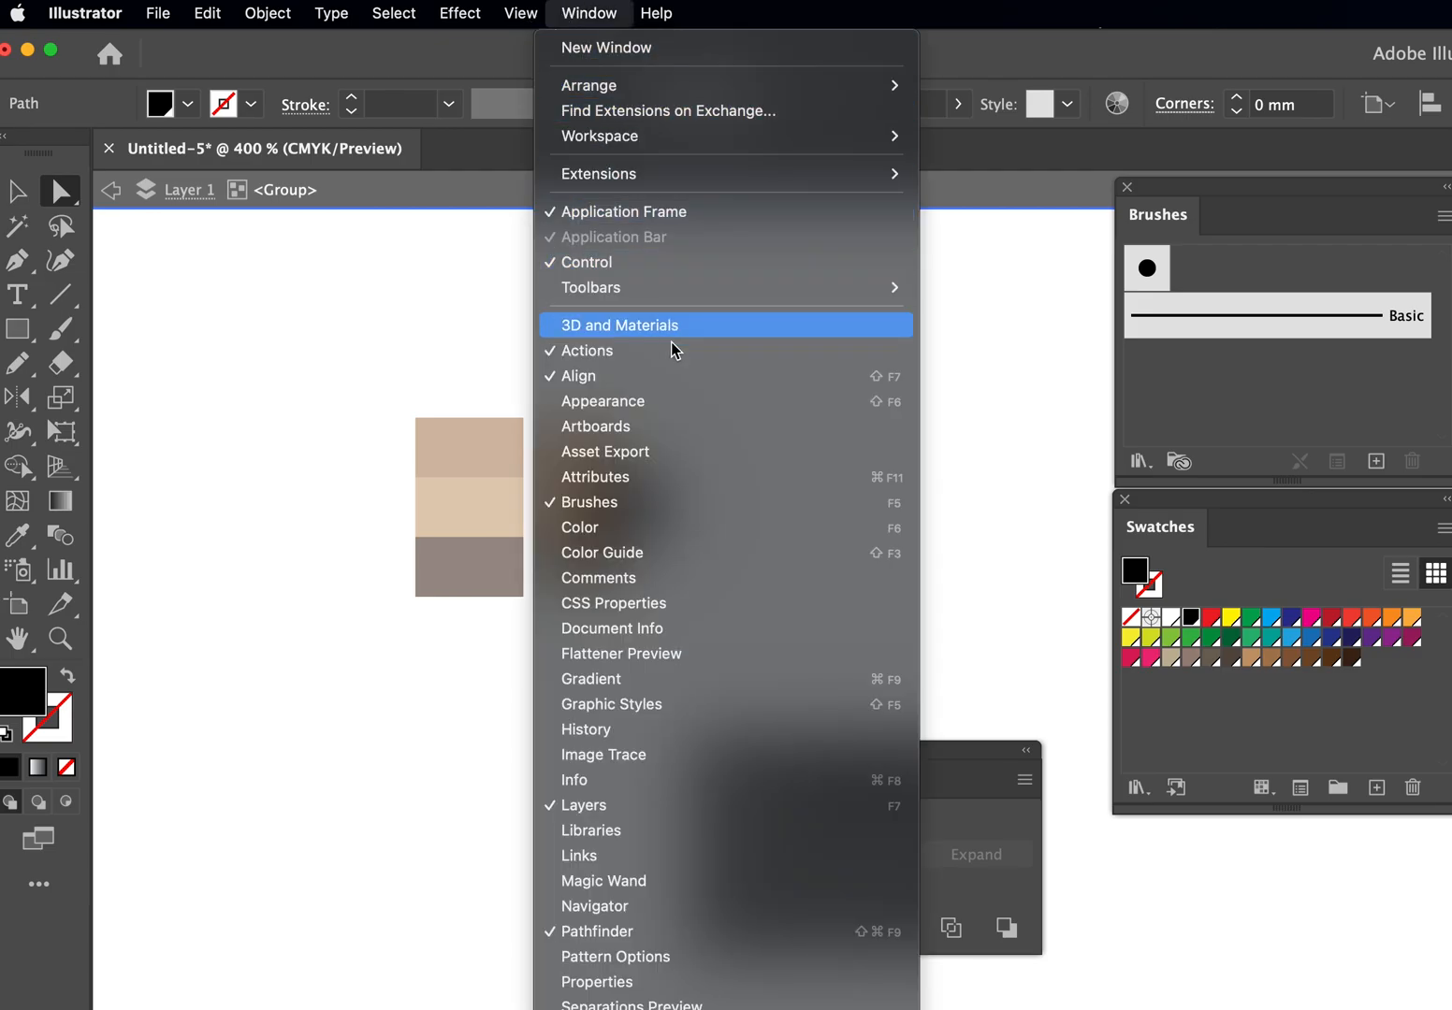
click(647, 530)
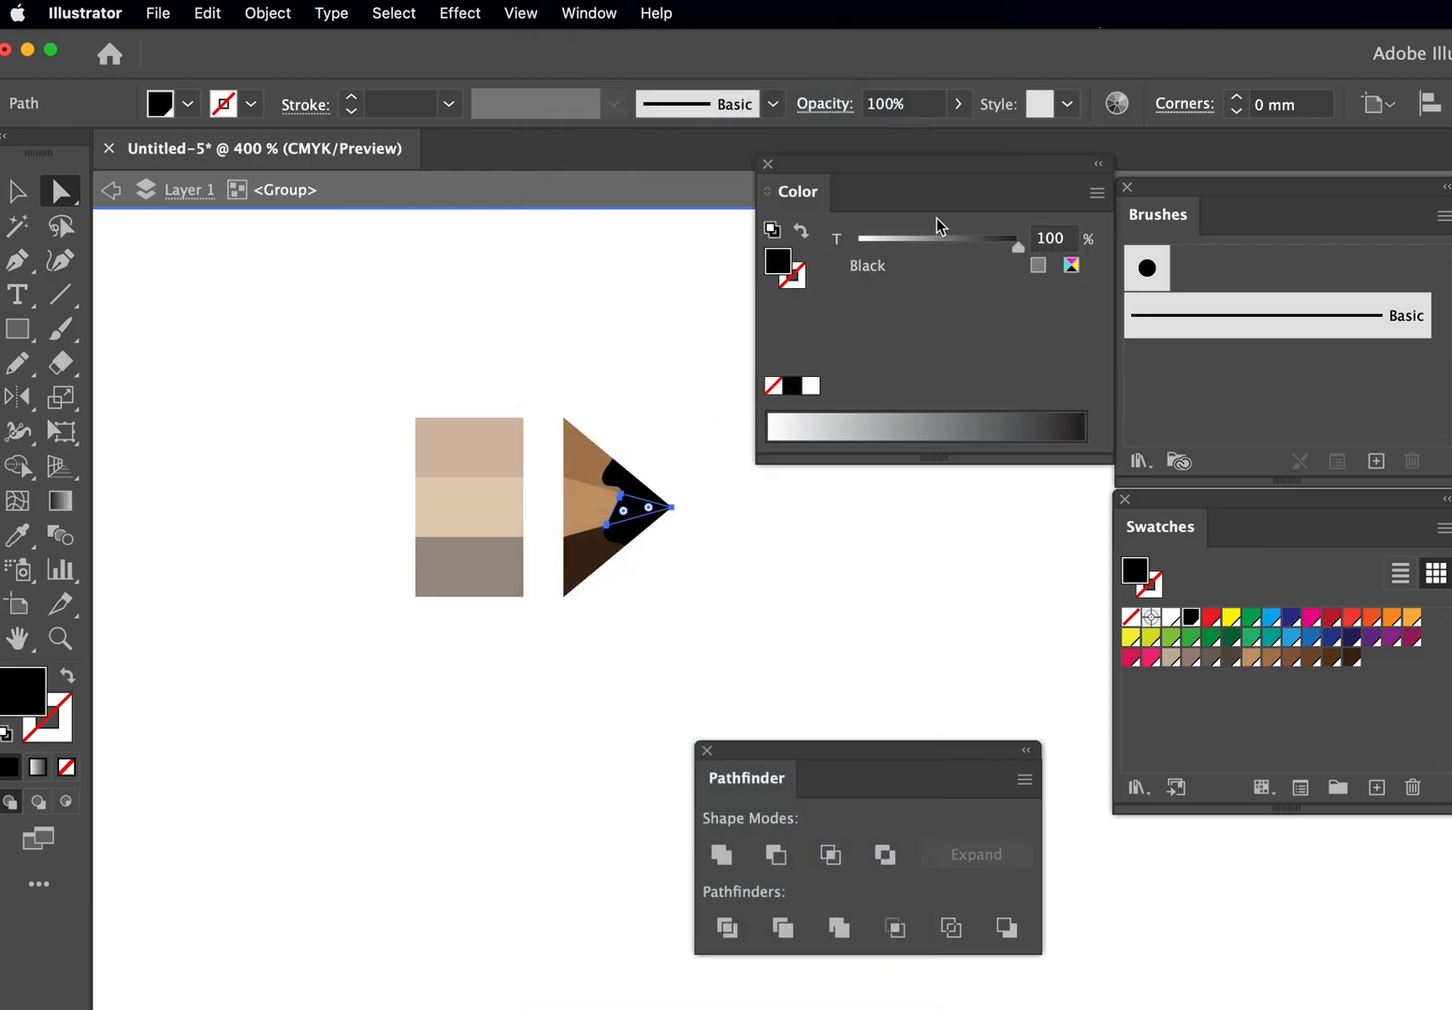
drag(999, 249, 942, 258)
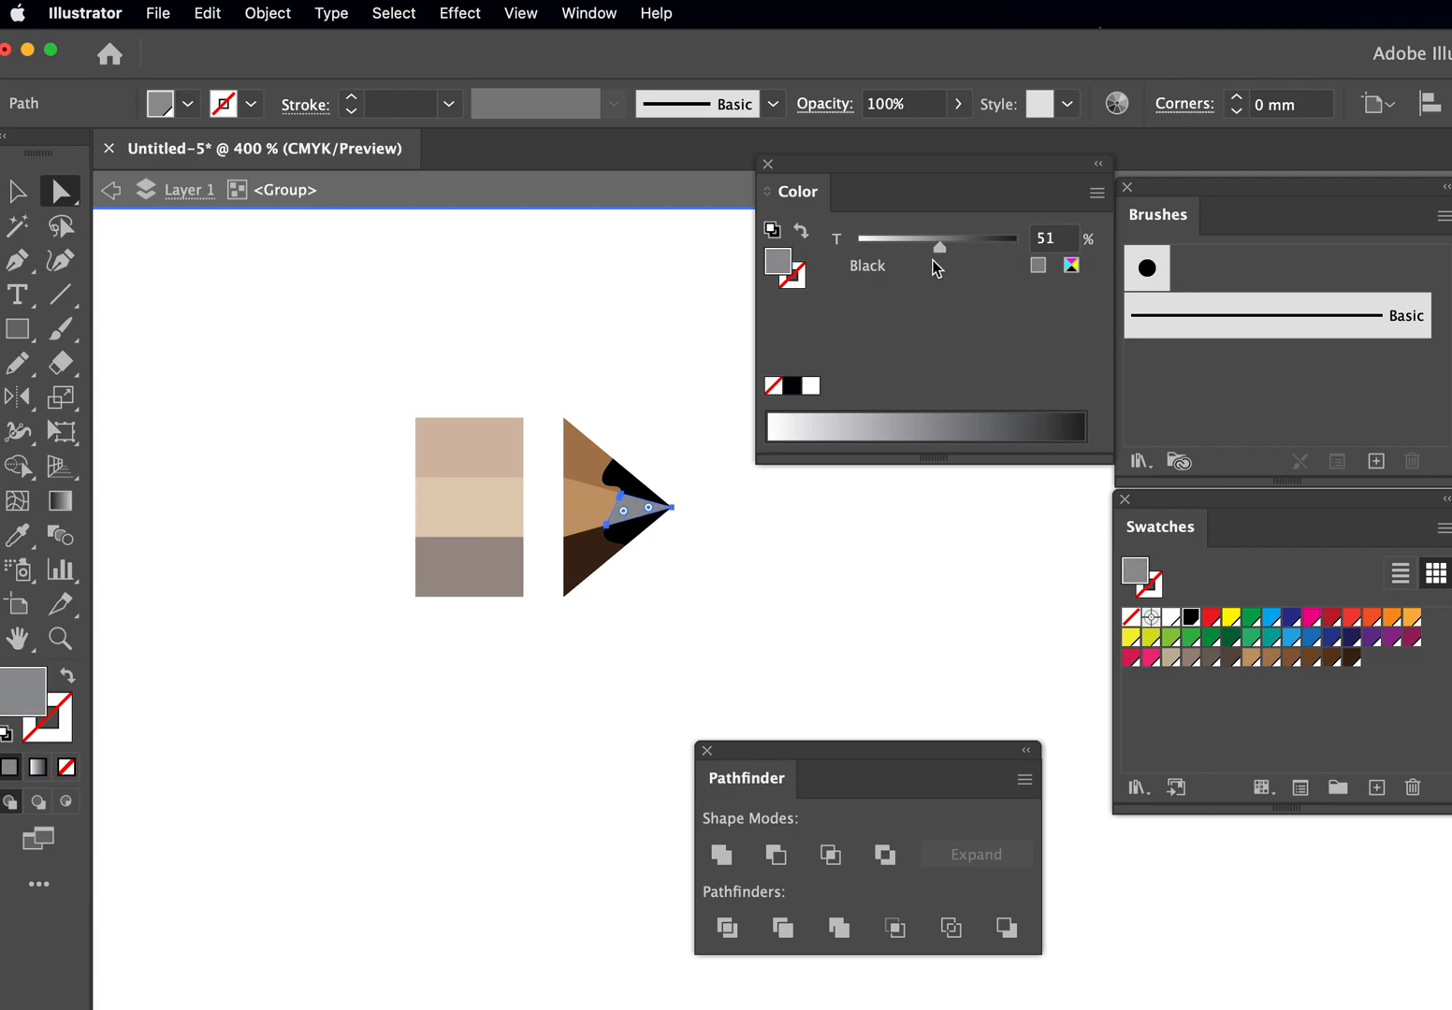
click(721, 599)
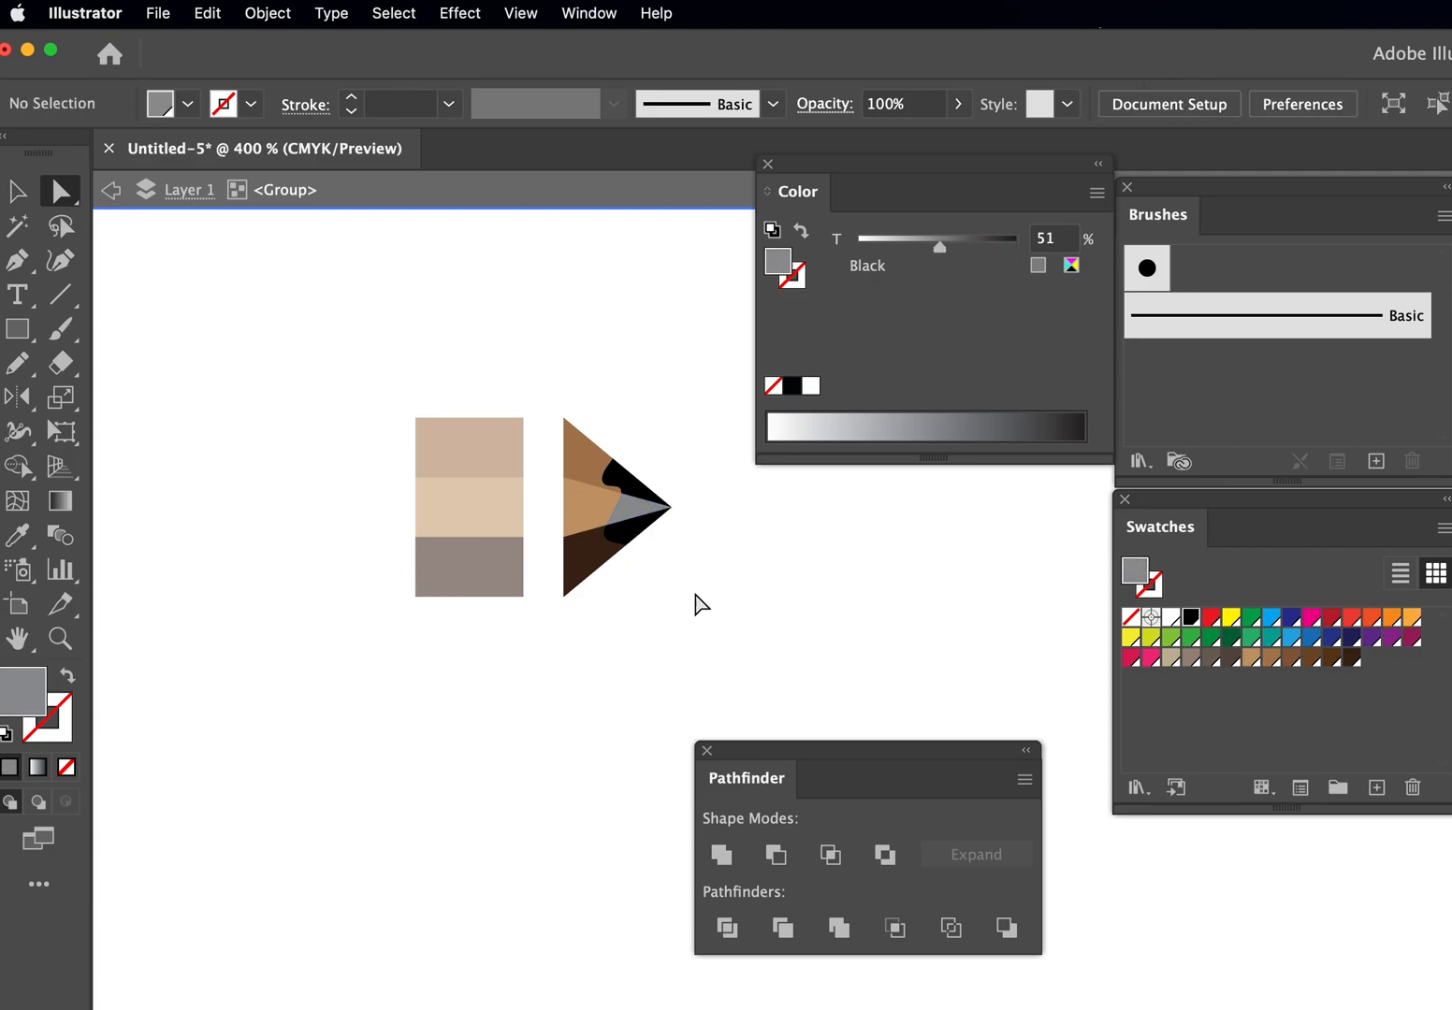
- Try lightening the upper piece of the black lead to a 40% black tint
click(643, 504)
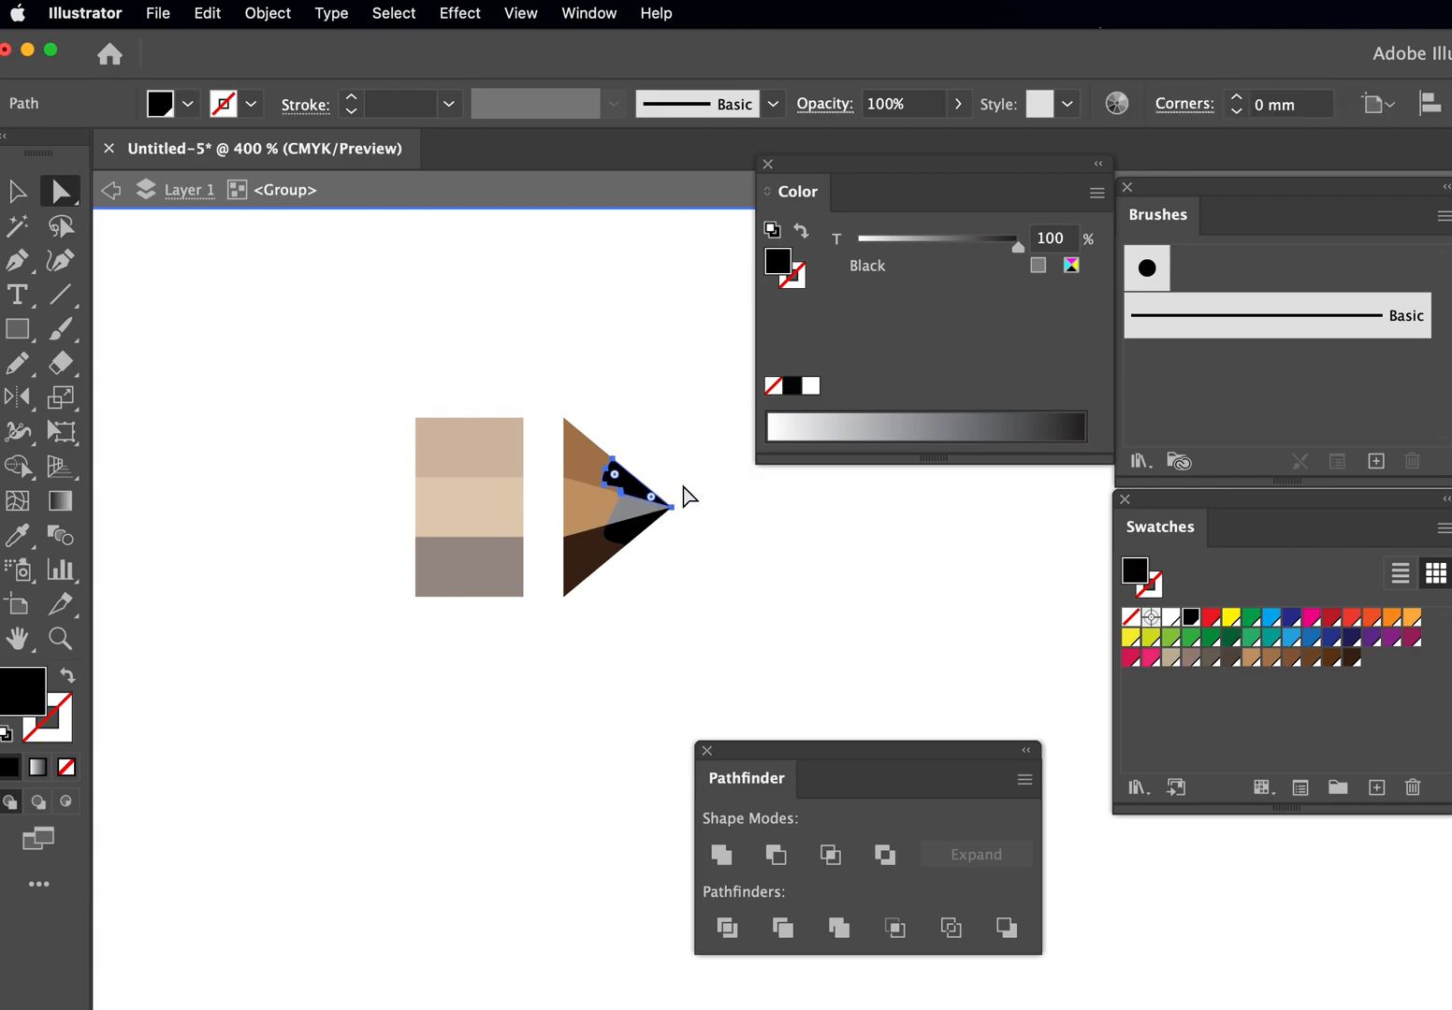
click(898, 249)
drag(897, 252, 924, 251)
click(719, 567)
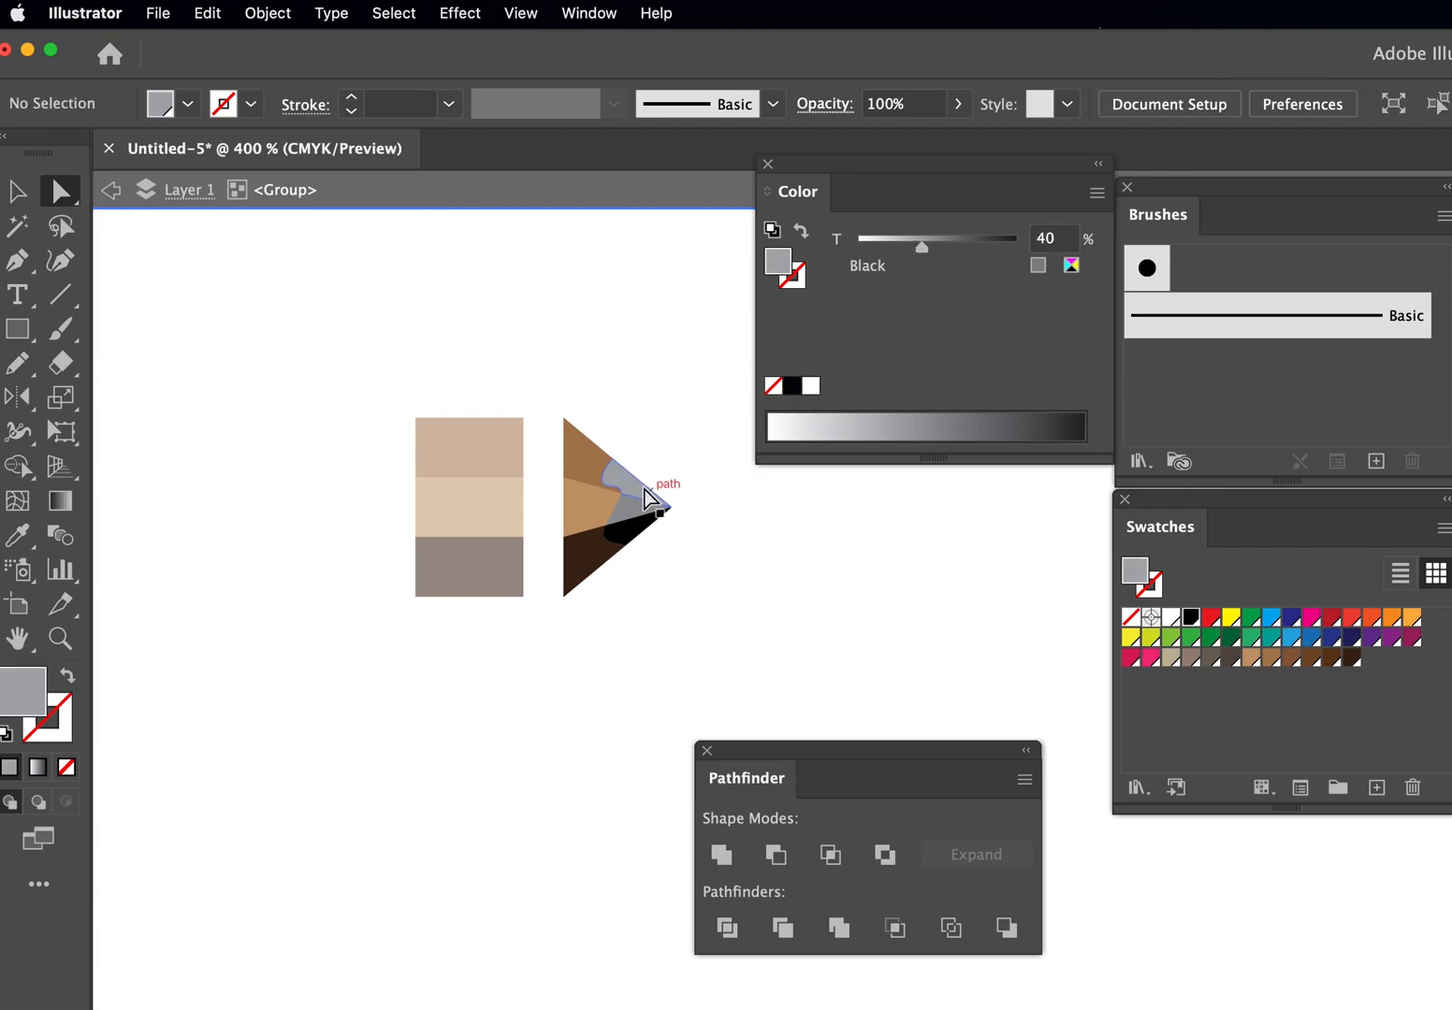
key(super+z)
click(685, 398)
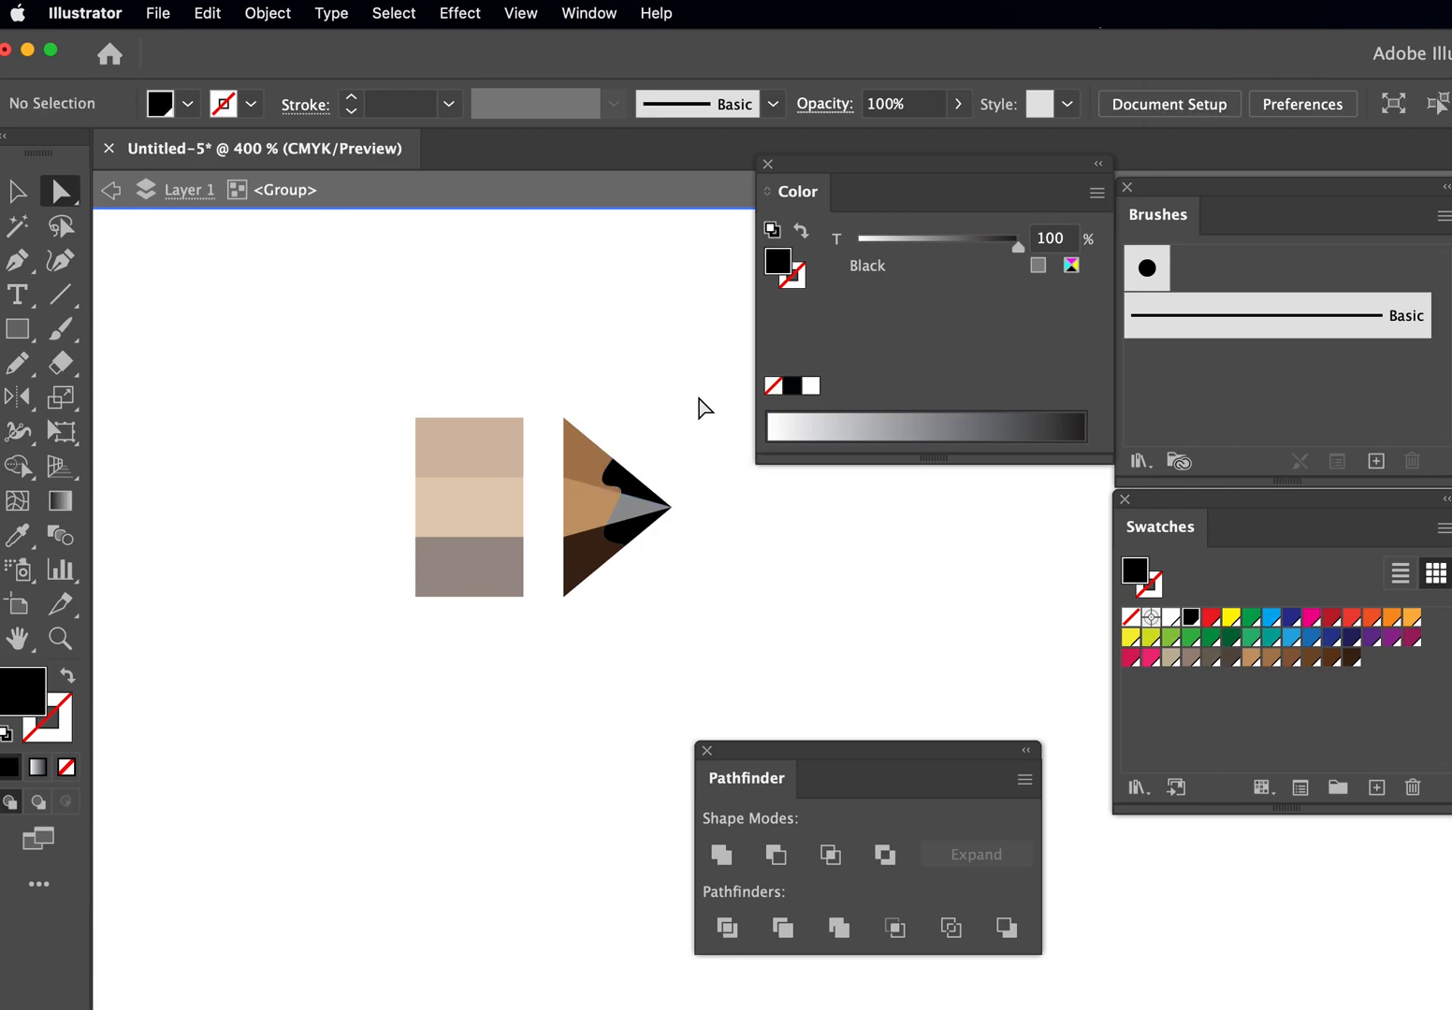
- Exit the pointed tip's isolation mode and close the Color panel
key(v)
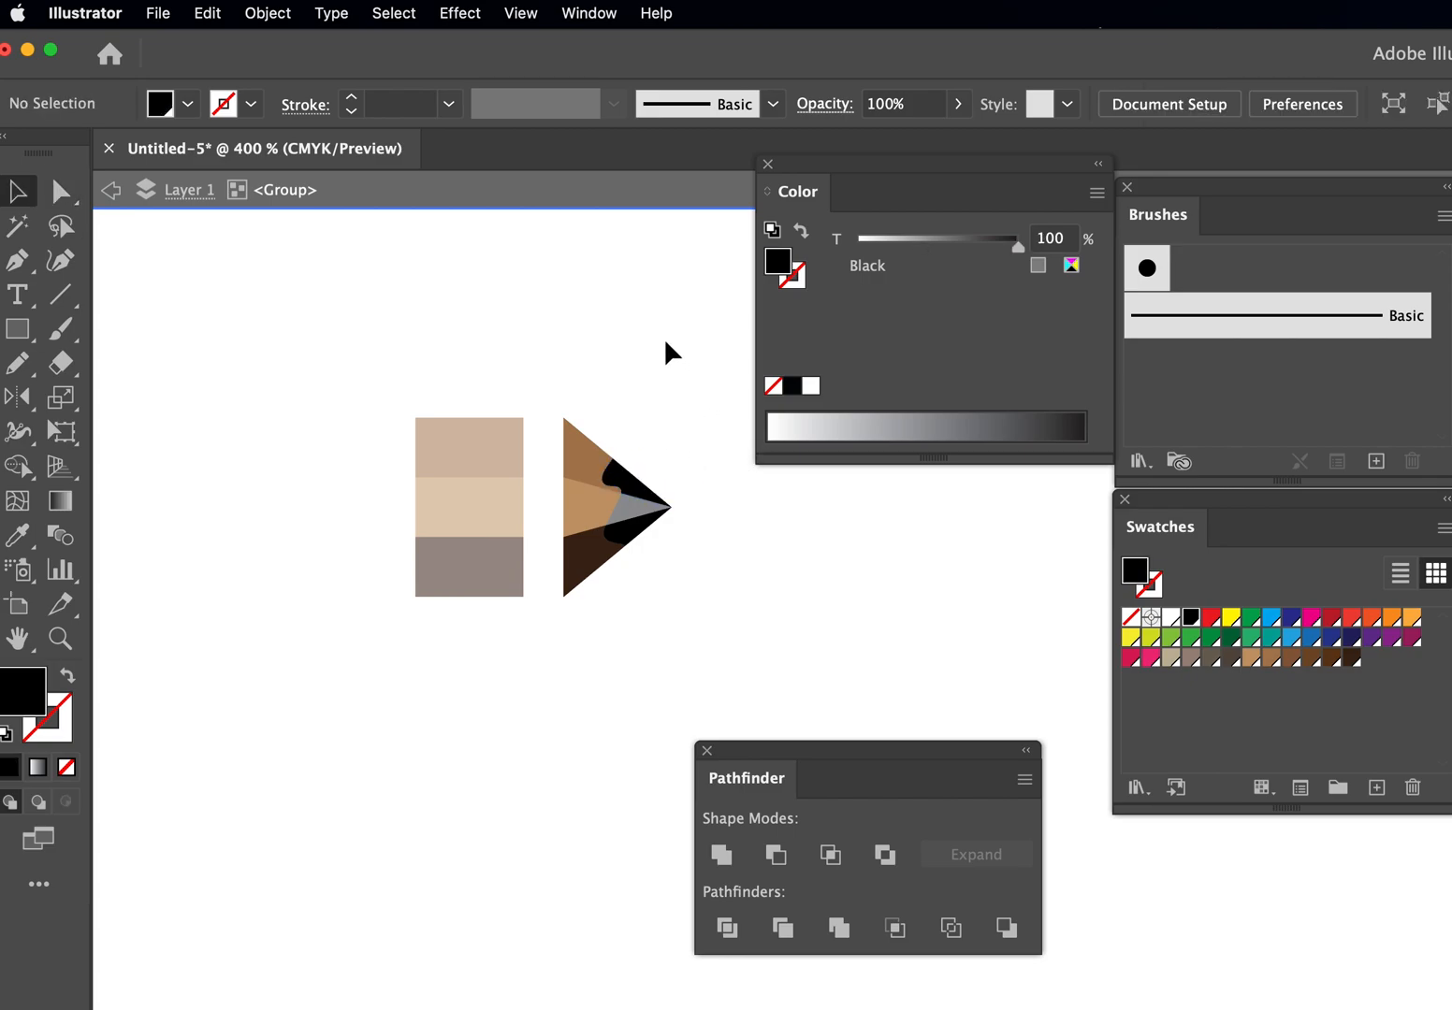
double_click(669, 348)
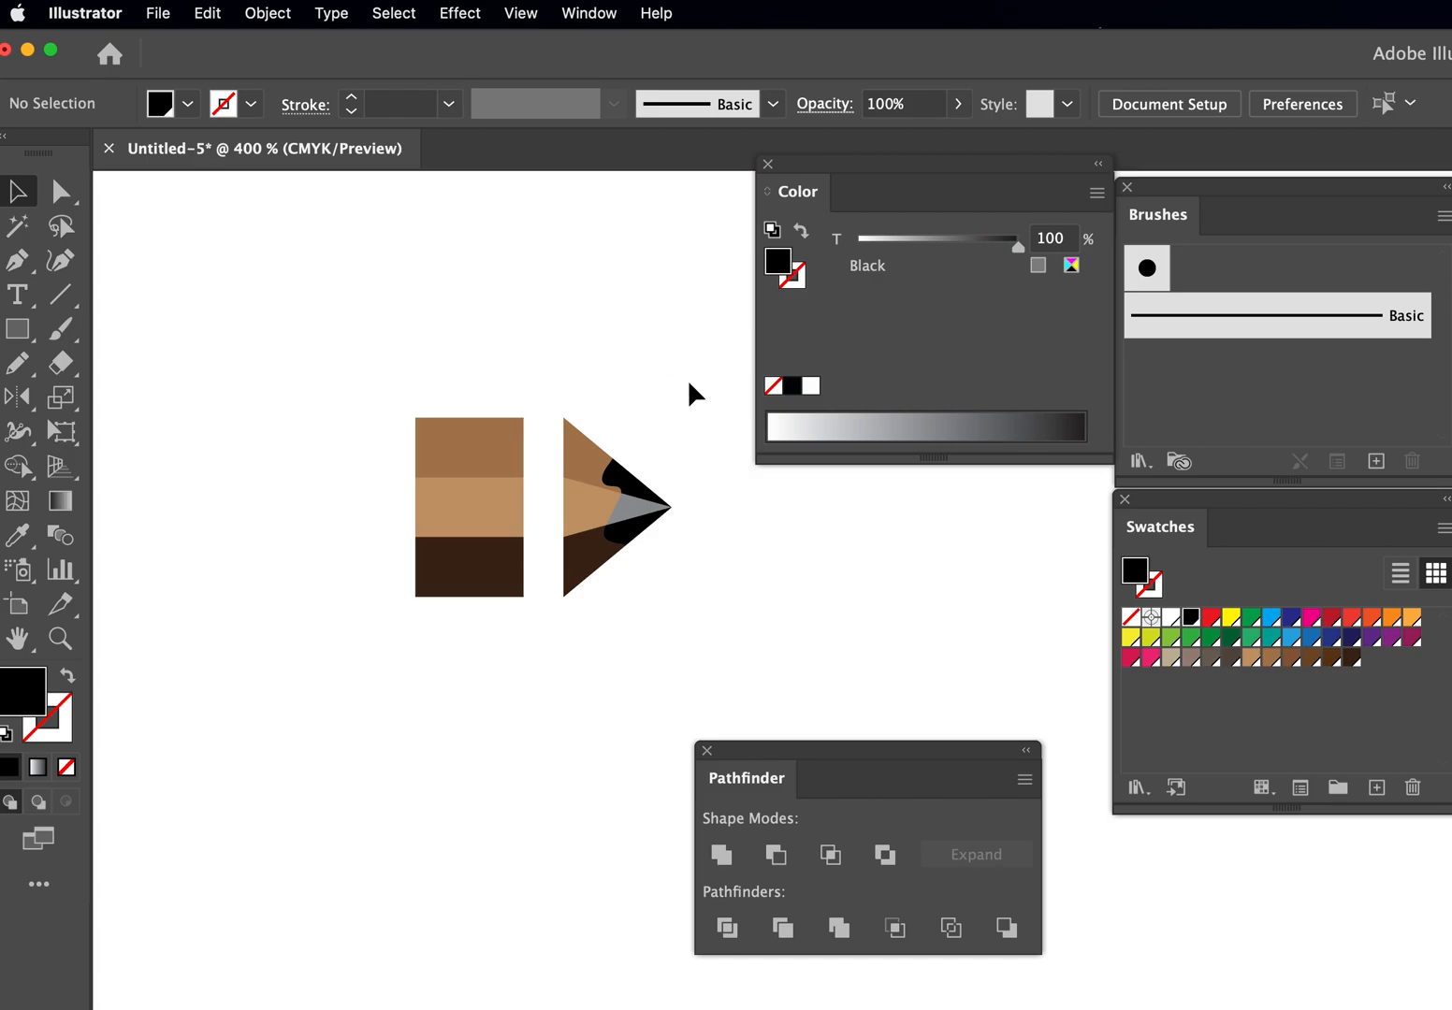
click(768, 166)
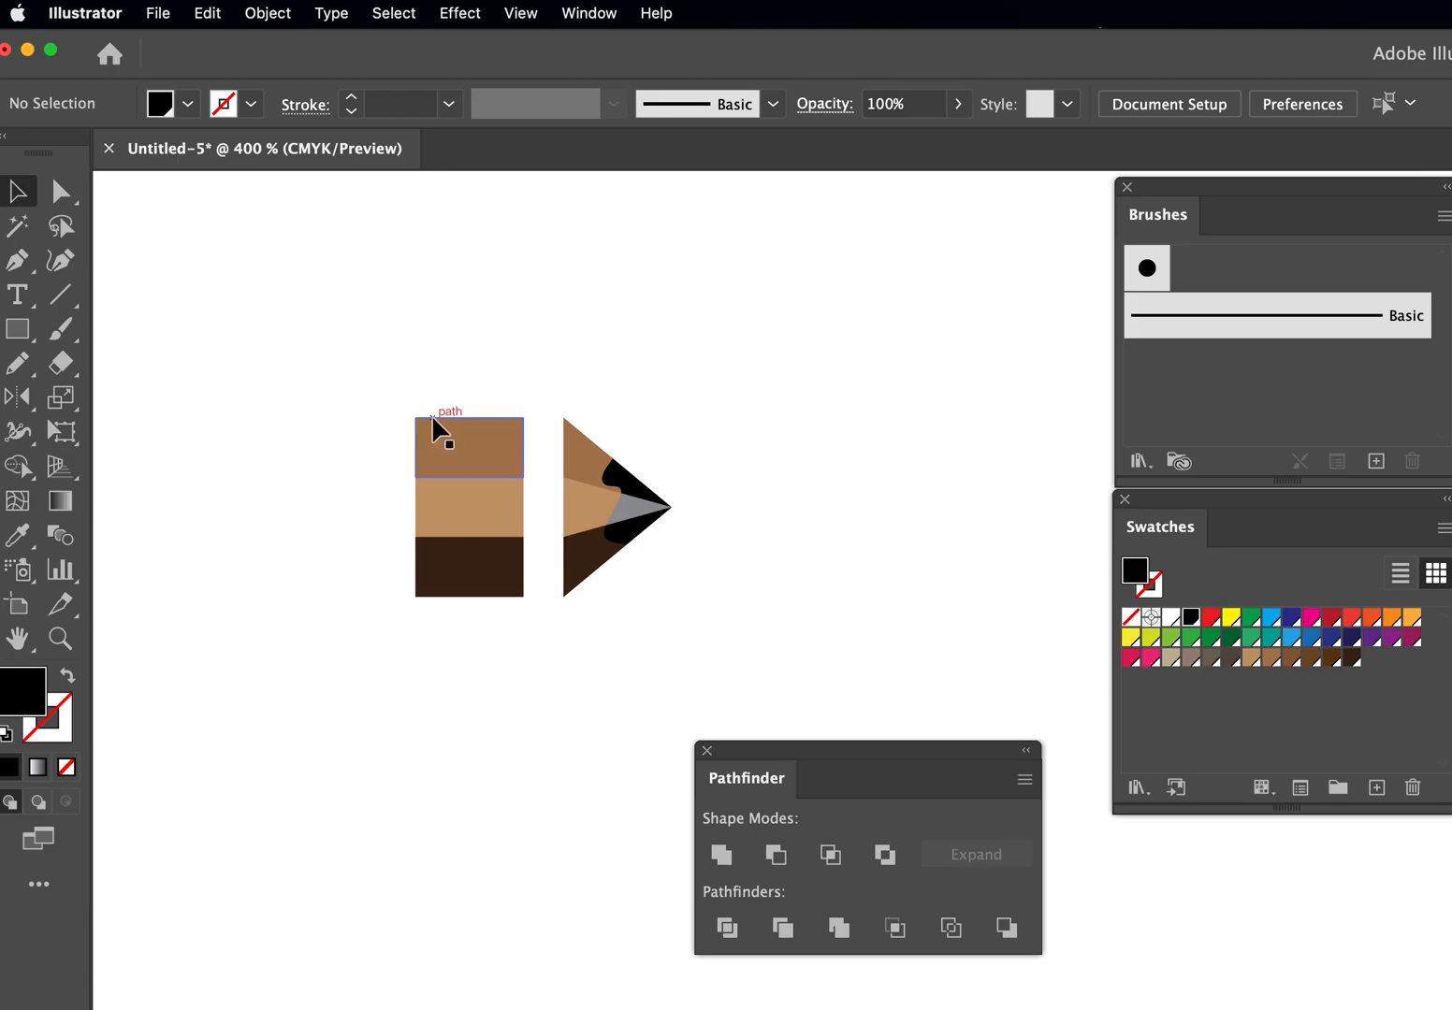
- Draw a black rectangle on the blunt side of the pencil body, matching its height with the help of Smart Guides
click(520, 13)
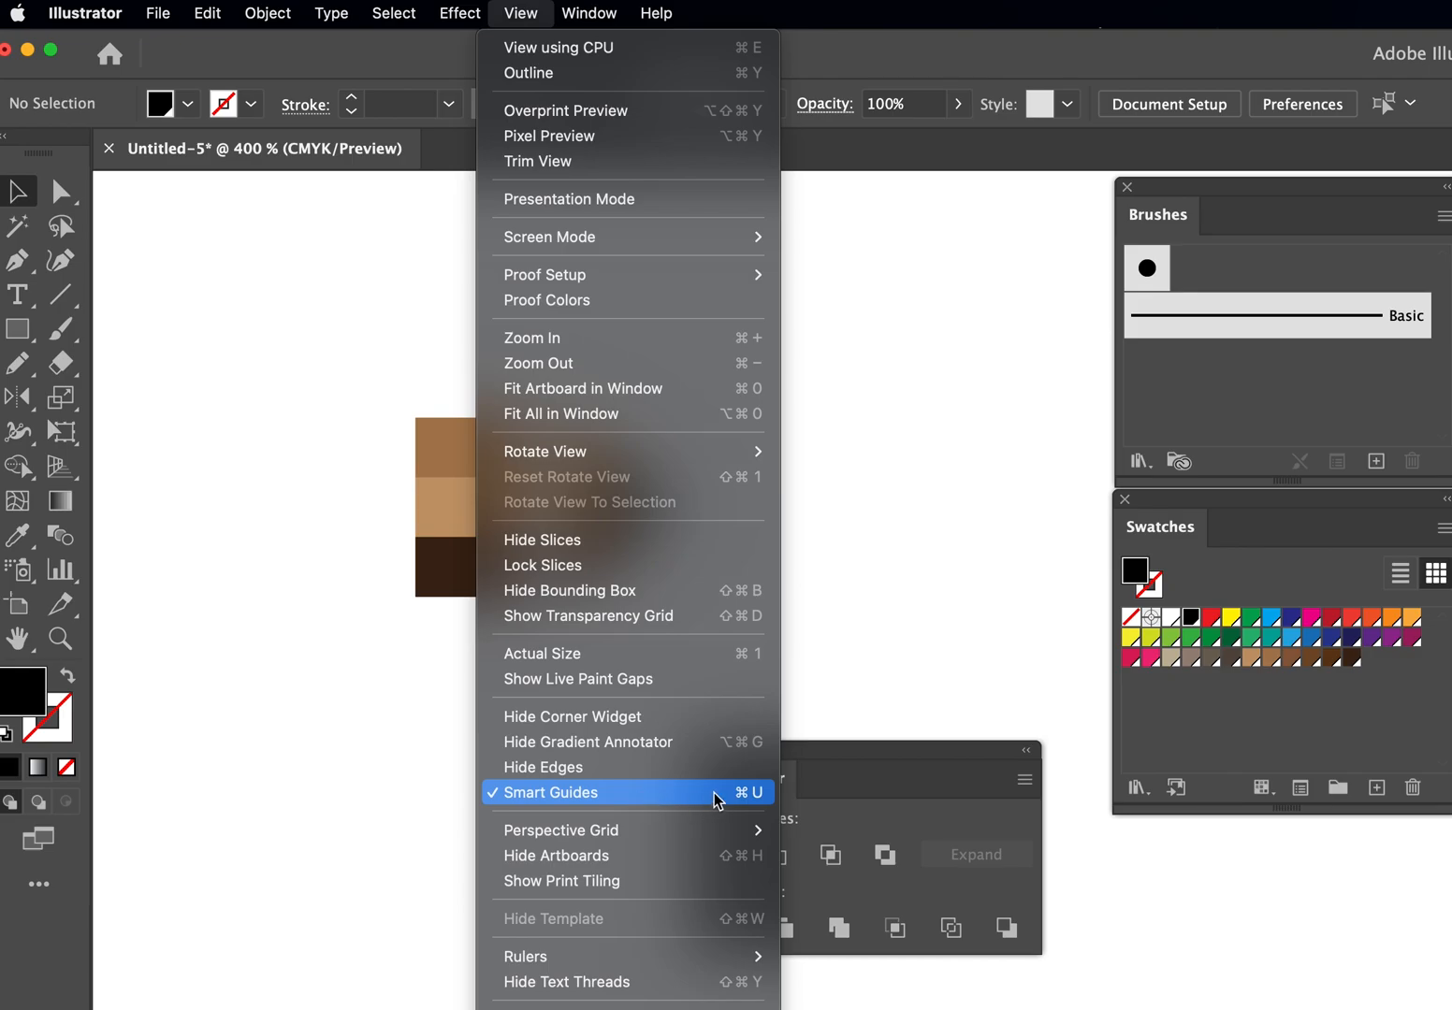
click(795, 295)
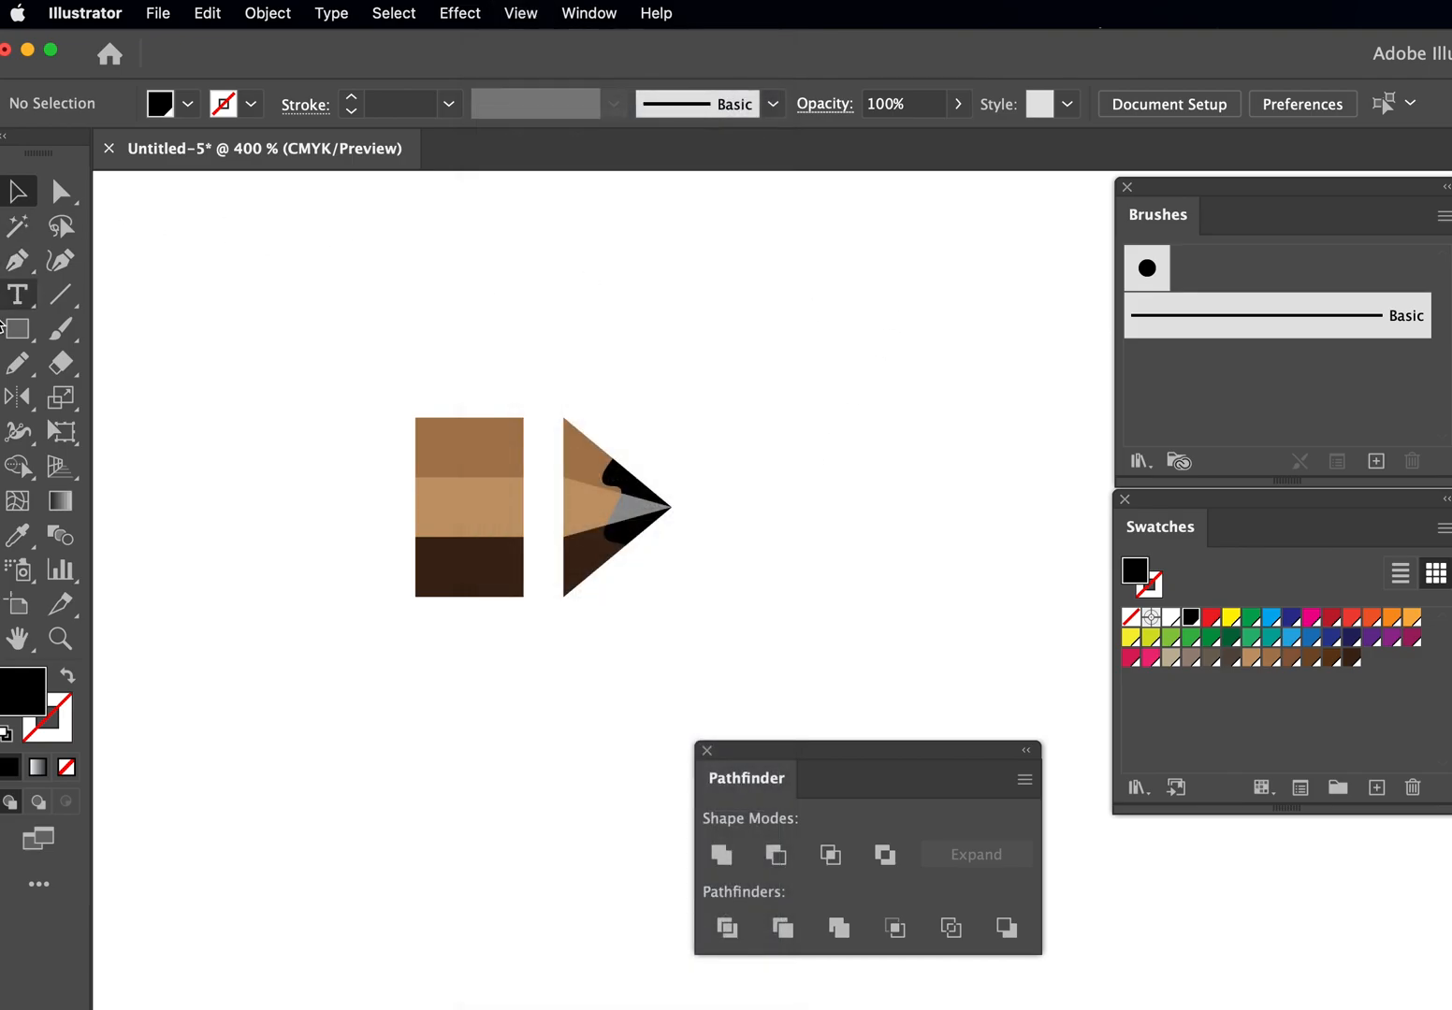
click(17, 332)
drag(380, 416, 298, 600)
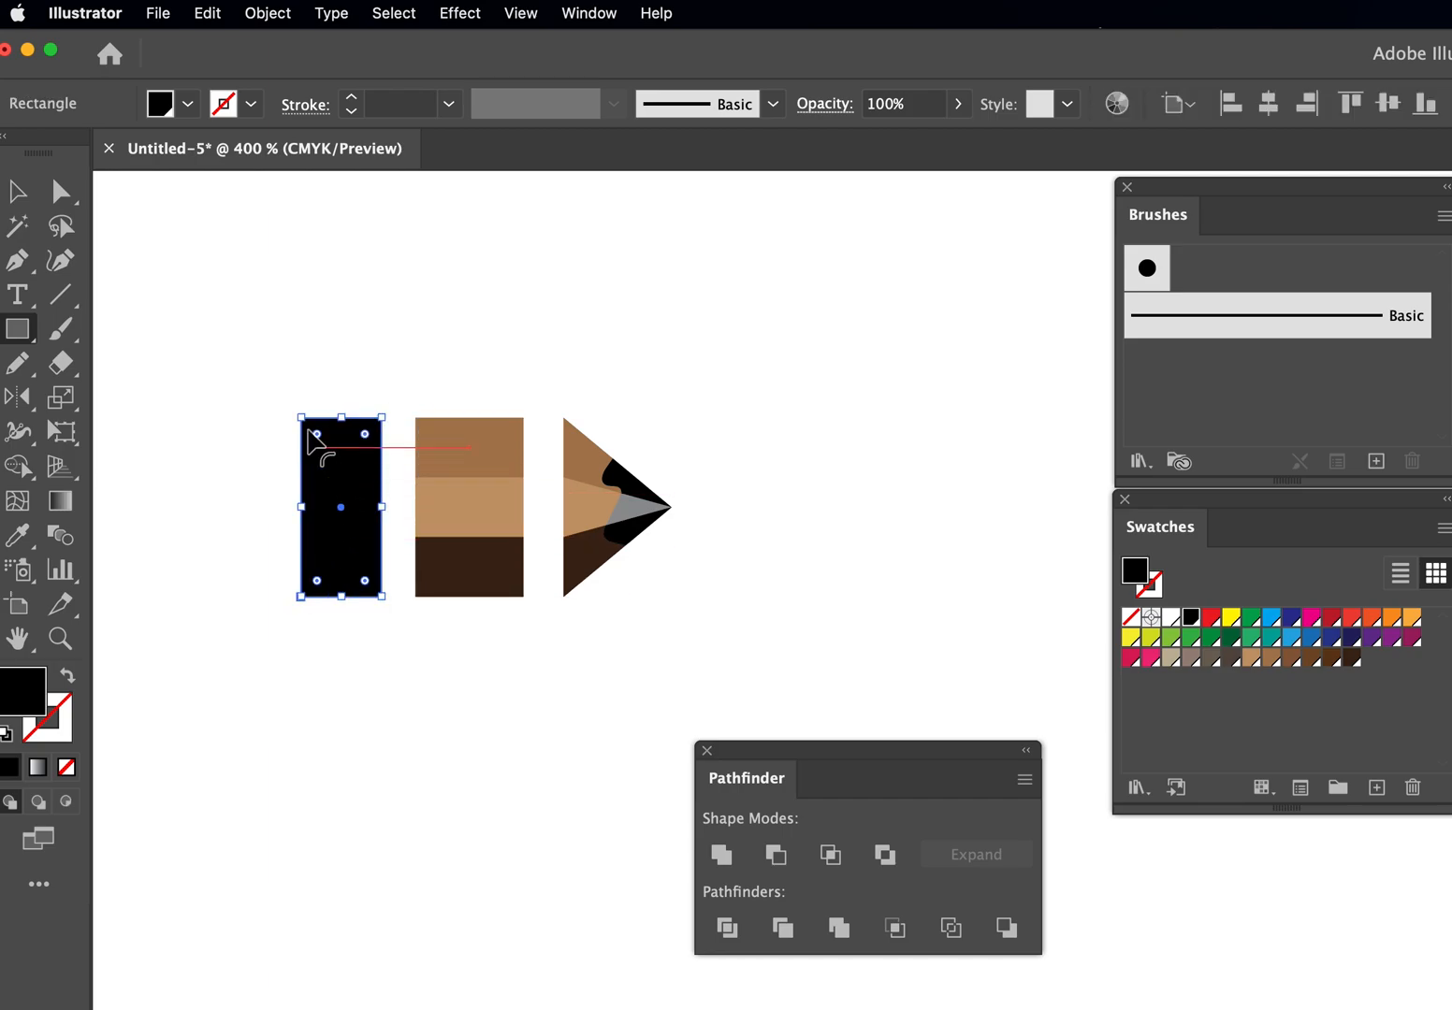
- Round the two outer corners of the black rectangle to a radius of about 2.25 mm
key(a)
drag(278, 367, 328, 652)
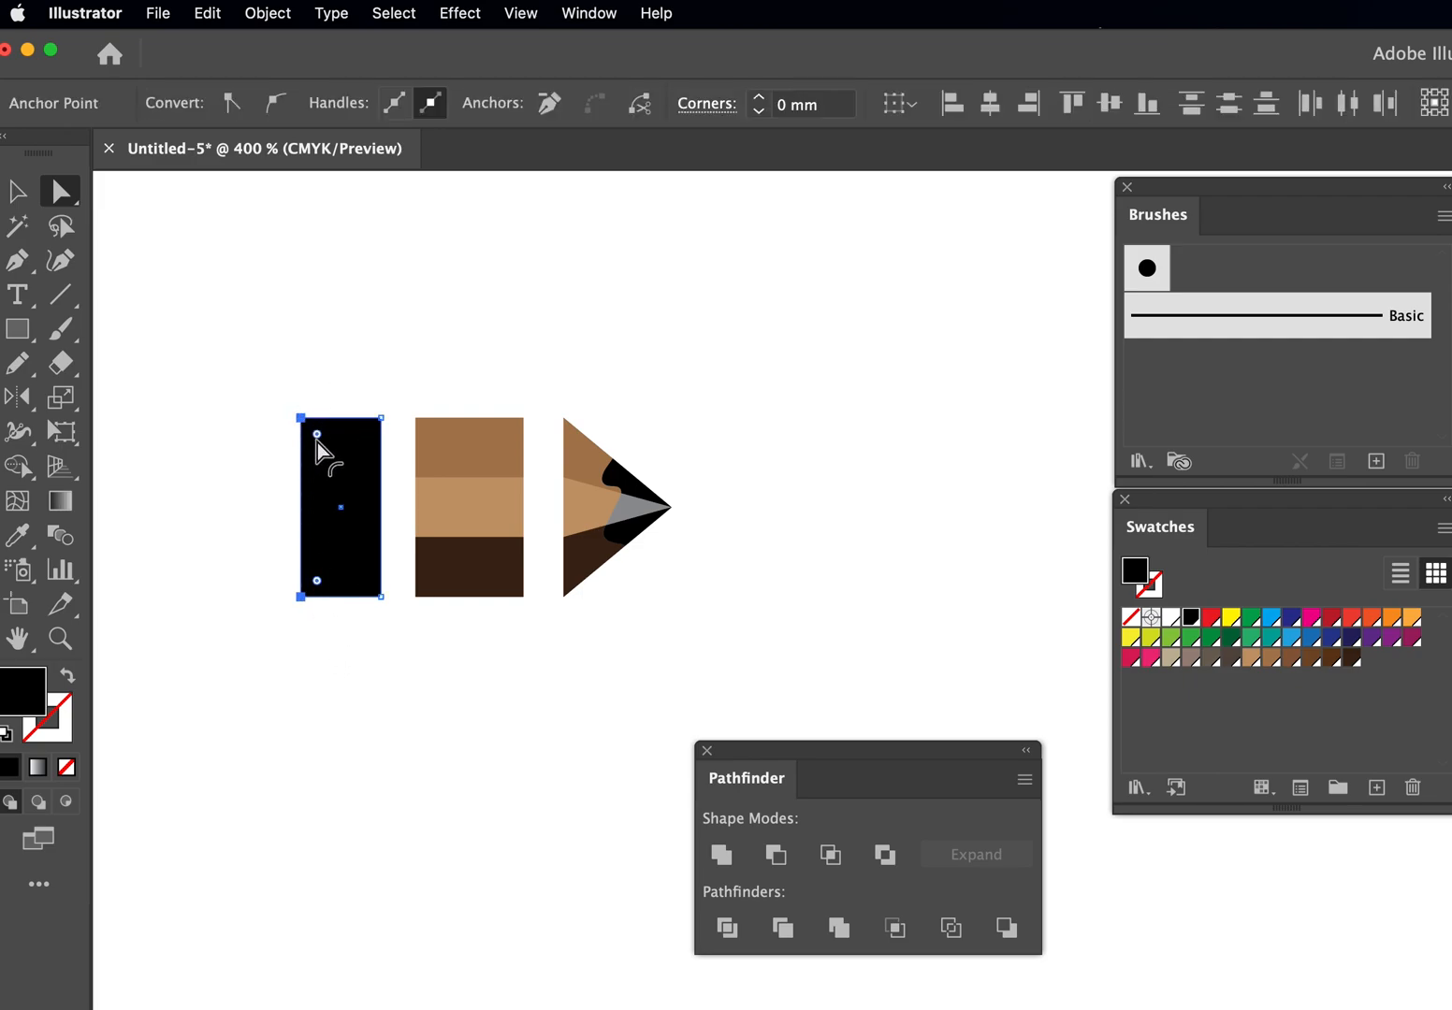
drag(316, 438, 343, 468)
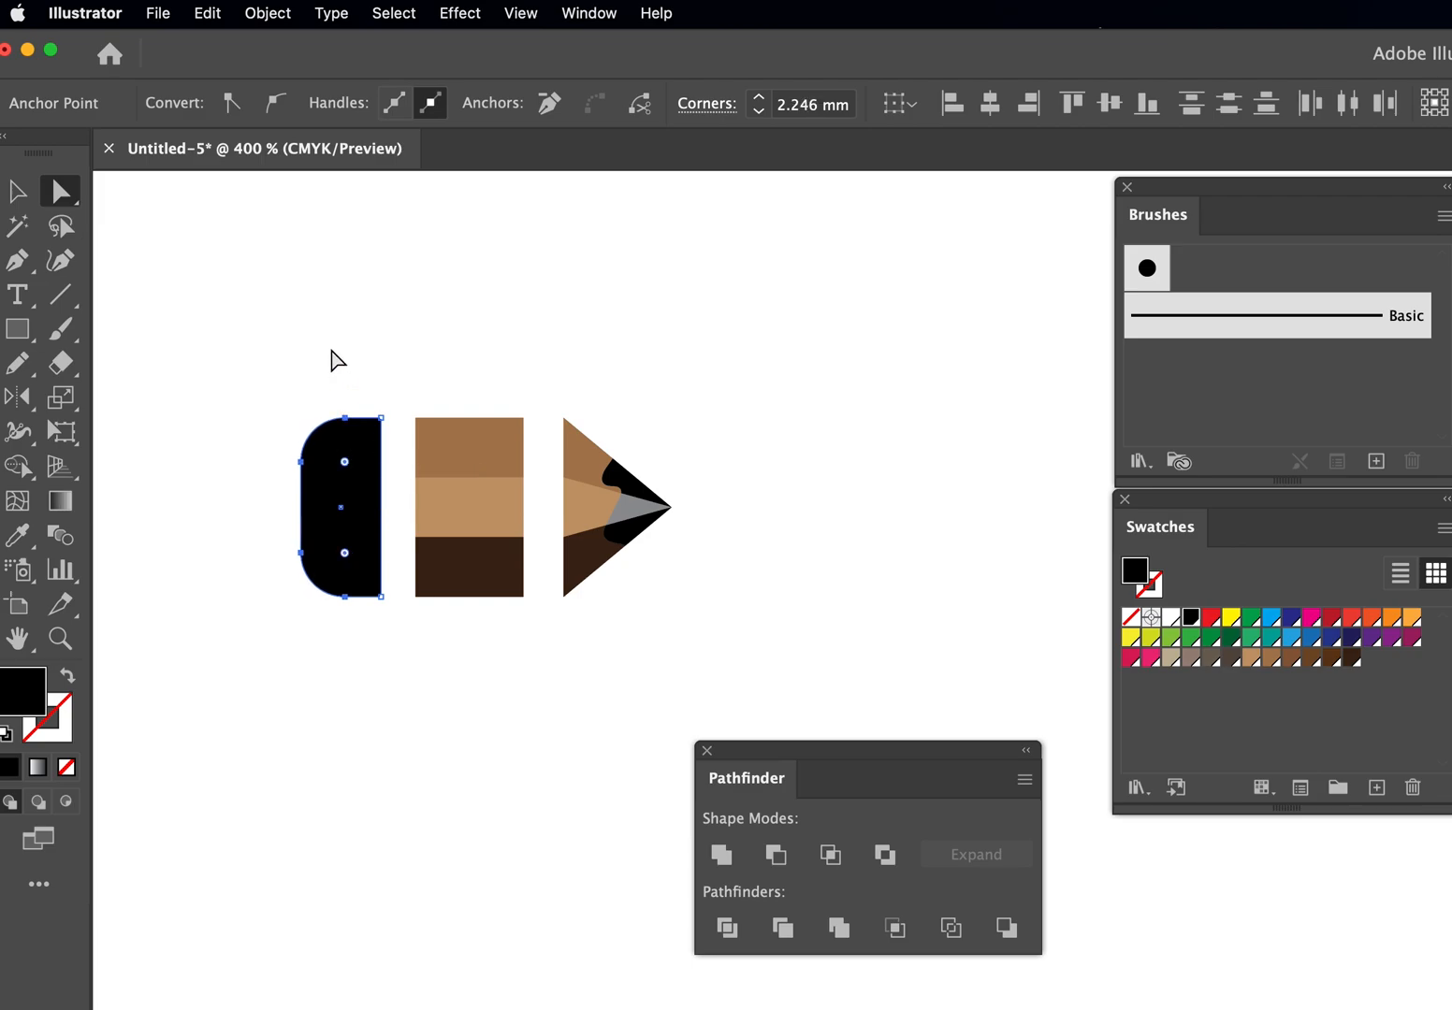
click(334, 356)
- Fill the rounded eraser shape with the bright pink swatch and deselect it
key(v)
click(340, 459)
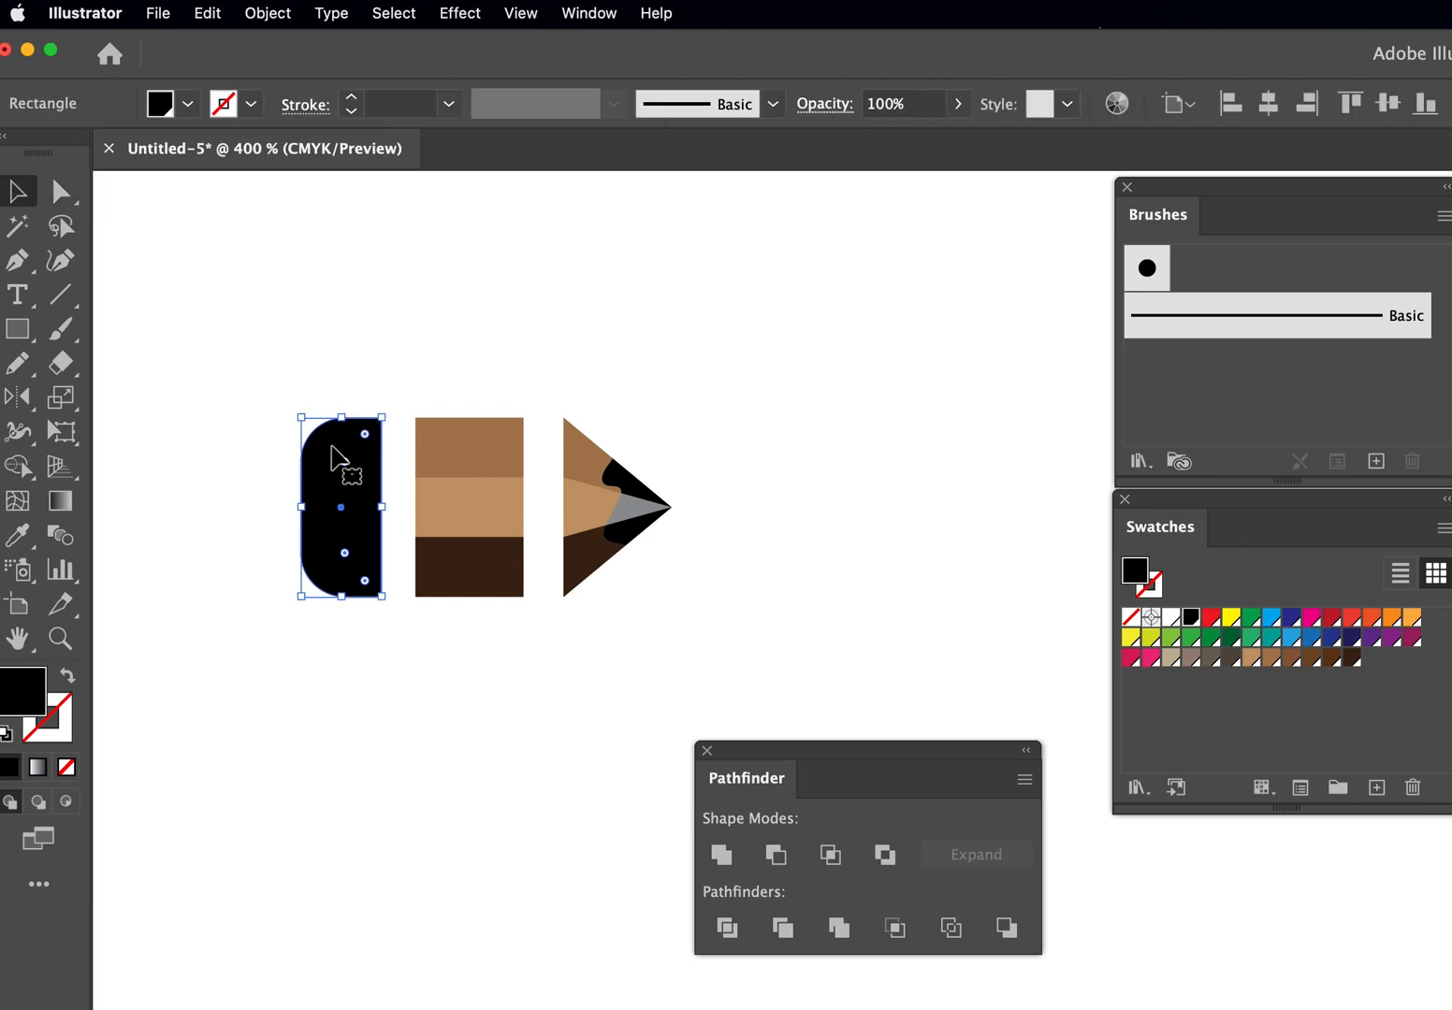
click(1134, 660)
click(1148, 659)
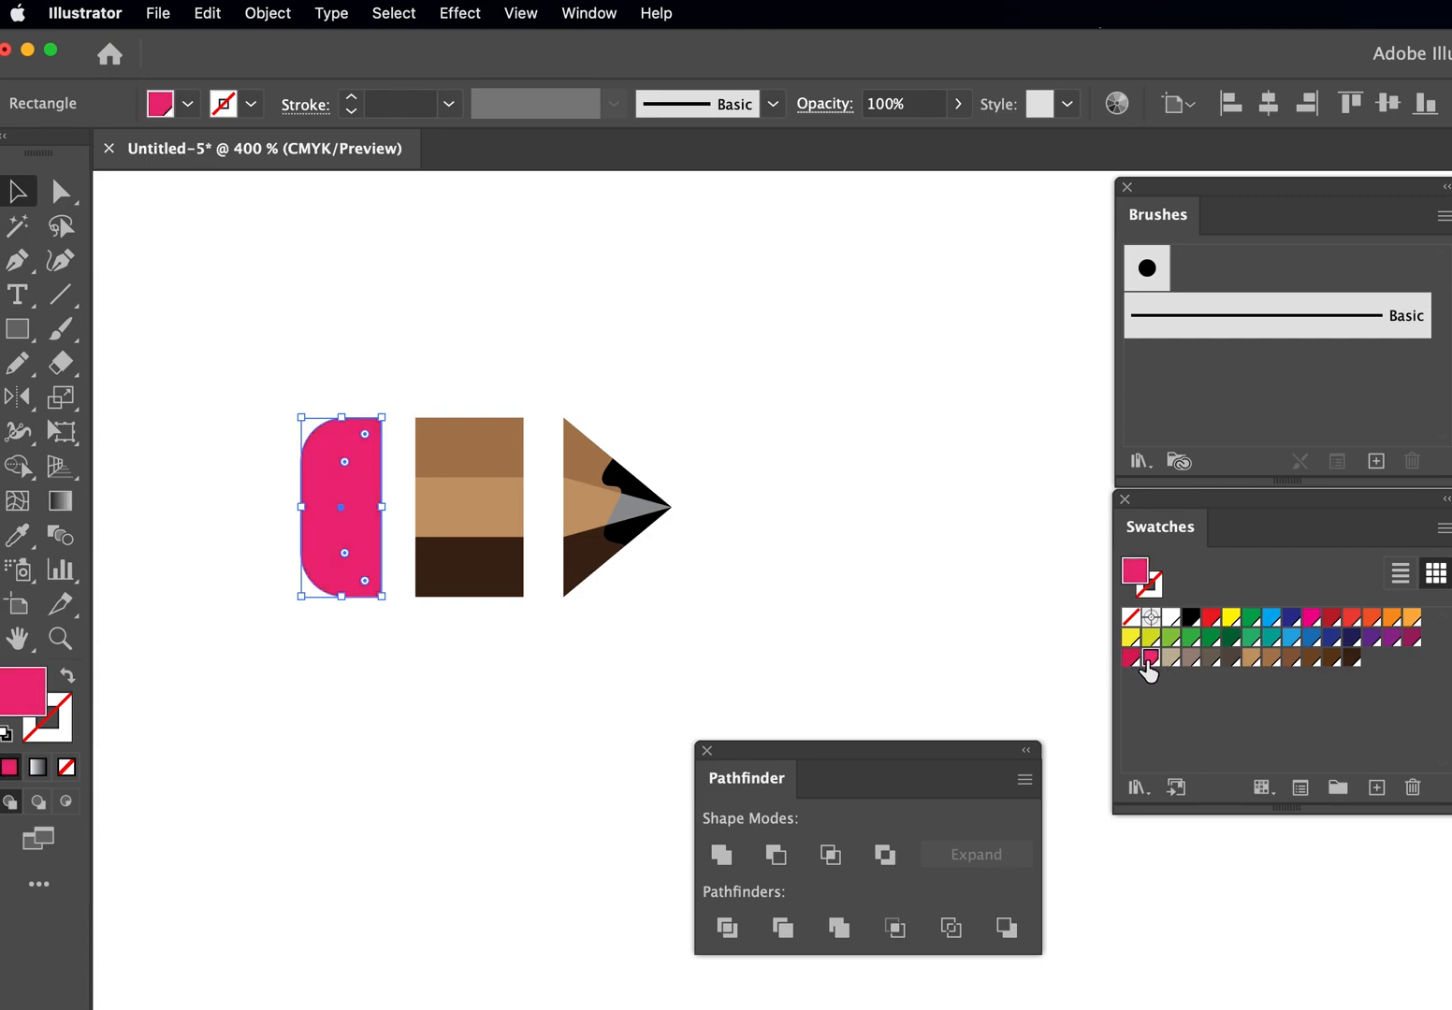
click(856, 466)
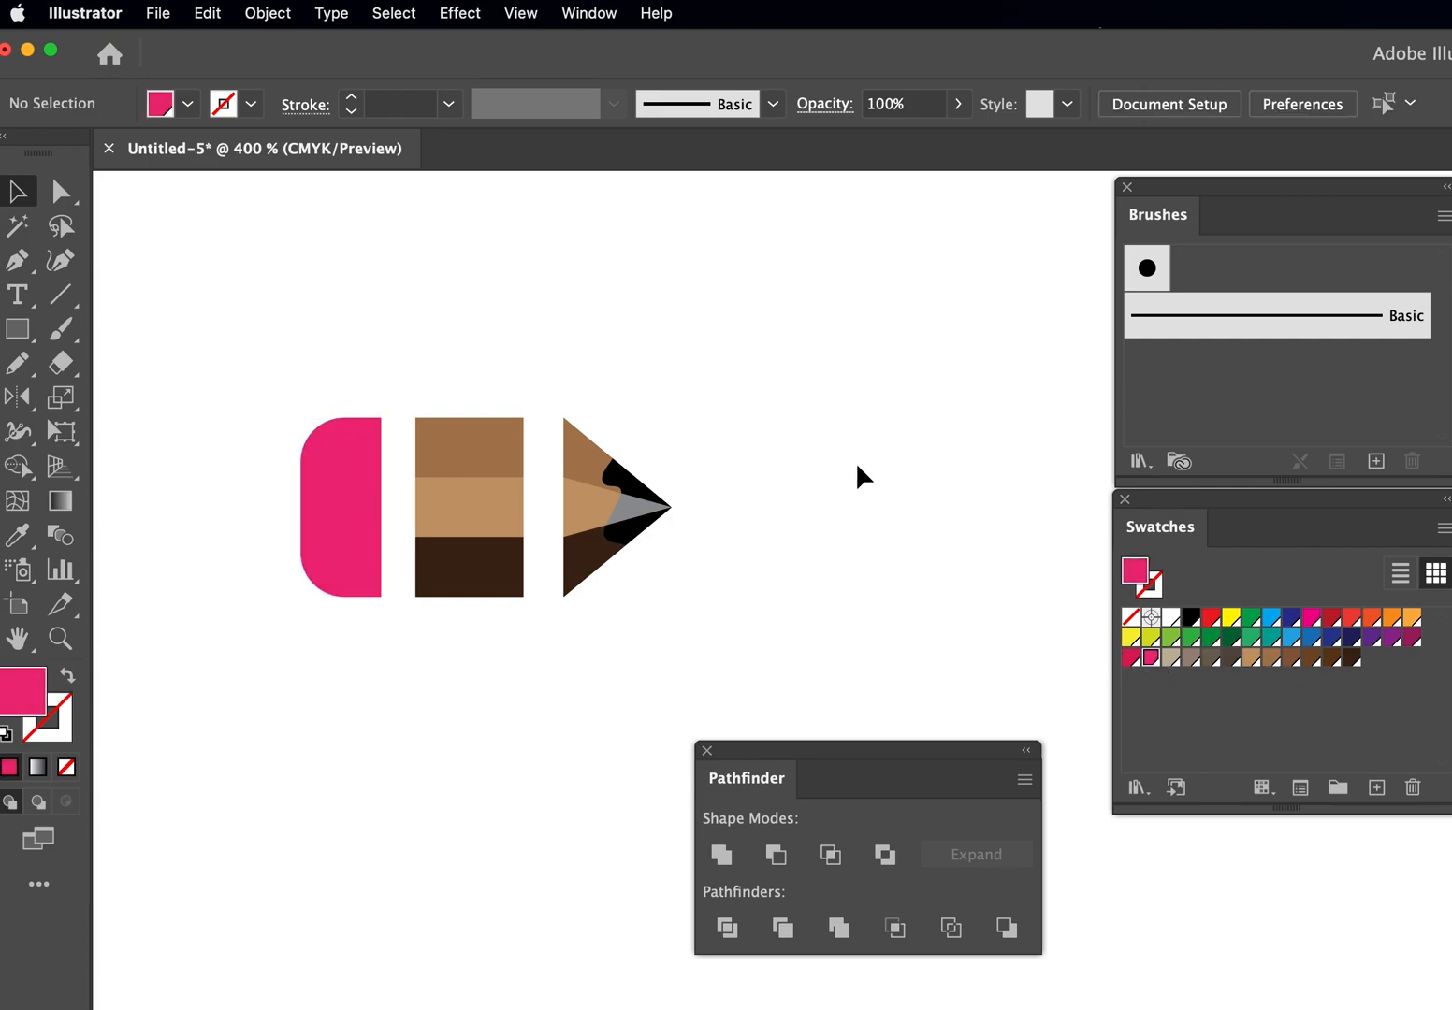
- Save the three-striped pencil body as a pattern swatch and delete its artwork from the canvas
click(491, 426)
drag(473, 456, 1373, 662)
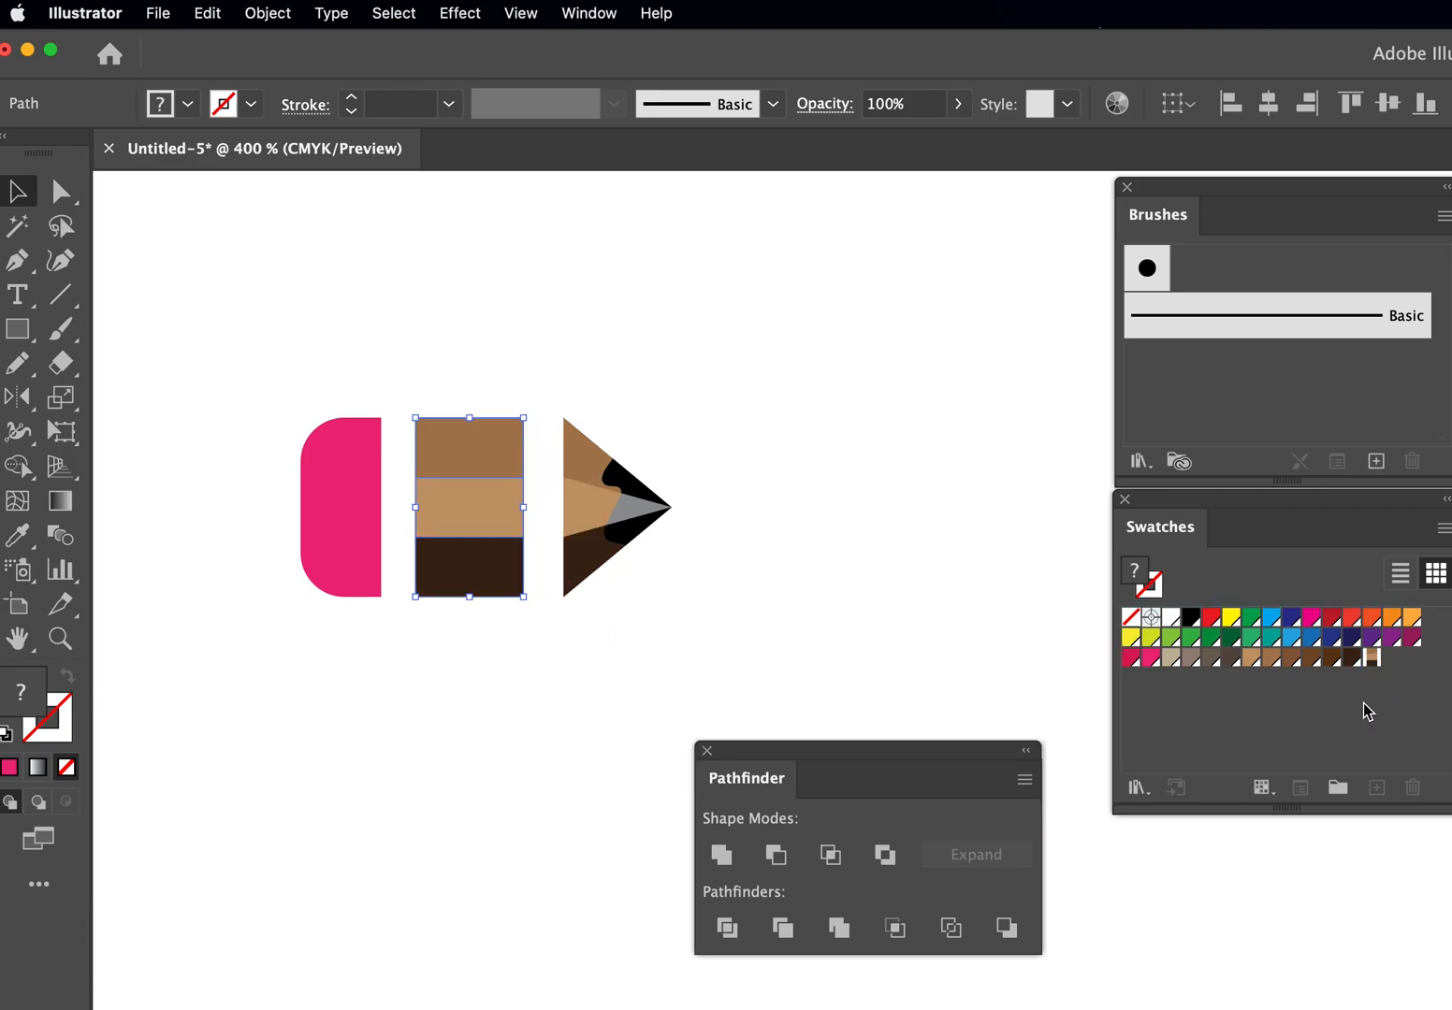
key(Delete)
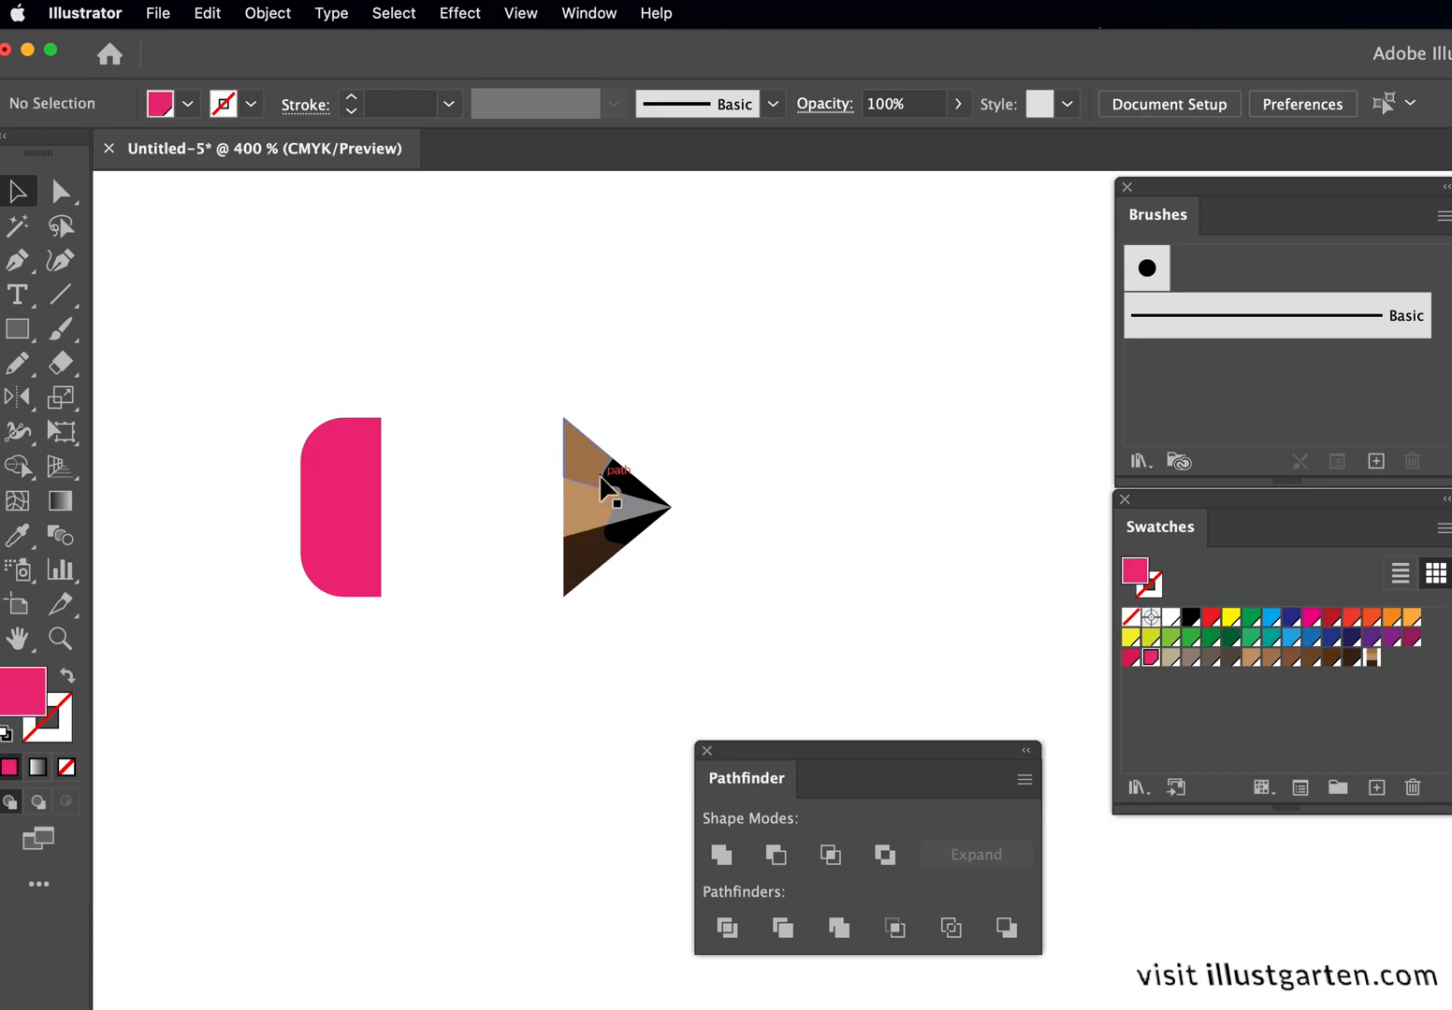
- Save the pink eraser shape as a pattern swatch and delete its artwork from the canvas
click(350, 493)
drag(350, 493, 1394, 660)
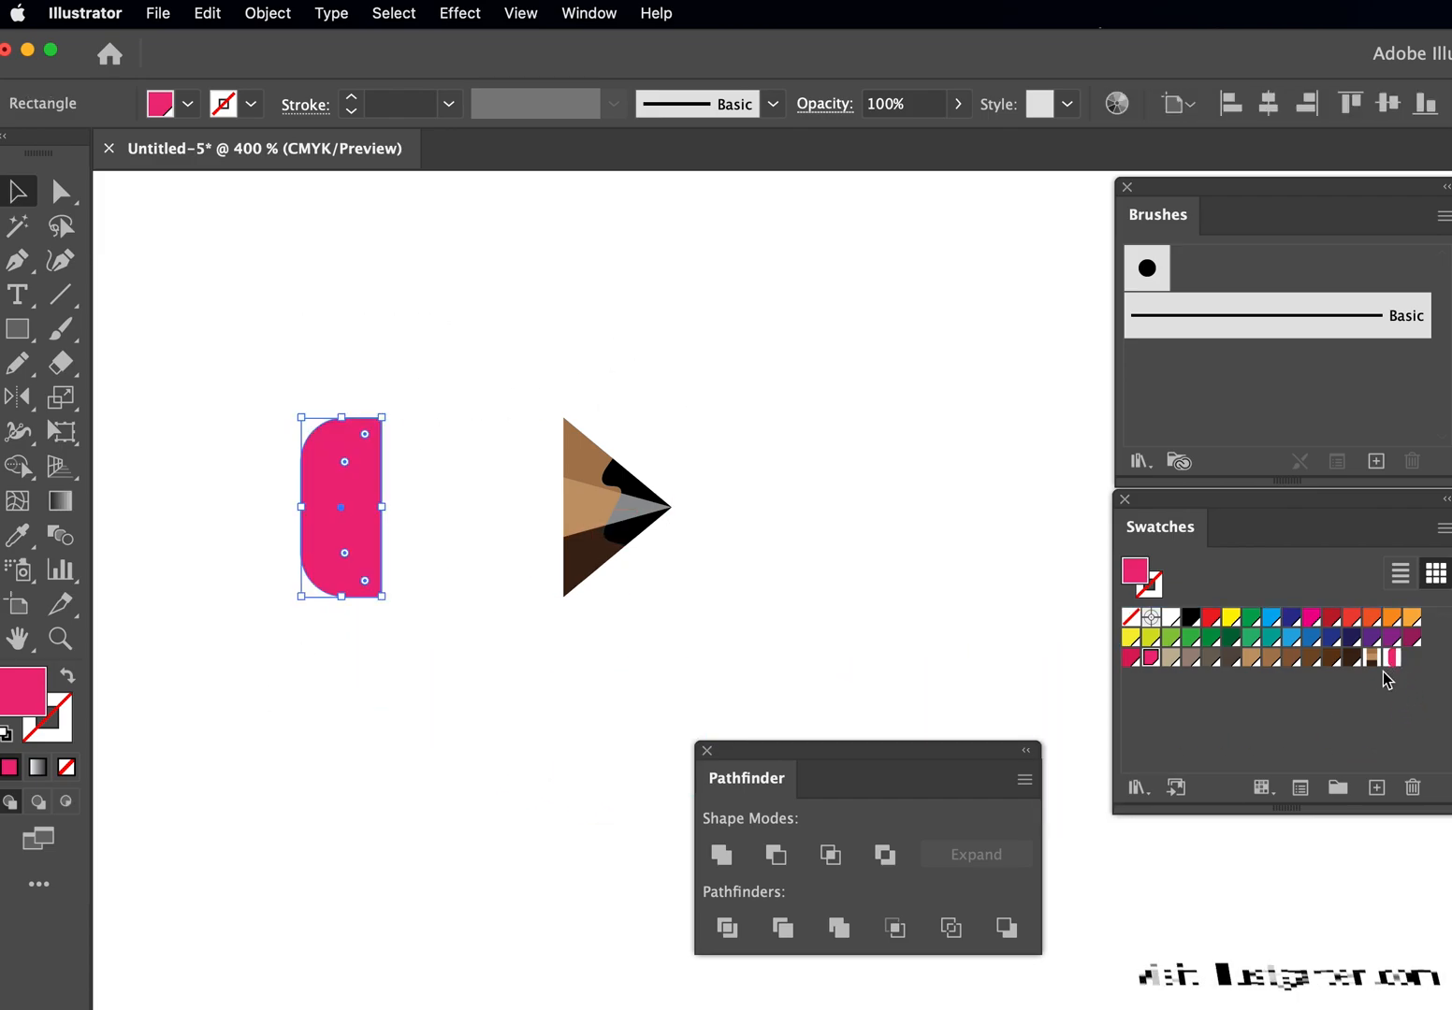
key(Delete)
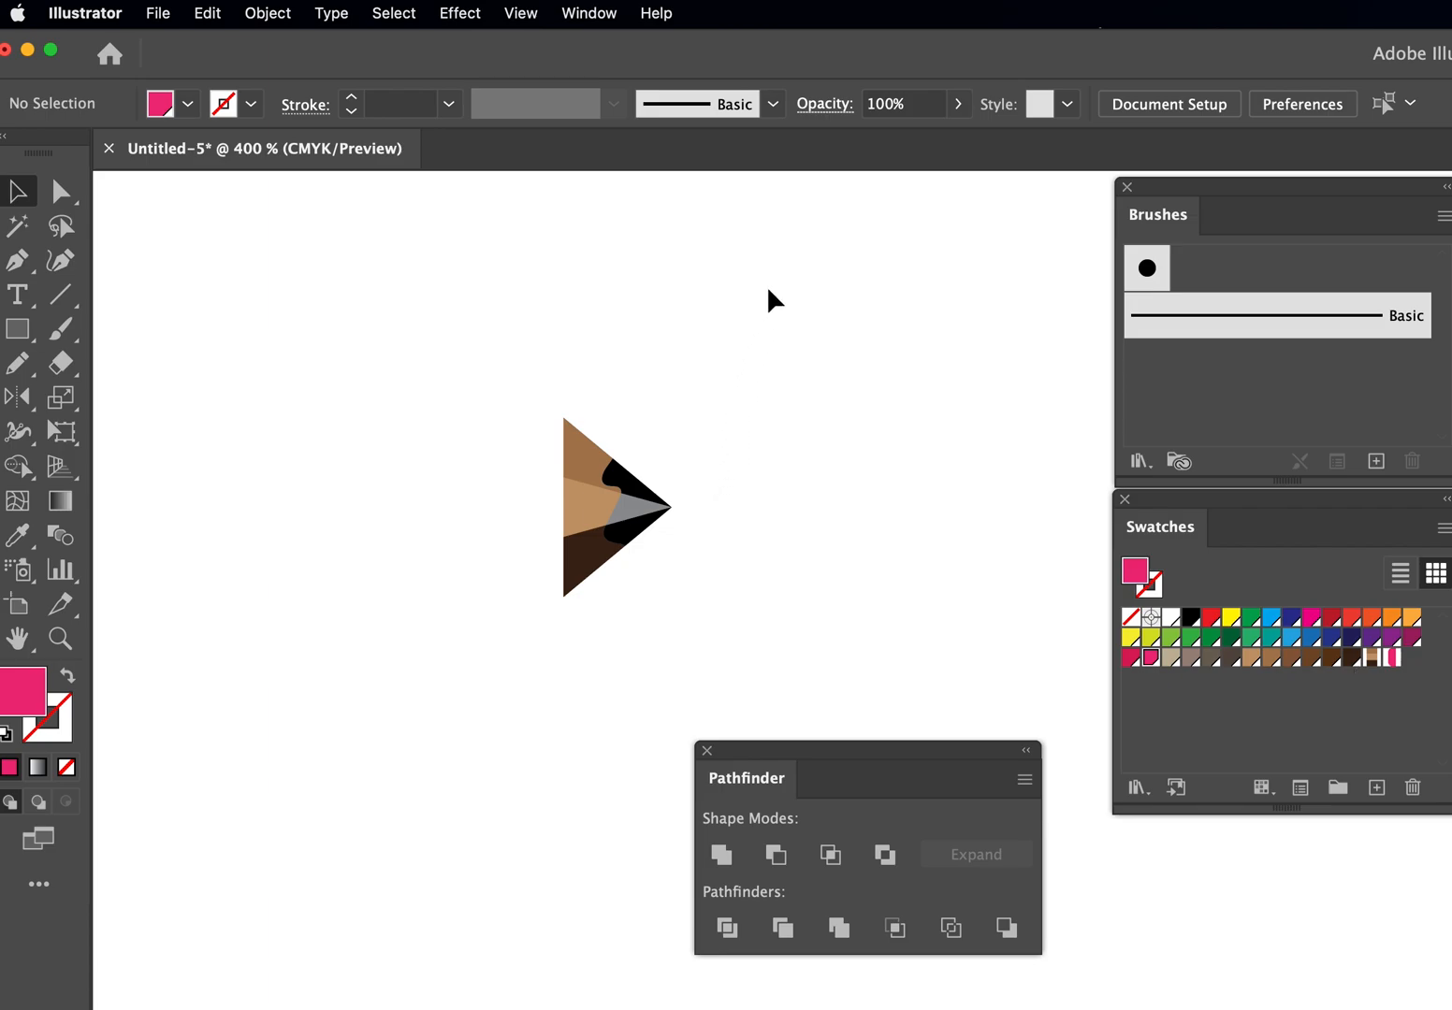
- Save the pointed tip group as a pattern swatch and delete its artwork from the canvas
drag(775, 295, 502, 605)
drag(606, 531, 1408, 662)
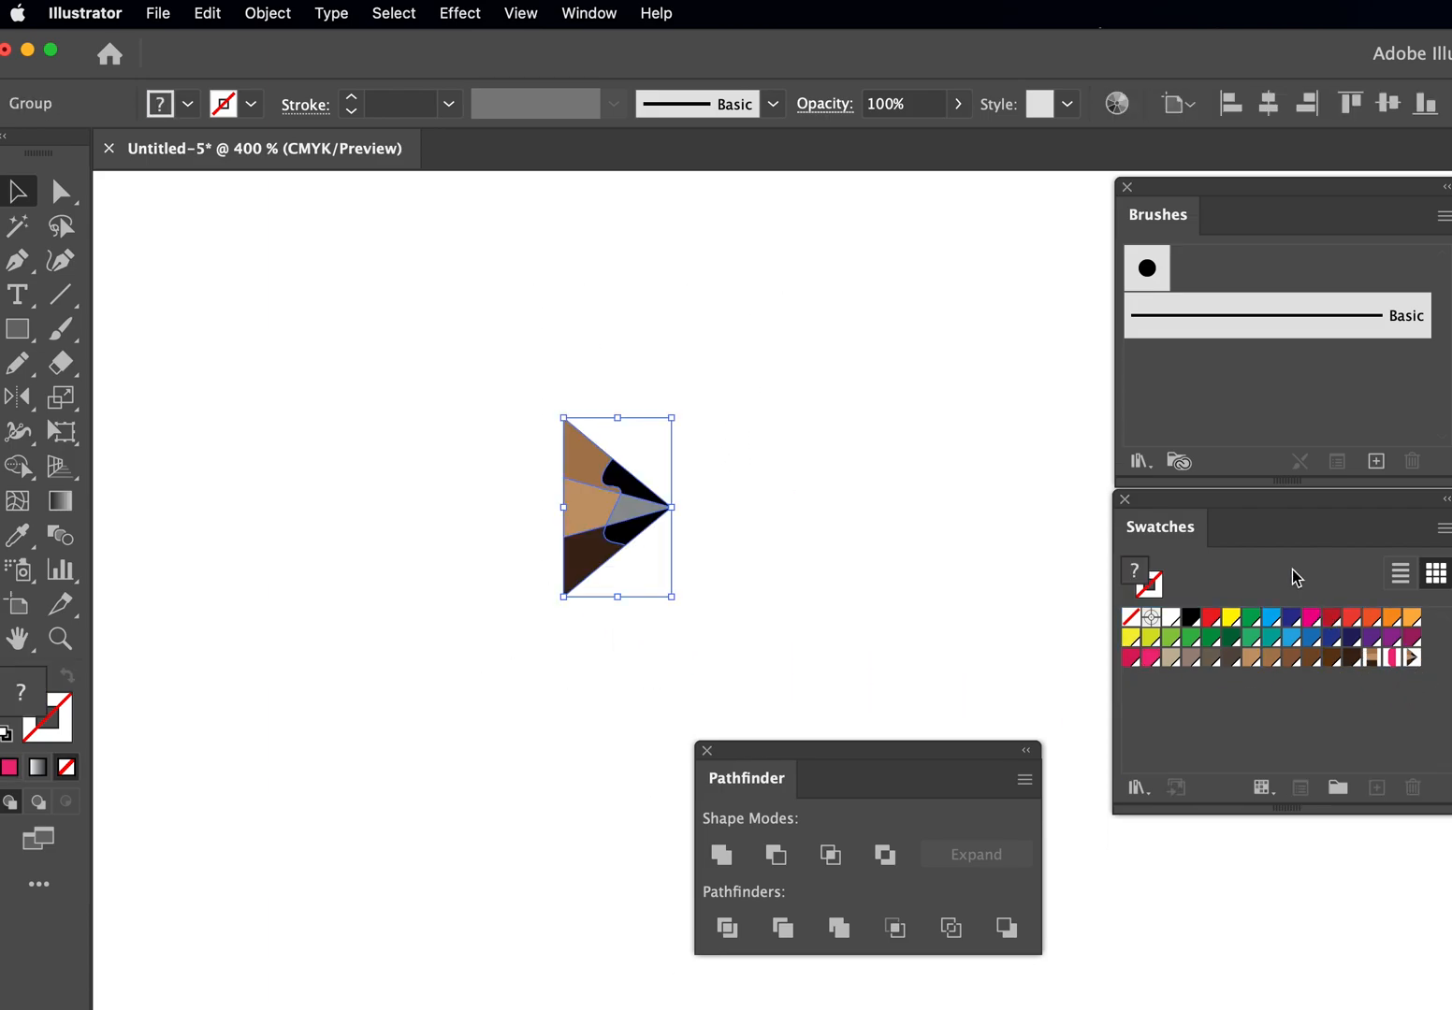
key(Delete)
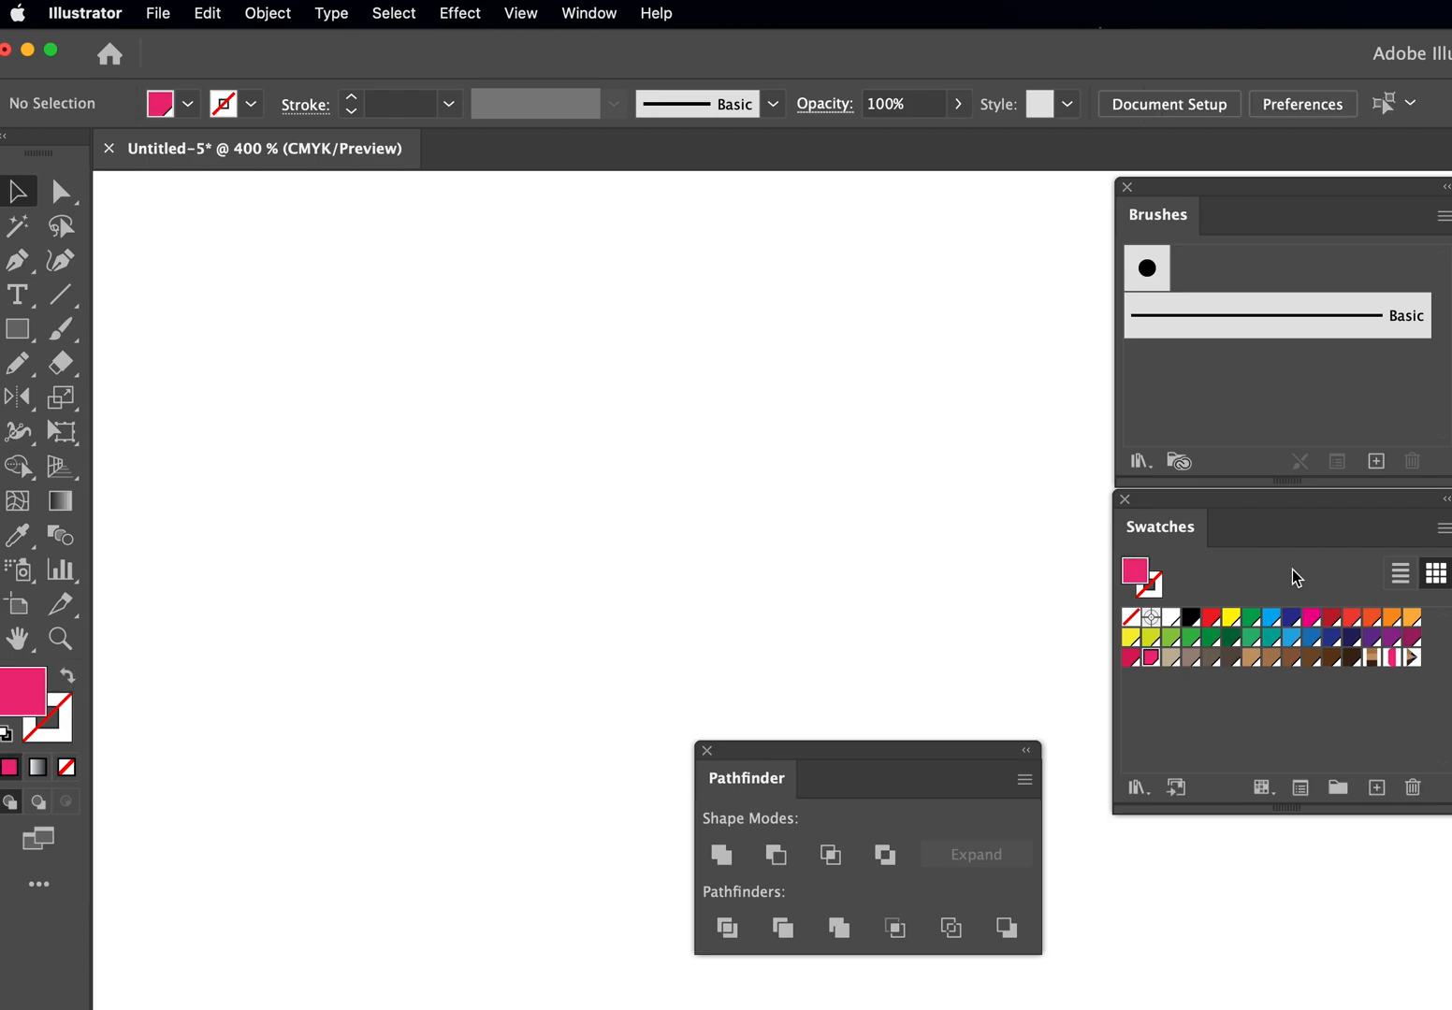
- Create a new pattern brush and assign the pencil body swatch, New Pattern Swatch 4, as its side tile
click(707, 753)
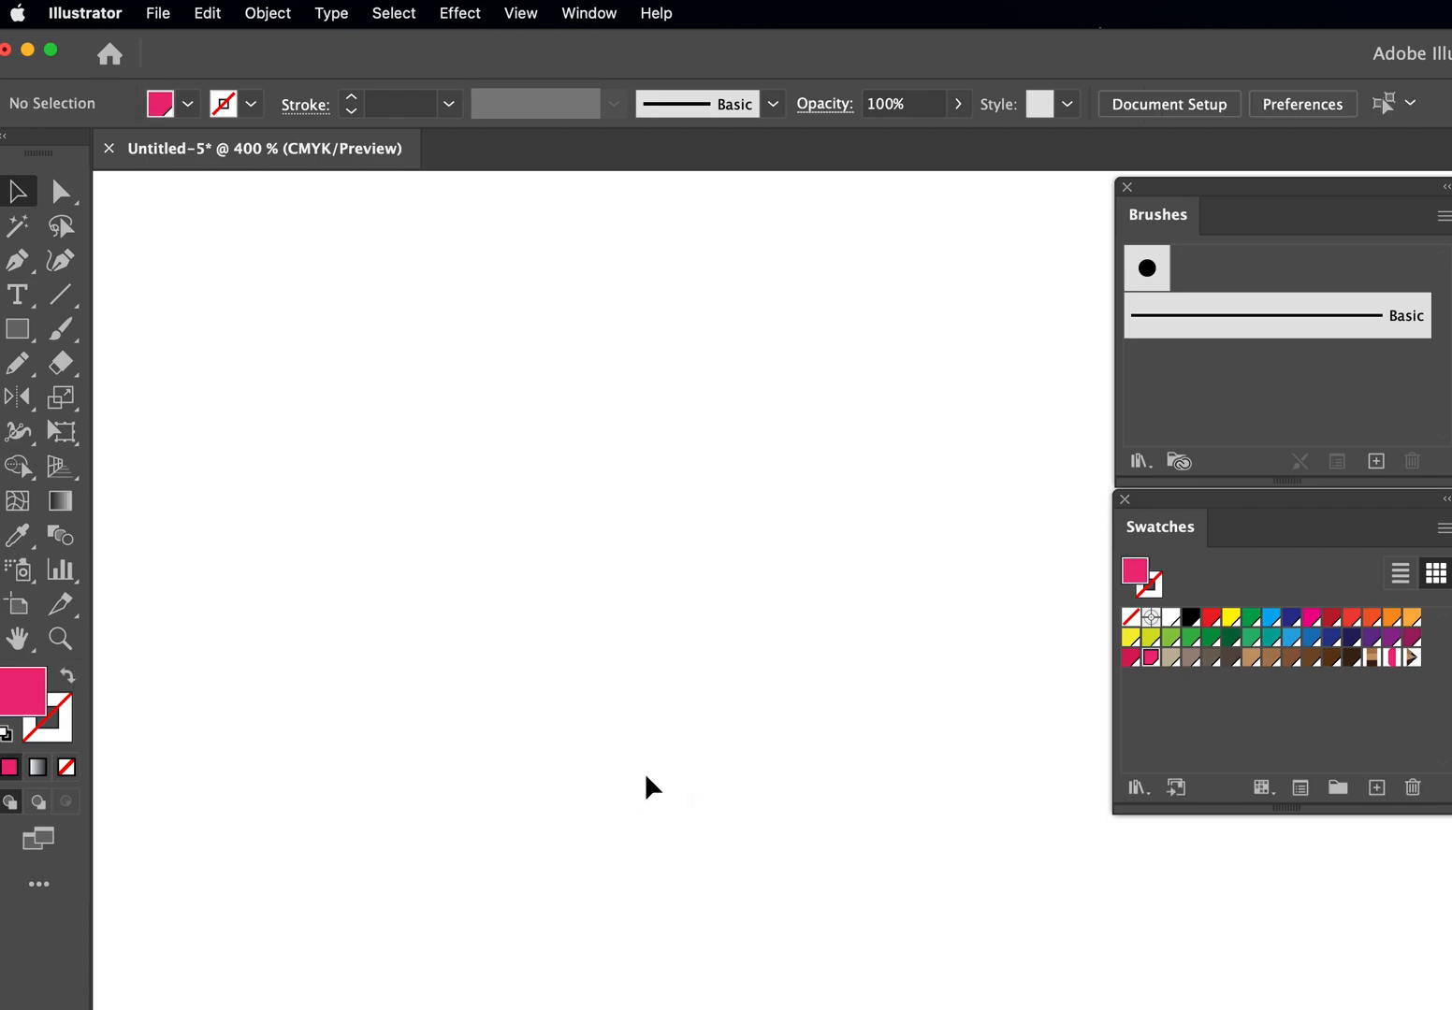
click(1376, 462)
click(607, 552)
click(826, 612)
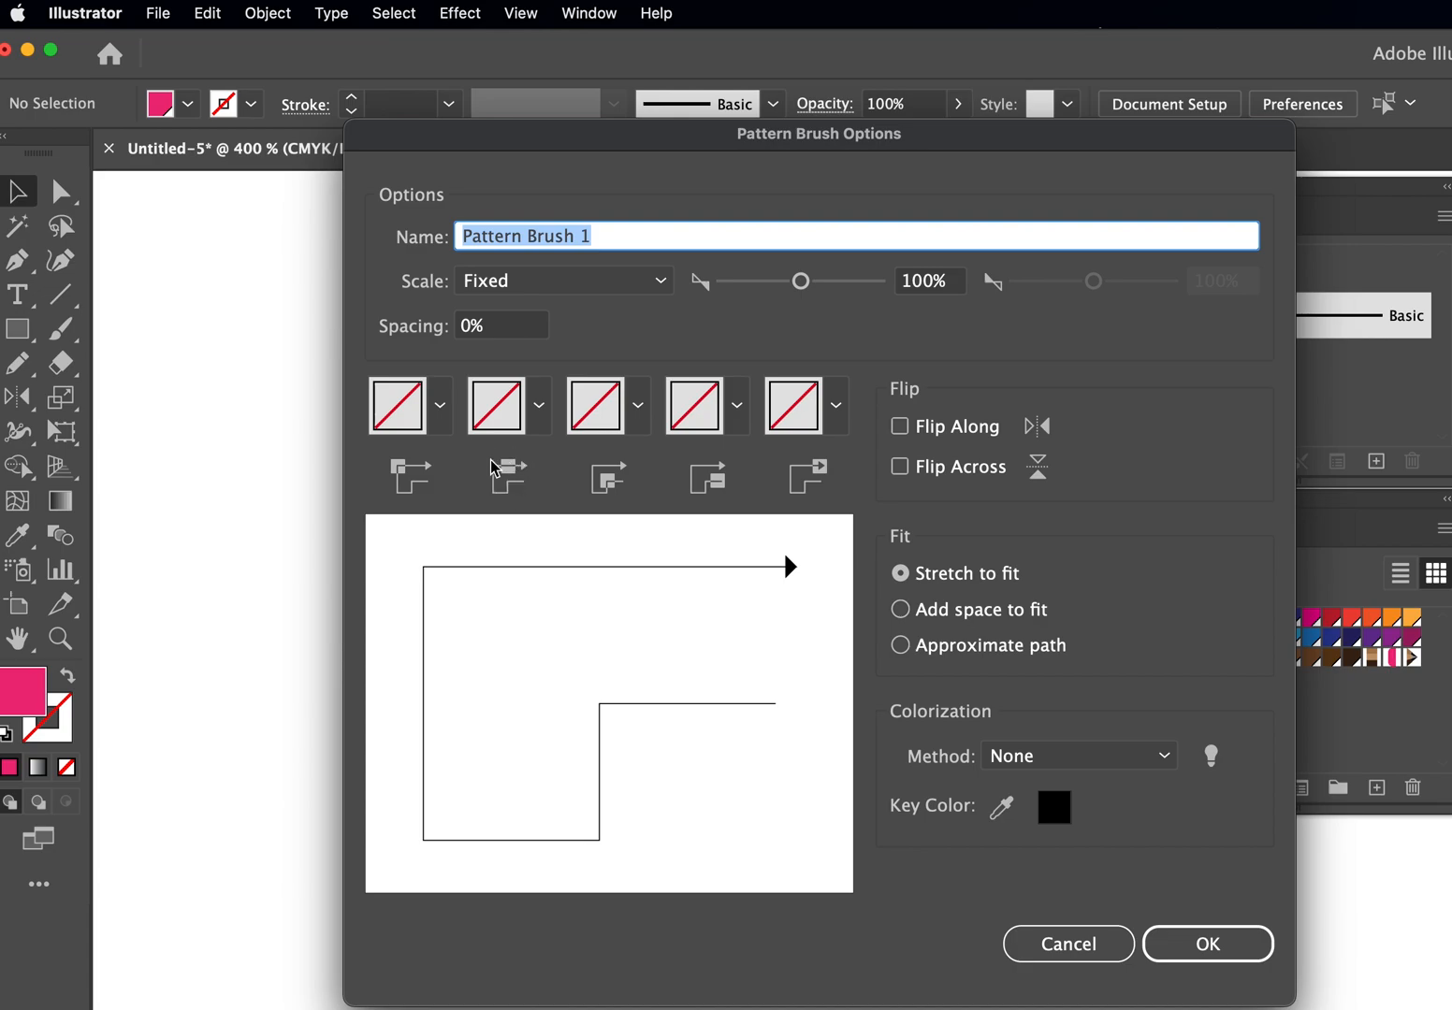
click(541, 408)
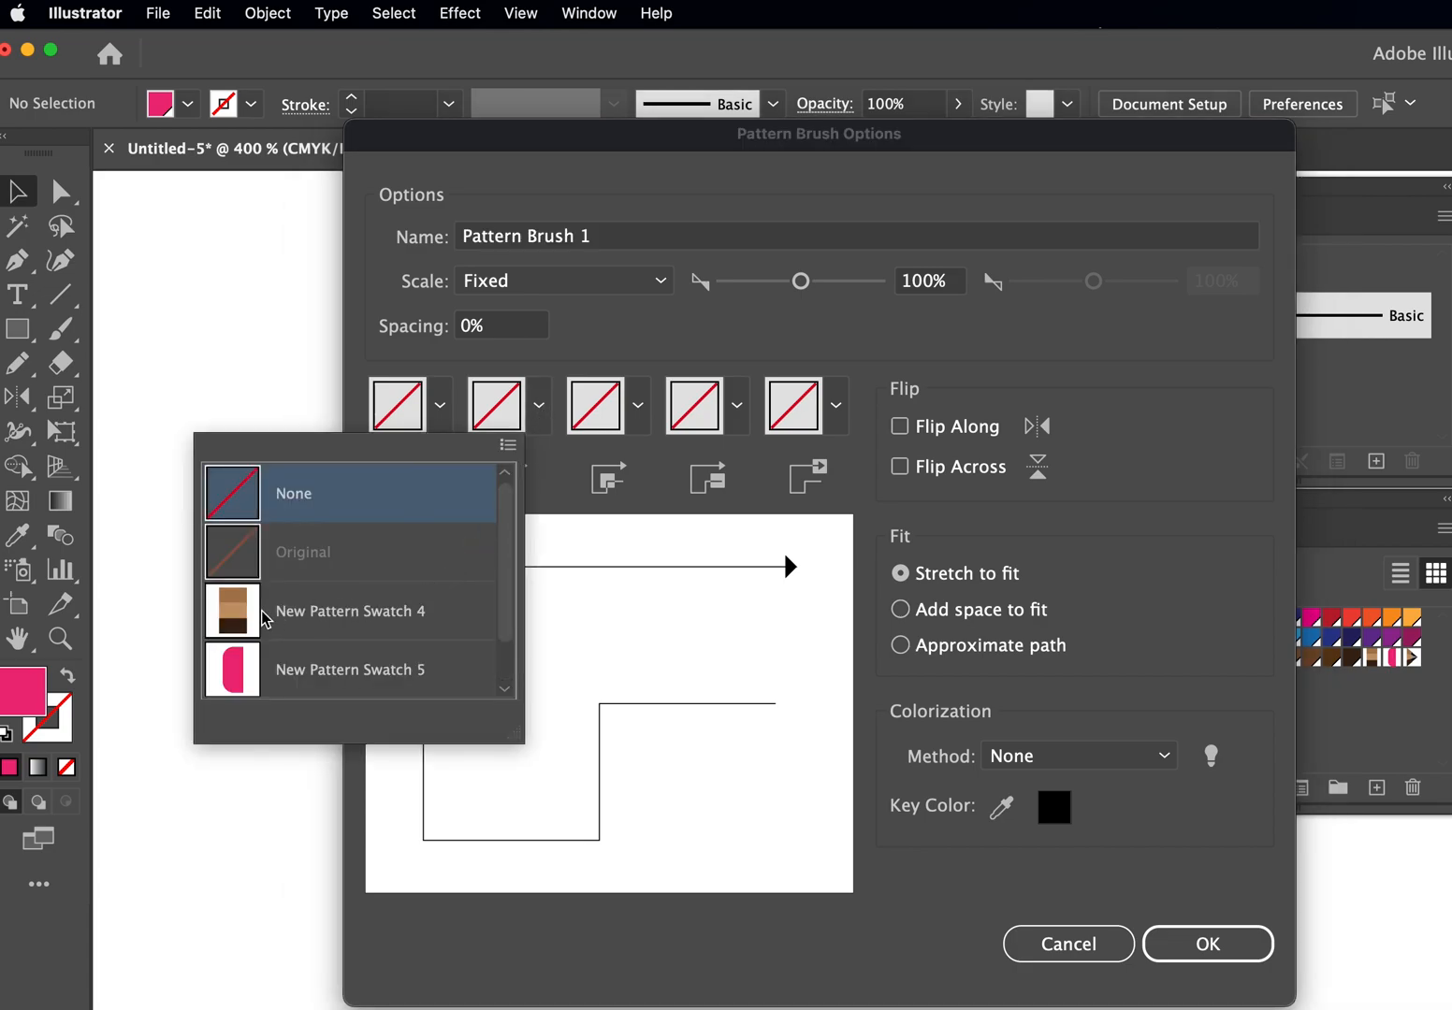
click(434, 610)
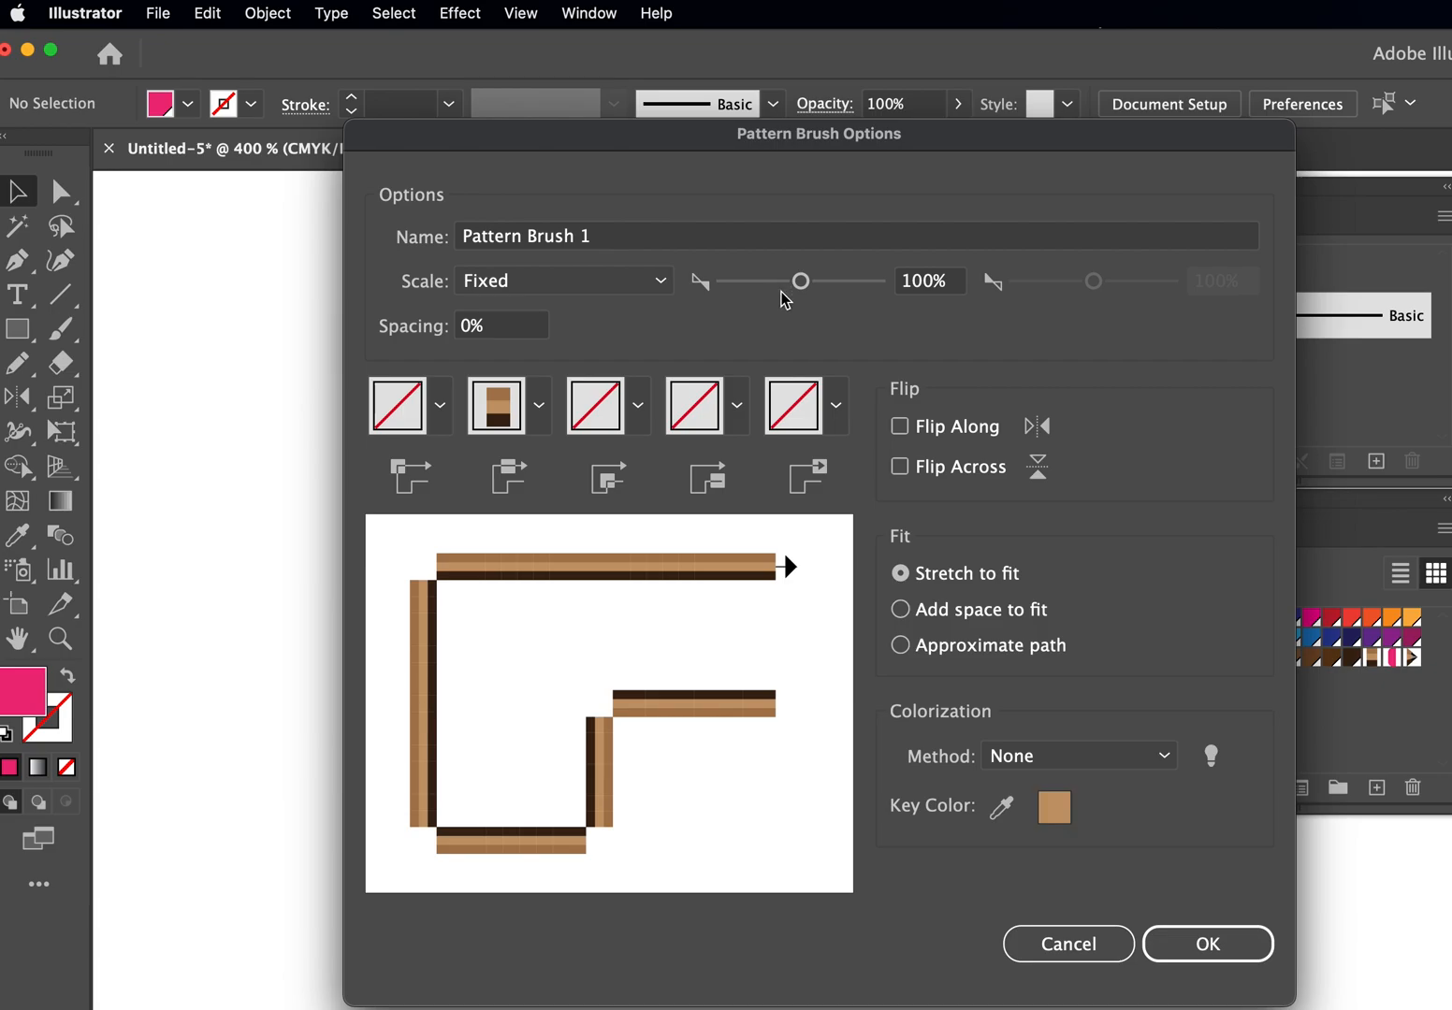
- Assign the pink eraser, New Pattern Swatch 5, as the start tile and the pencil tip, New Pattern Swatch 6, as the end tile
click(739, 407)
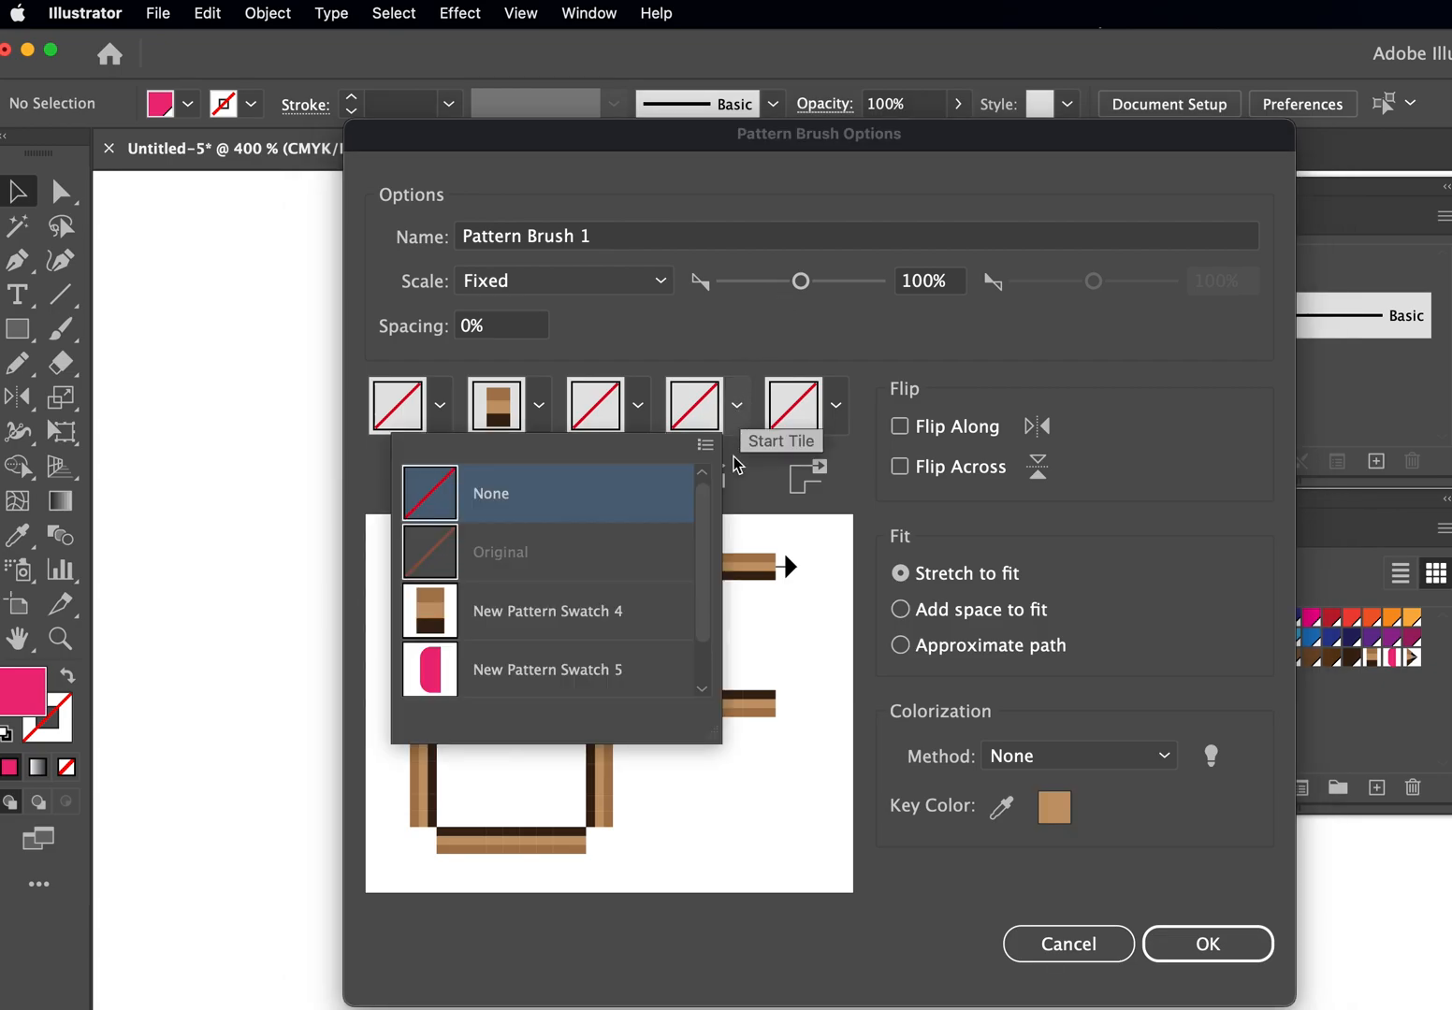
click(600, 670)
click(836, 406)
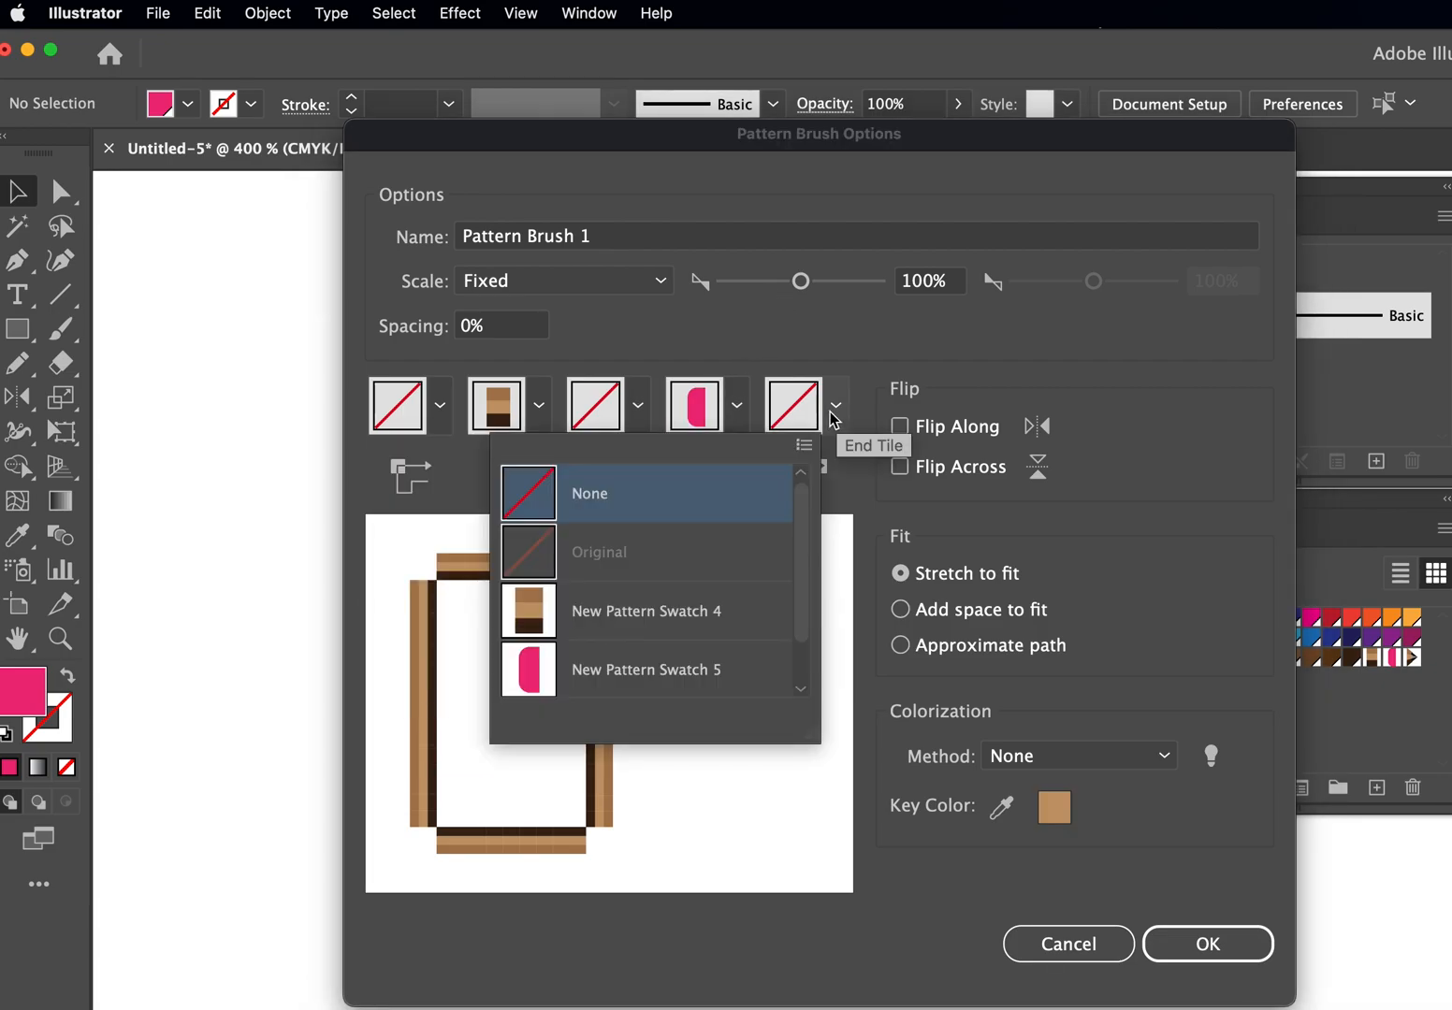
drag(804, 594, 797, 680)
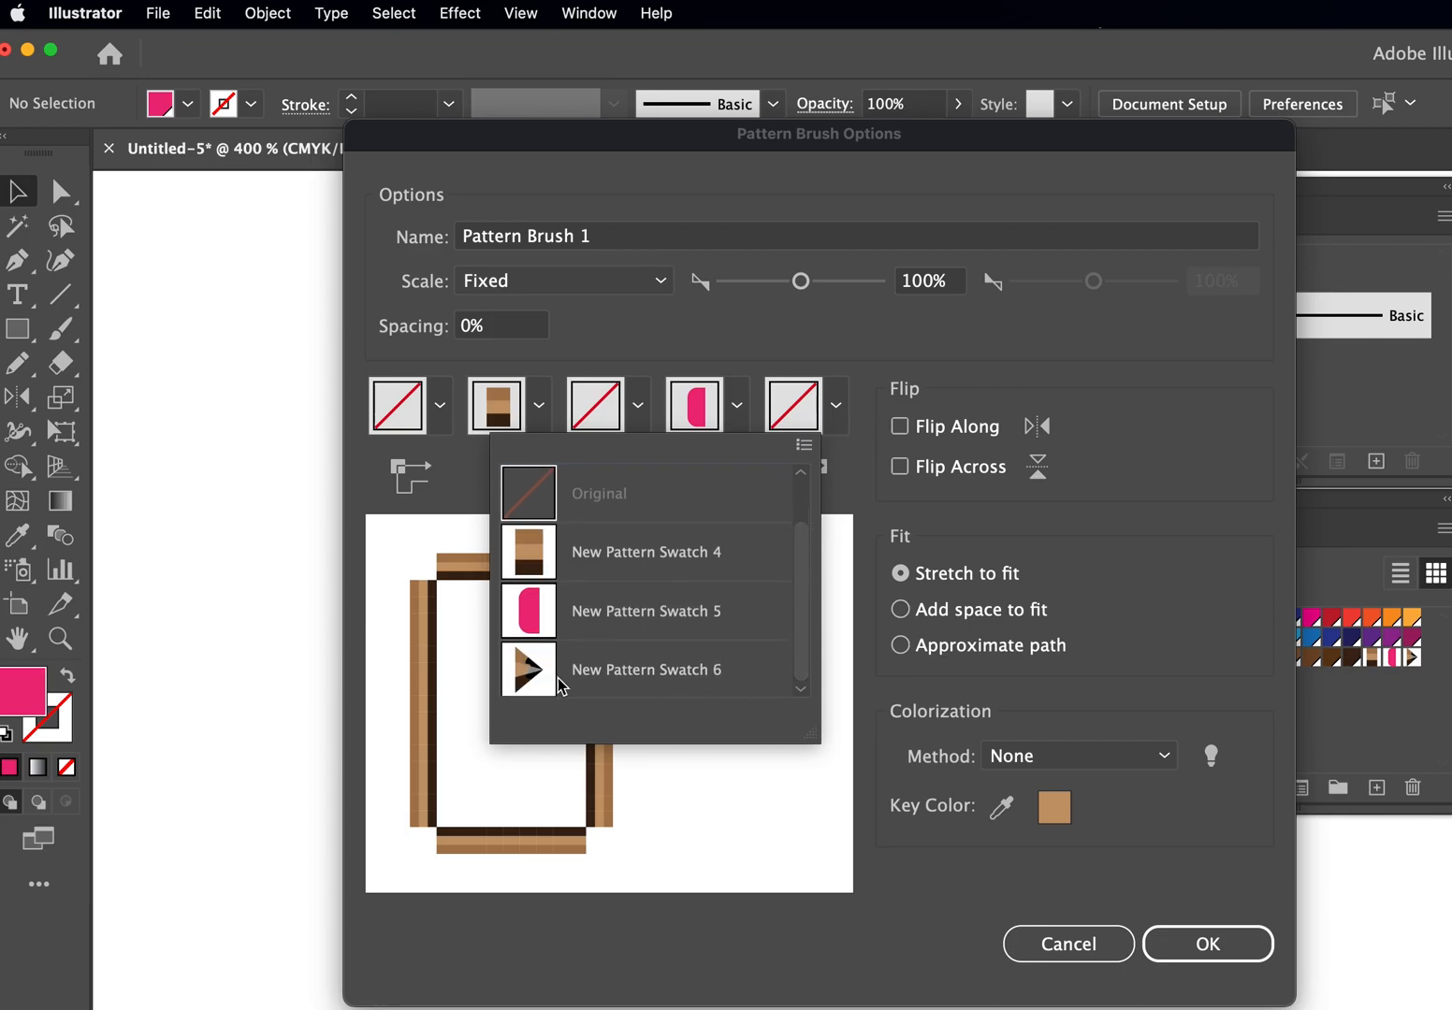
click(741, 670)
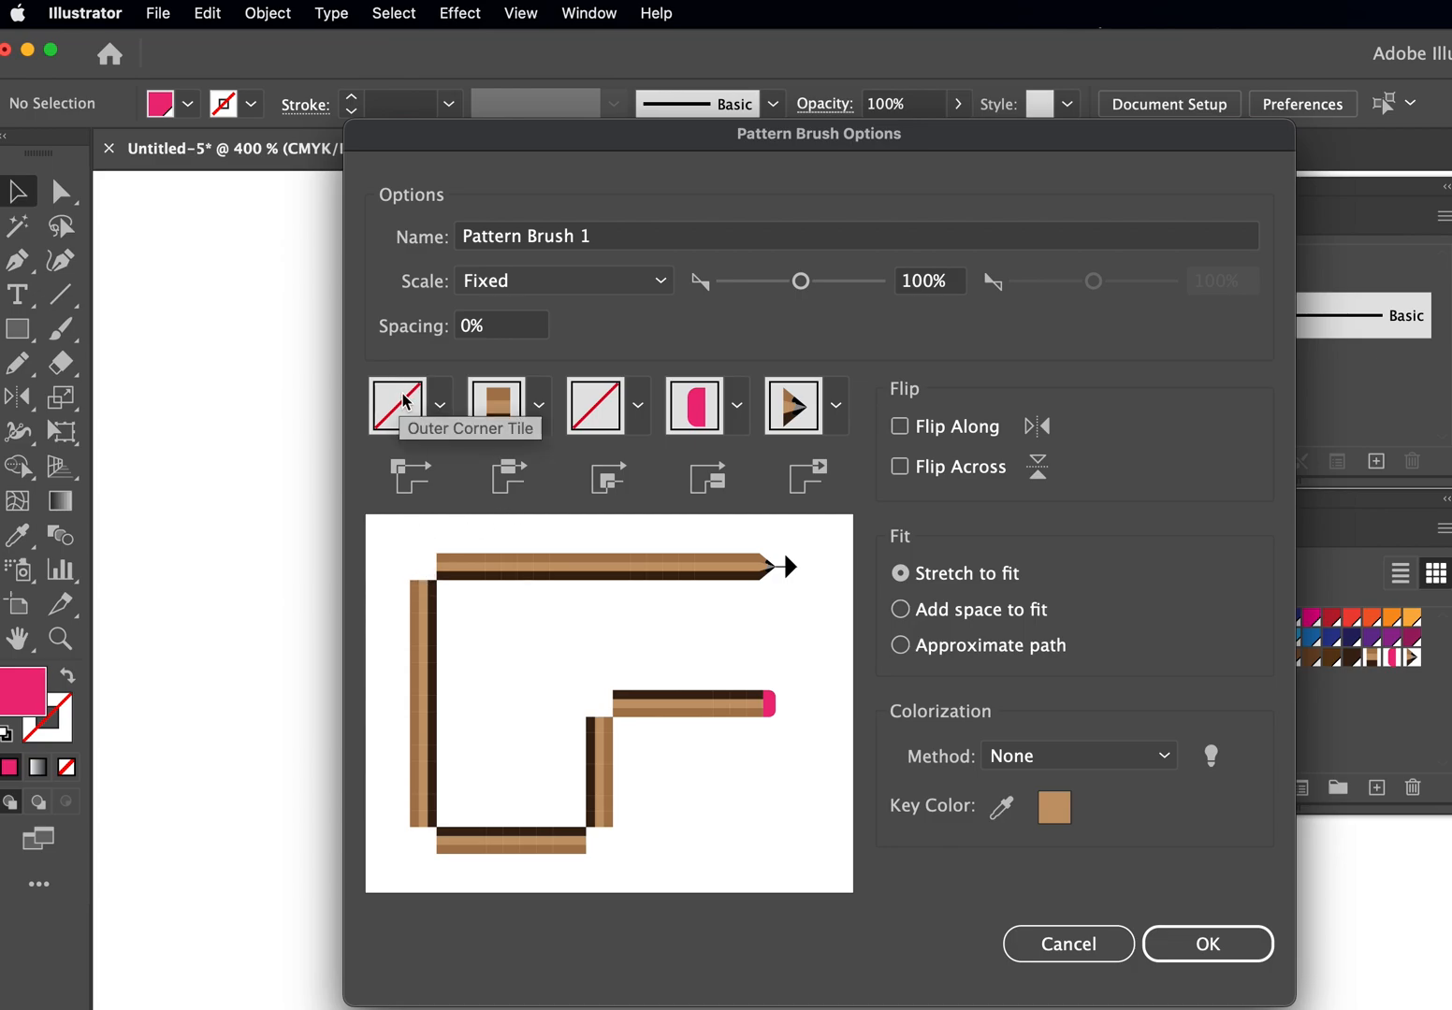
- Set the outer corner tile to Auto-Centered and confirm the pattern brush
click(438, 406)
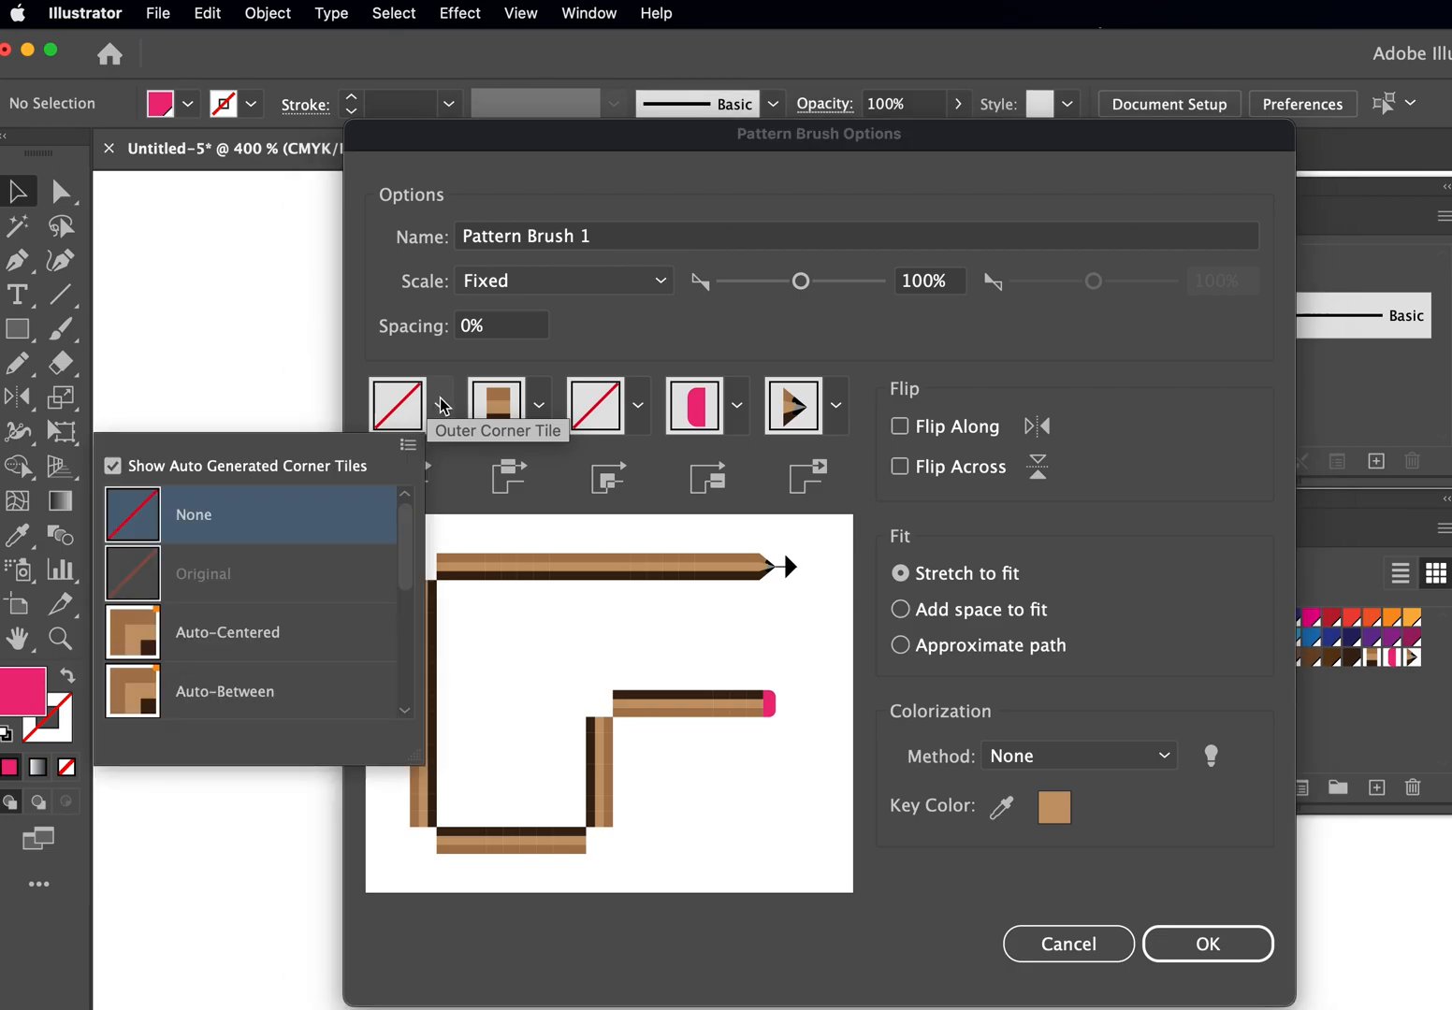
click(281, 643)
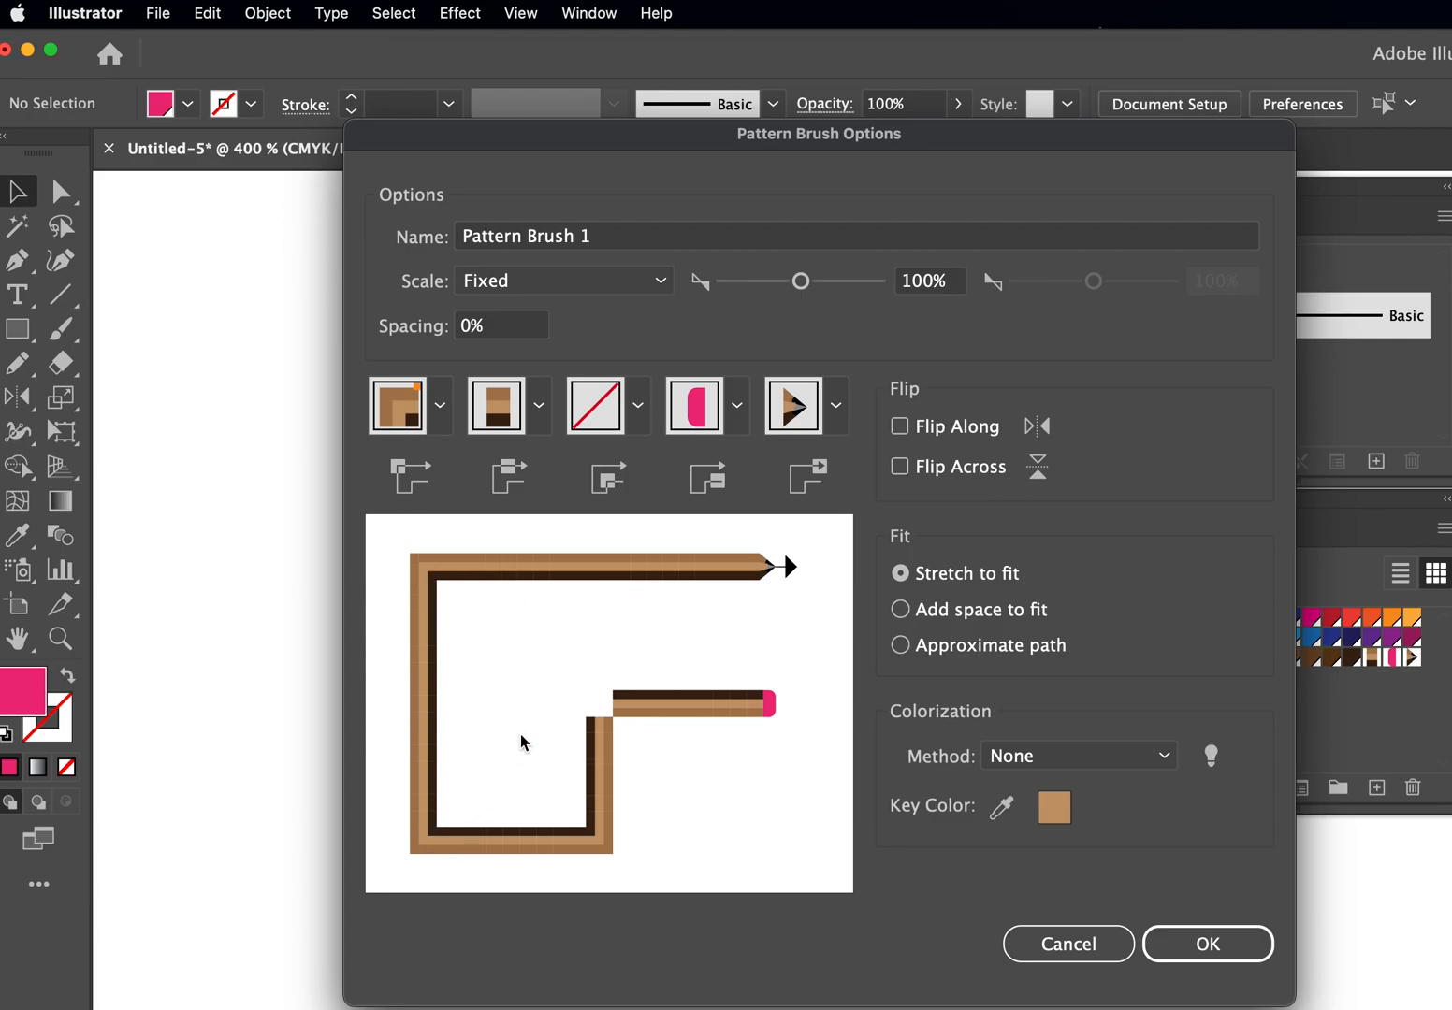
click(1205, 946)
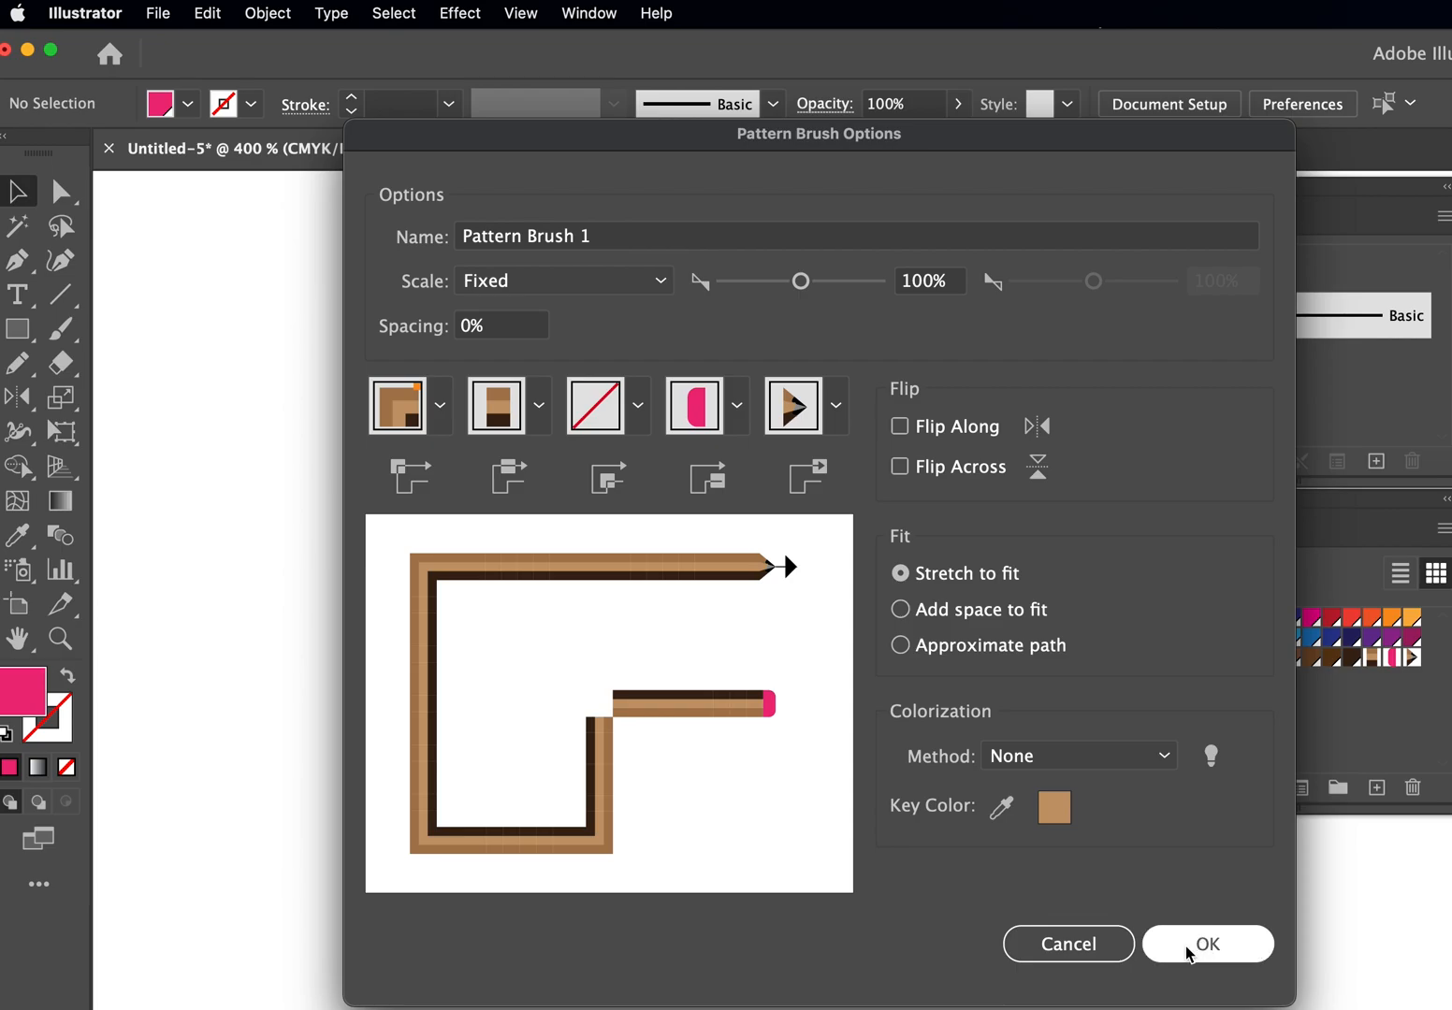
click(1188, 952)
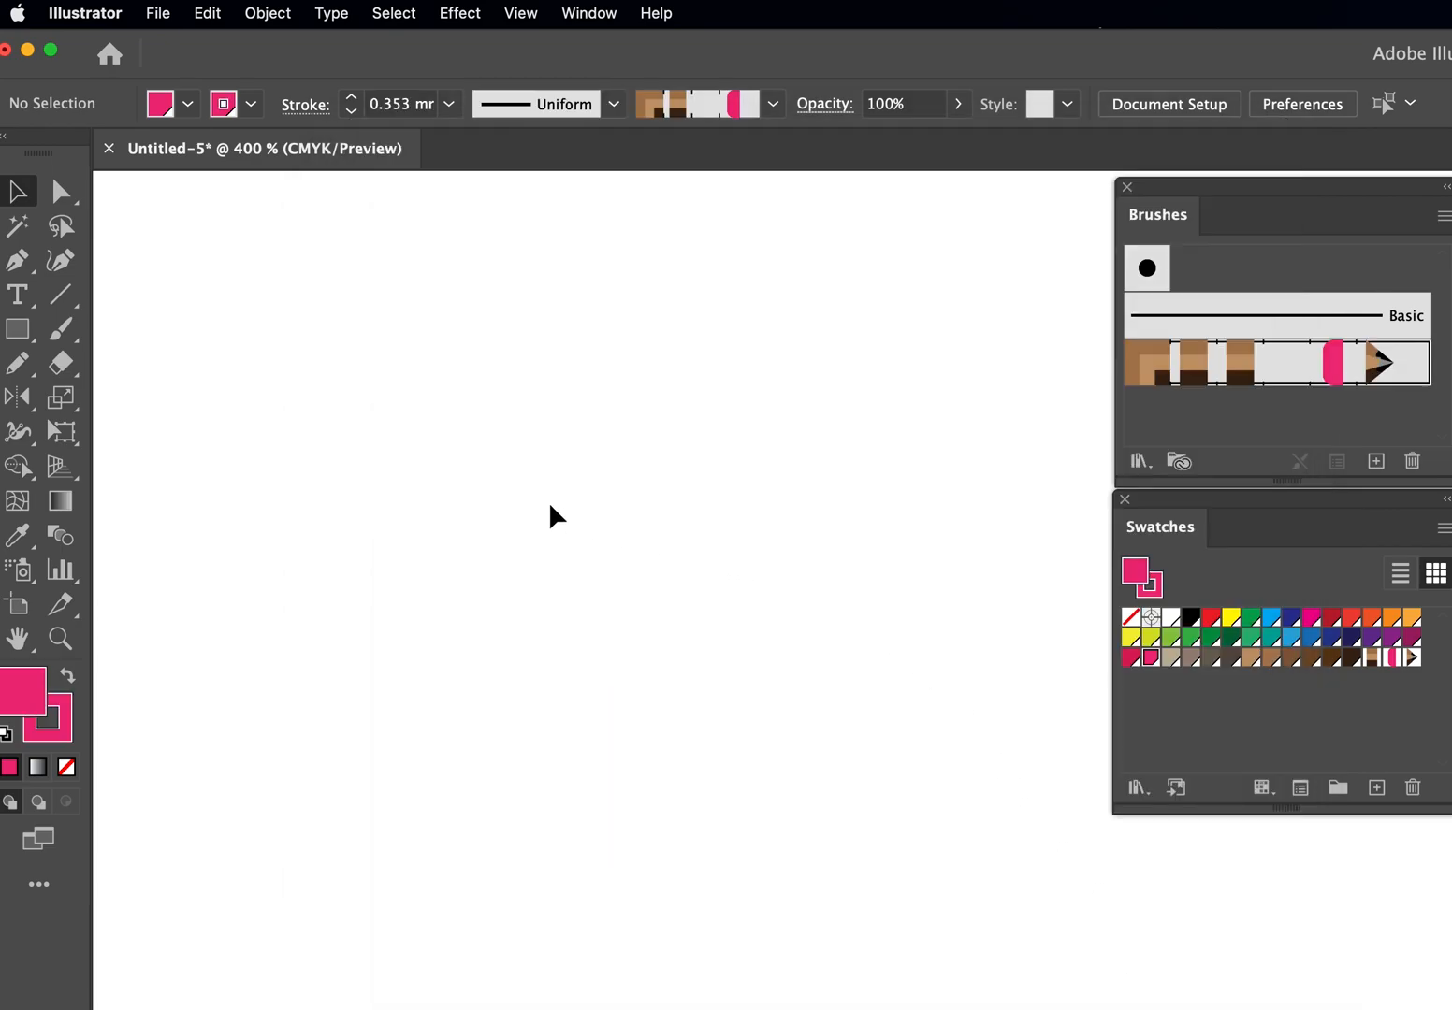
- Draw a rectangle about 17 by 20 mm and remove its bottom edge to leave an open three-sided path
click(19, 334)
drag(450, 302, 784, 710)
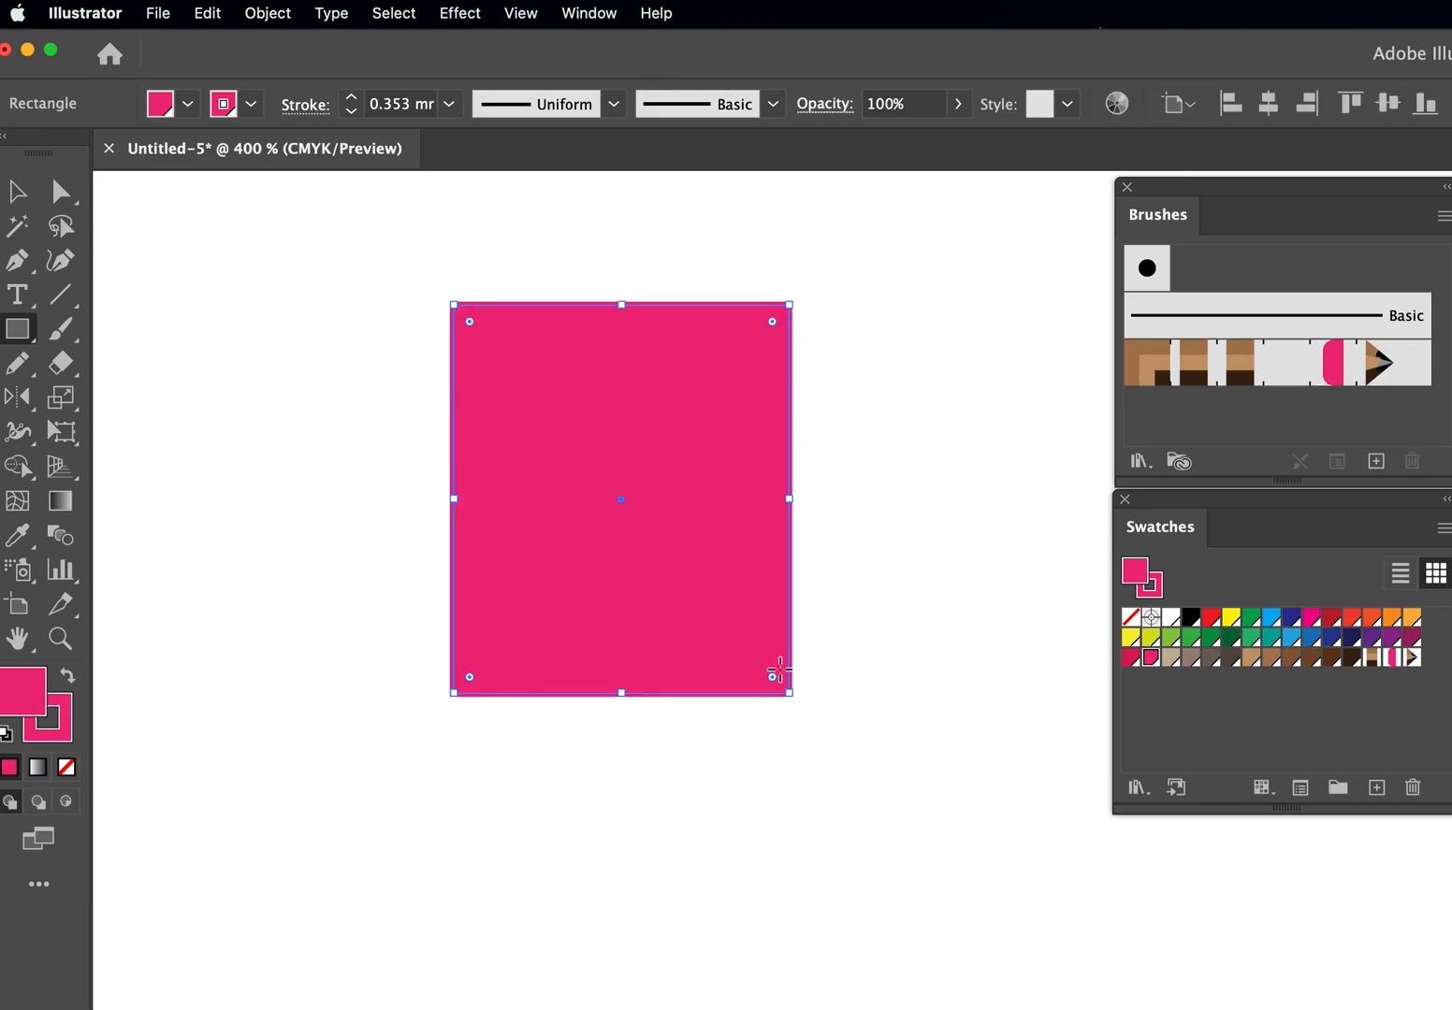
key(a)
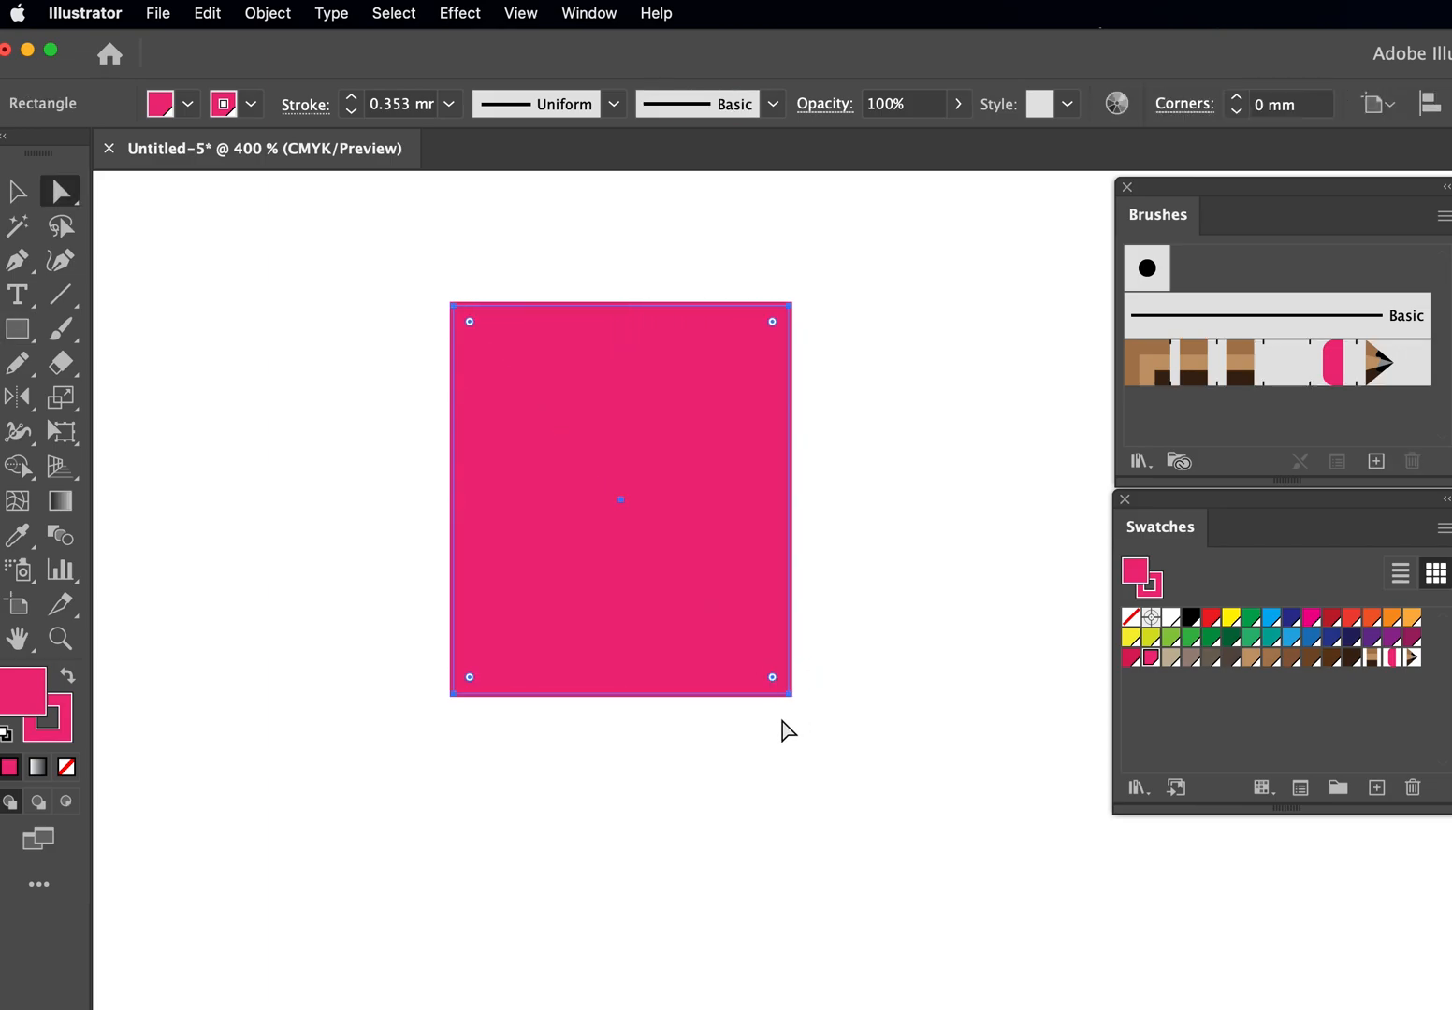
drag(561, 753, 658, 669)
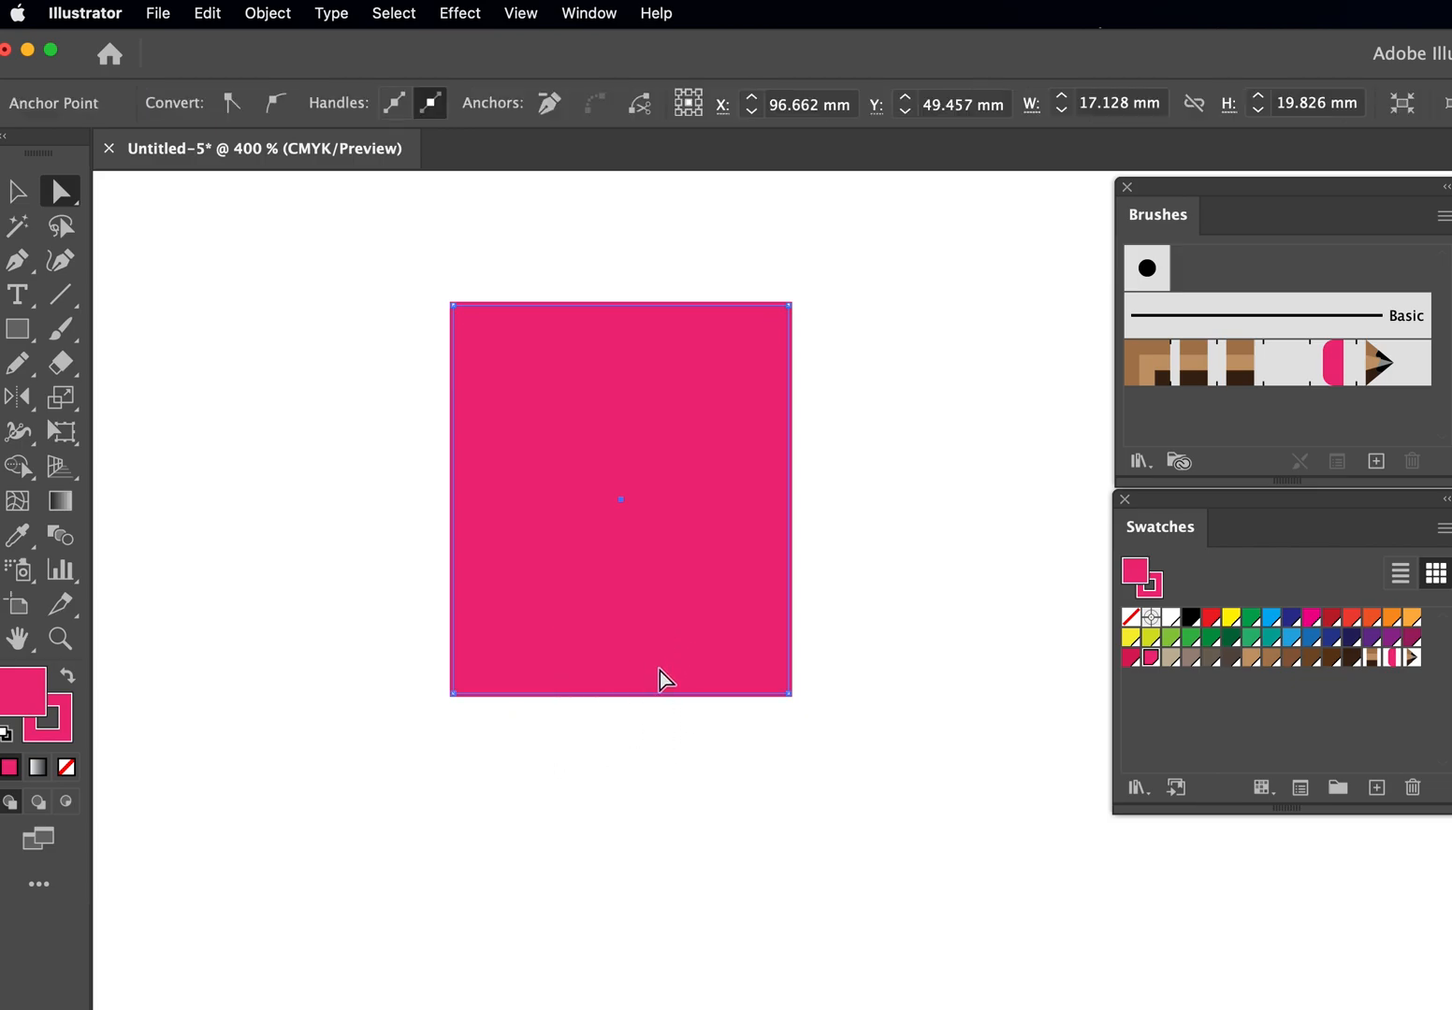
- Set the open path's fill to None, apply the pencil pattern brush to its stroke and deselect it
click(187, 103)
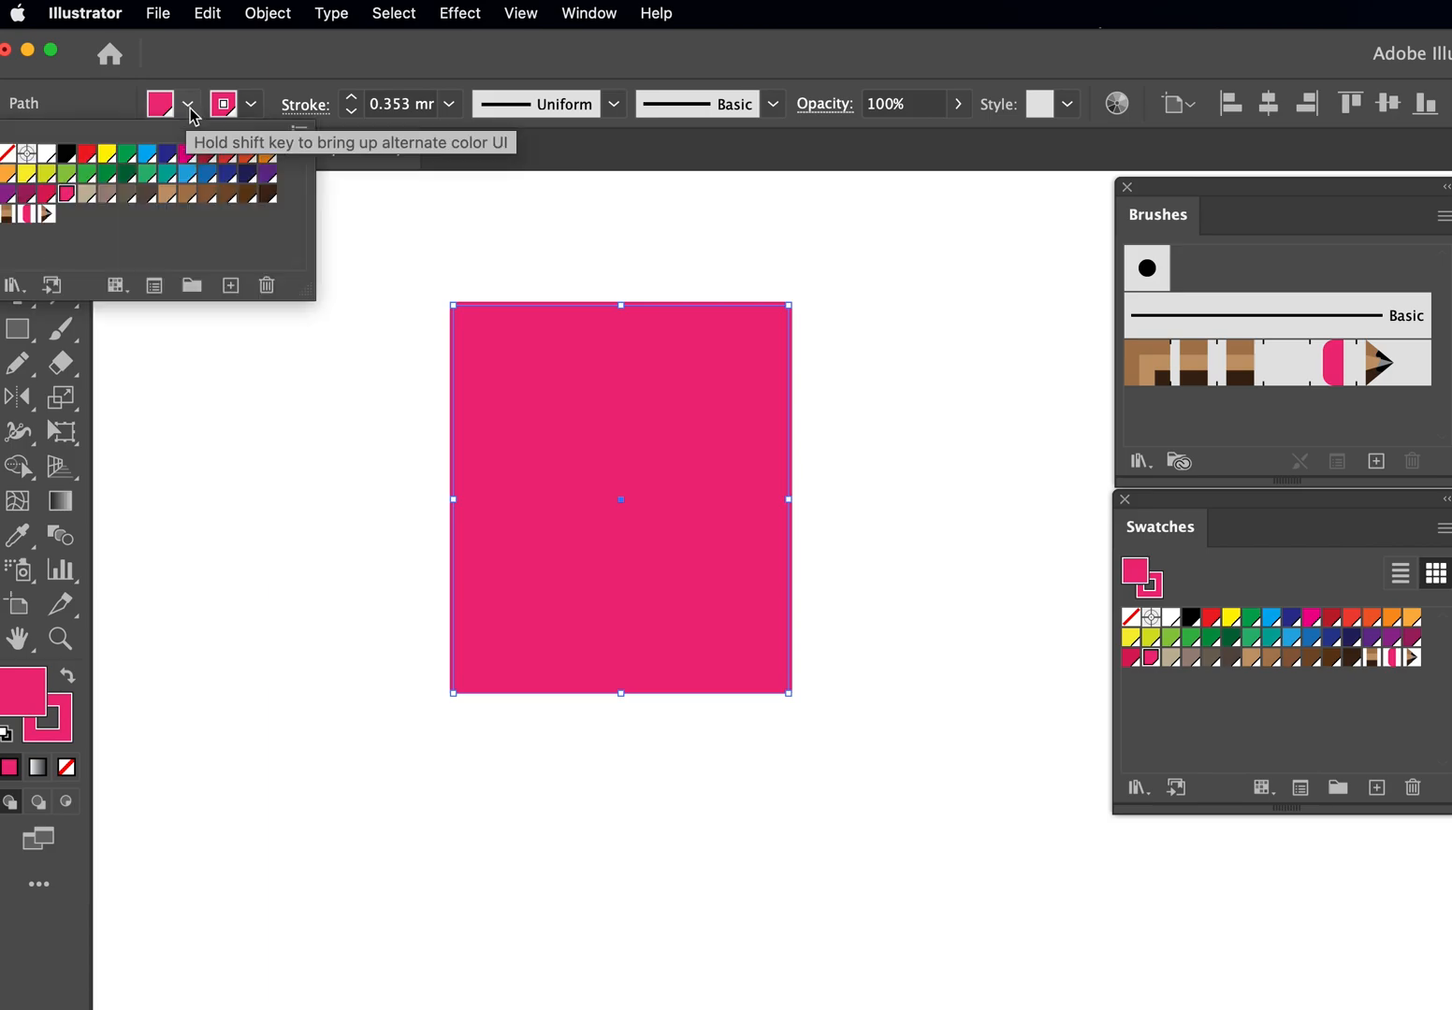
click(7, 155)
click(838, 250)
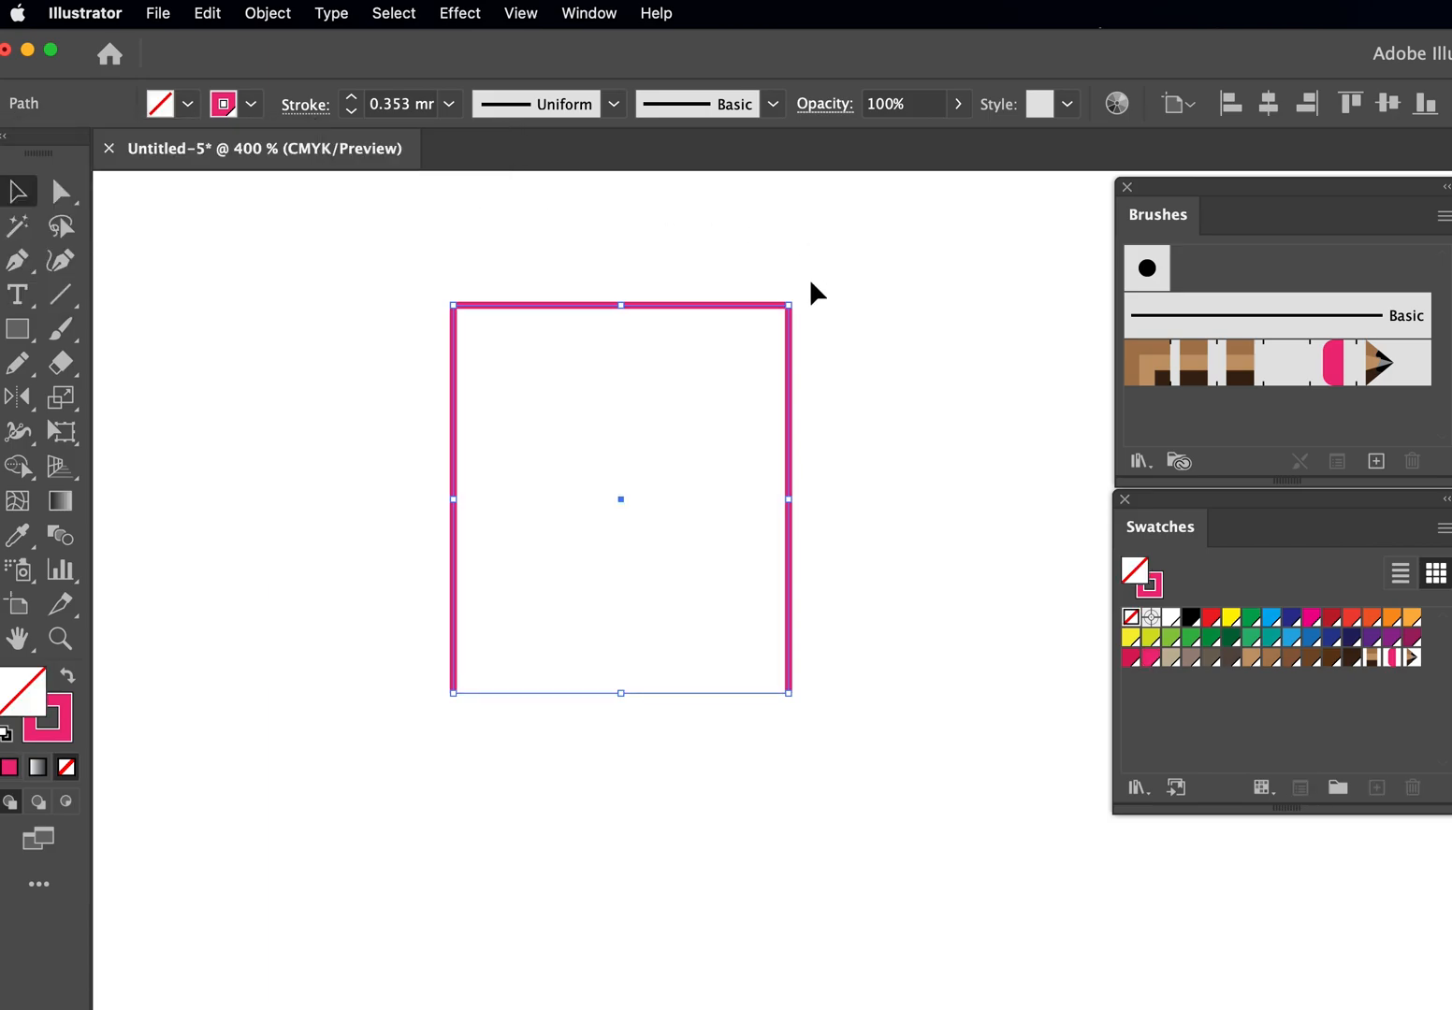
click(1261, 363)
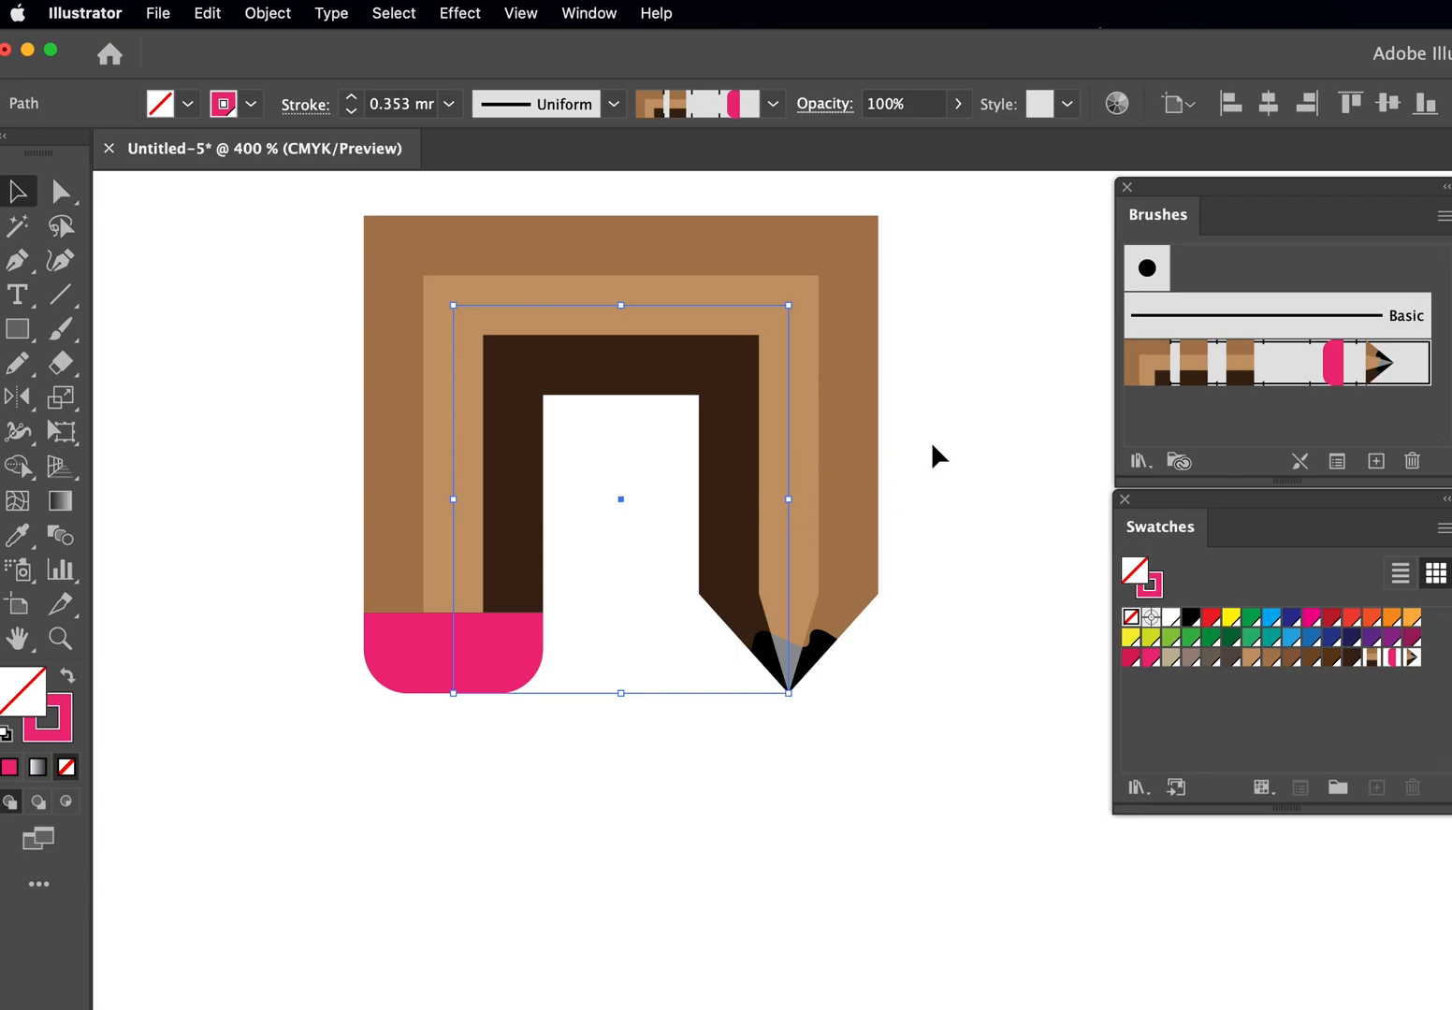
click(934, 445)
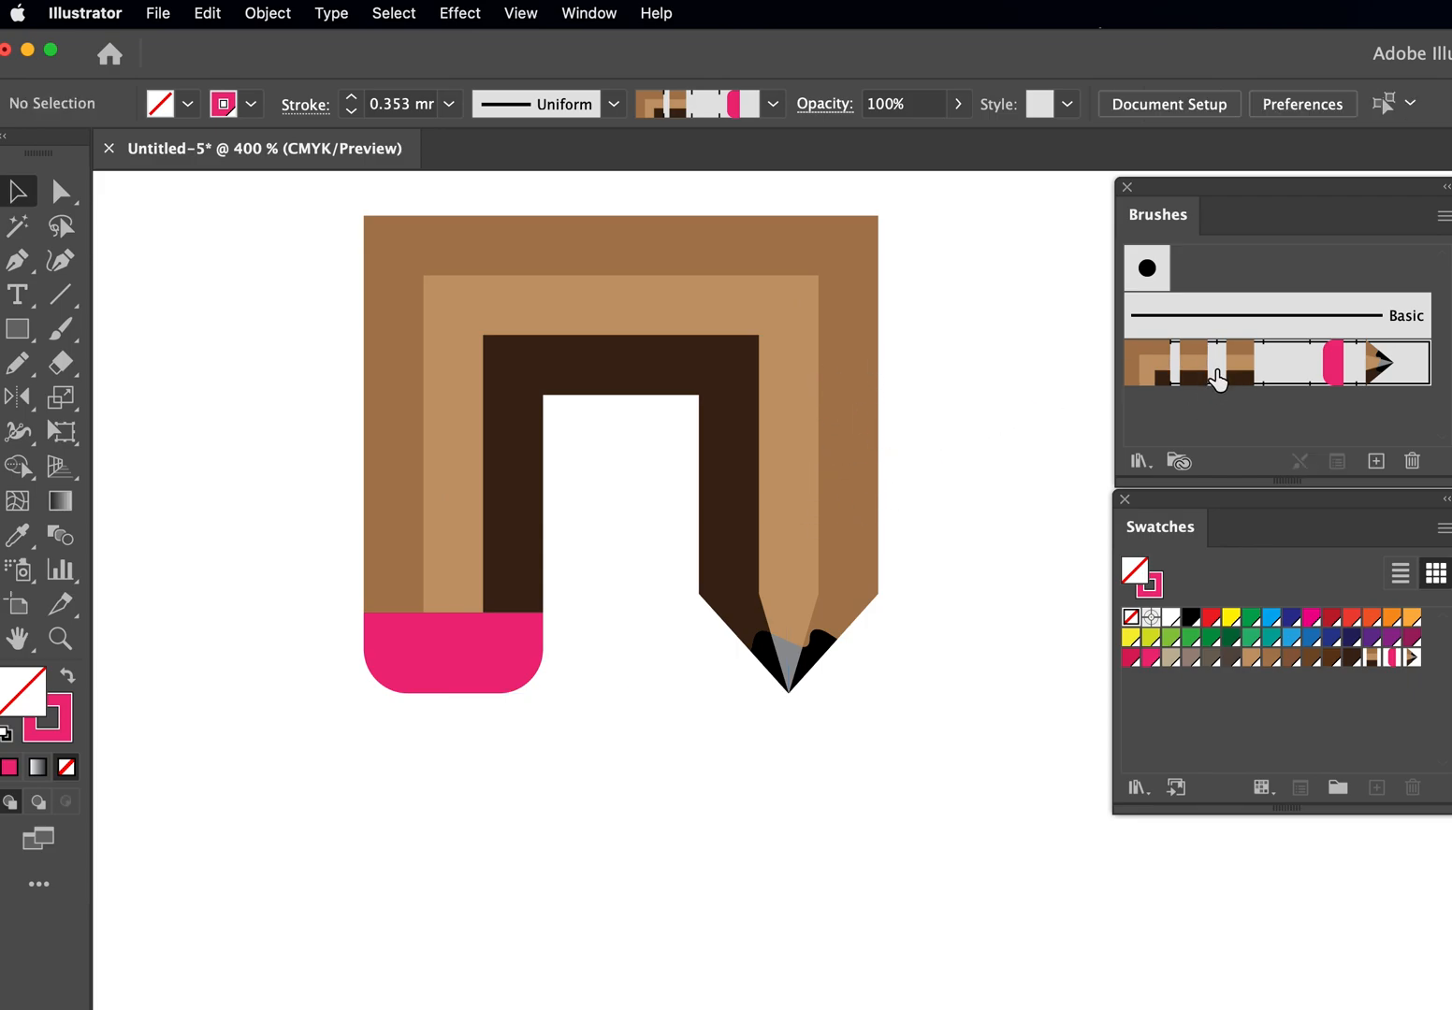
- Set the scale of Pattern Brush 1 to 50% and apply the change to existing strokes, refreshing the canvas display
double_click(1217, 379)
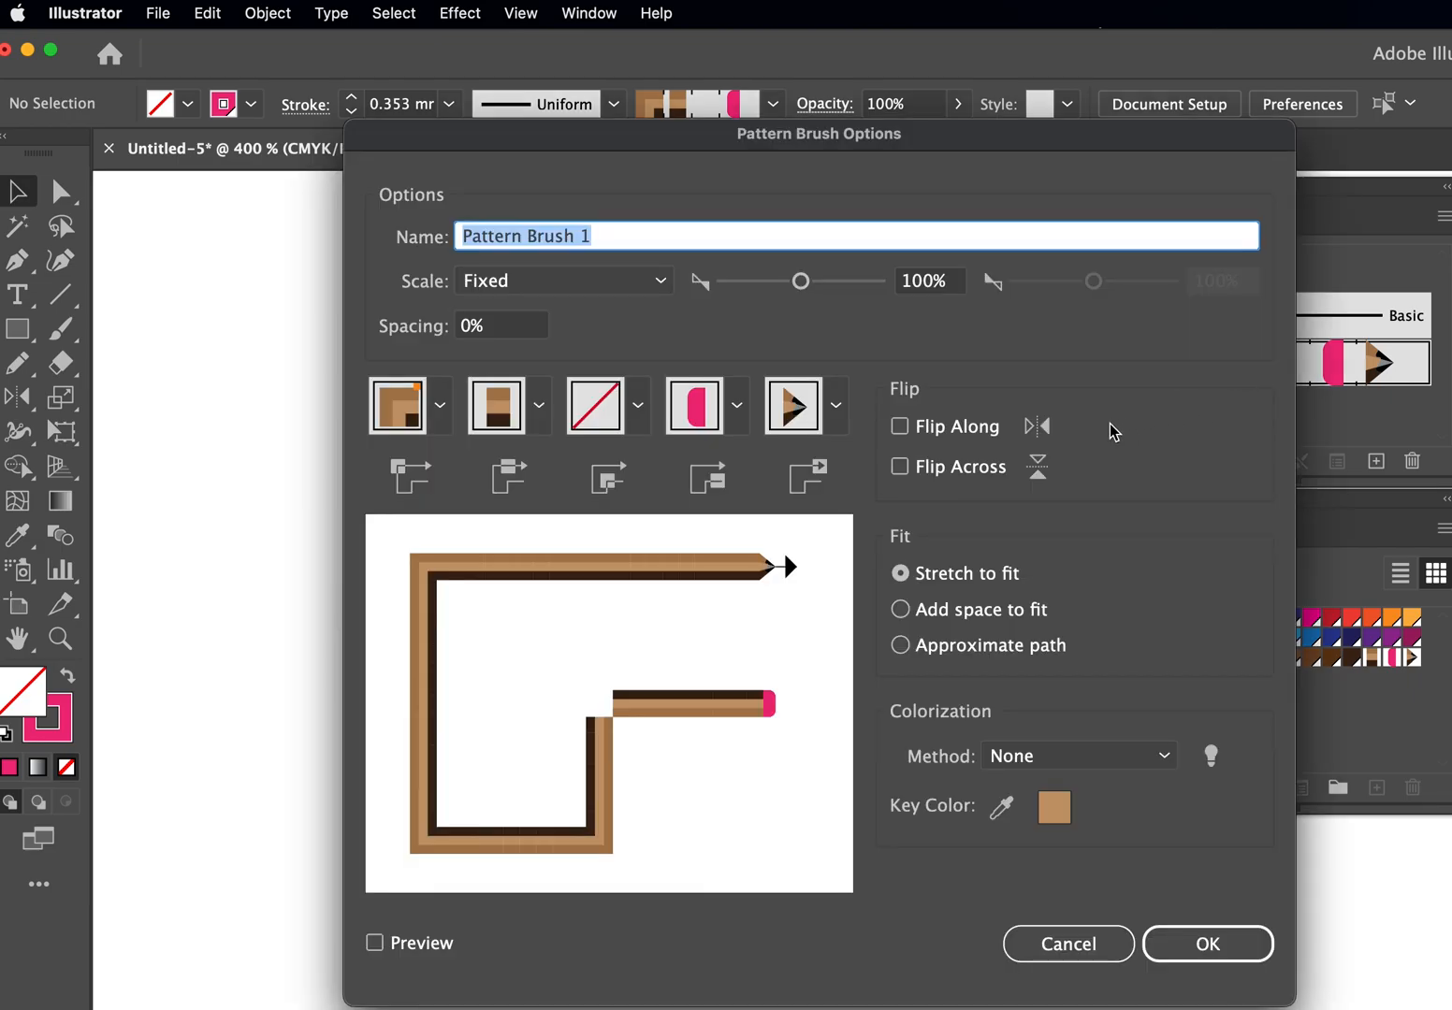
click(935, 282)
text(50)
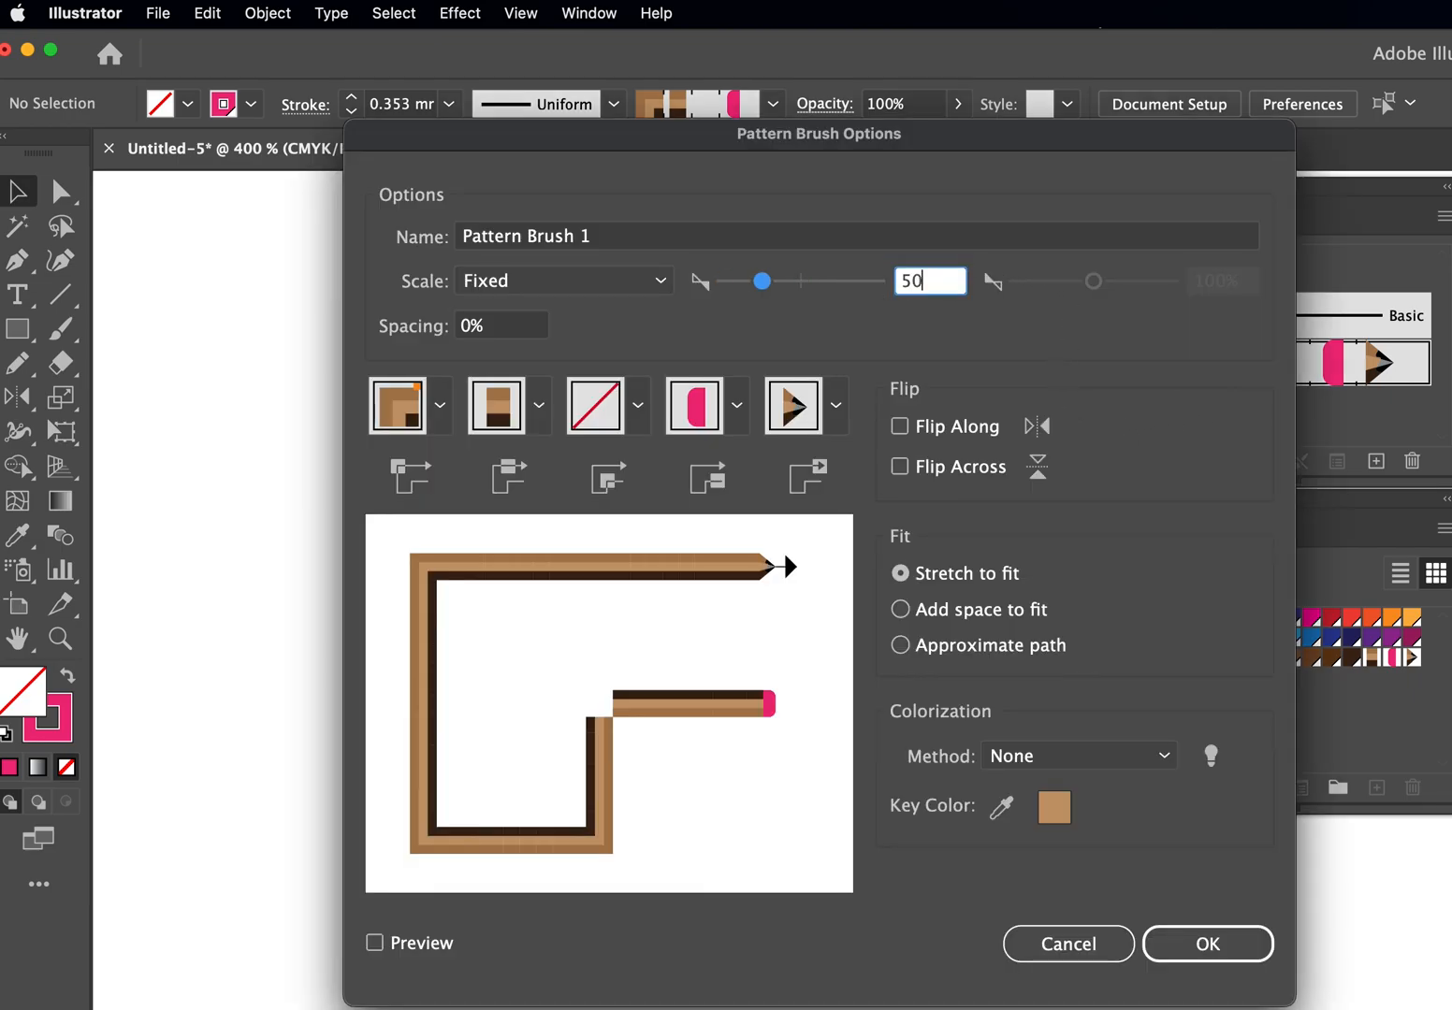
click(1226, 941)
mouse_move(1364, 784)
mouse_down()
mouse_move(800, 773)
mouse_move(762, 736)
mouse_up()
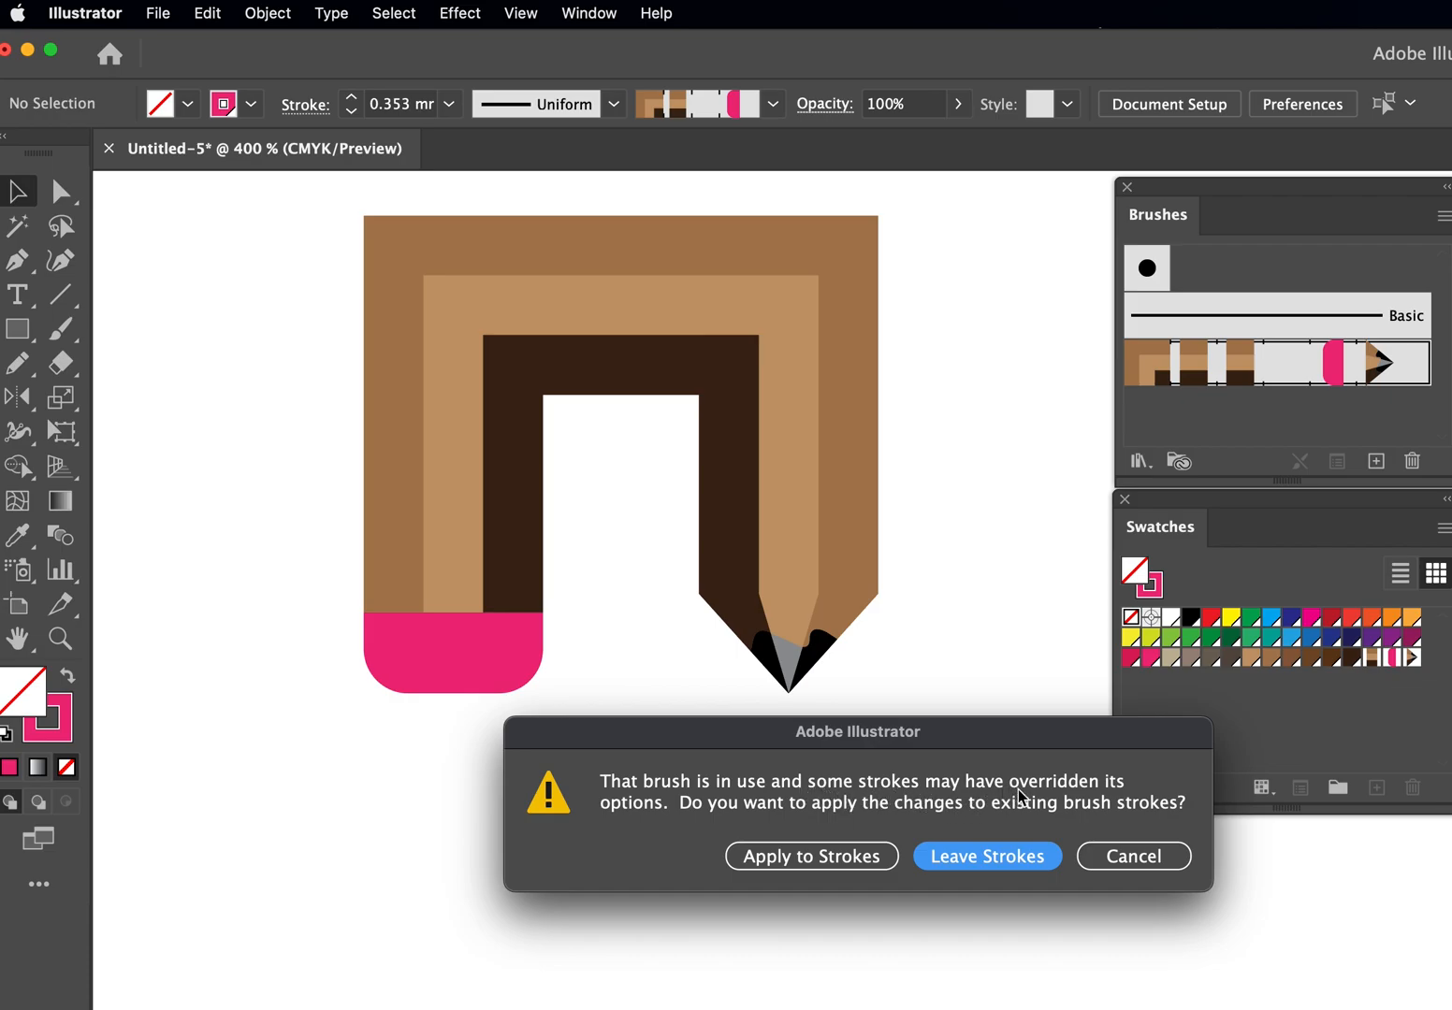
click(820, 858)
click(820, 858)
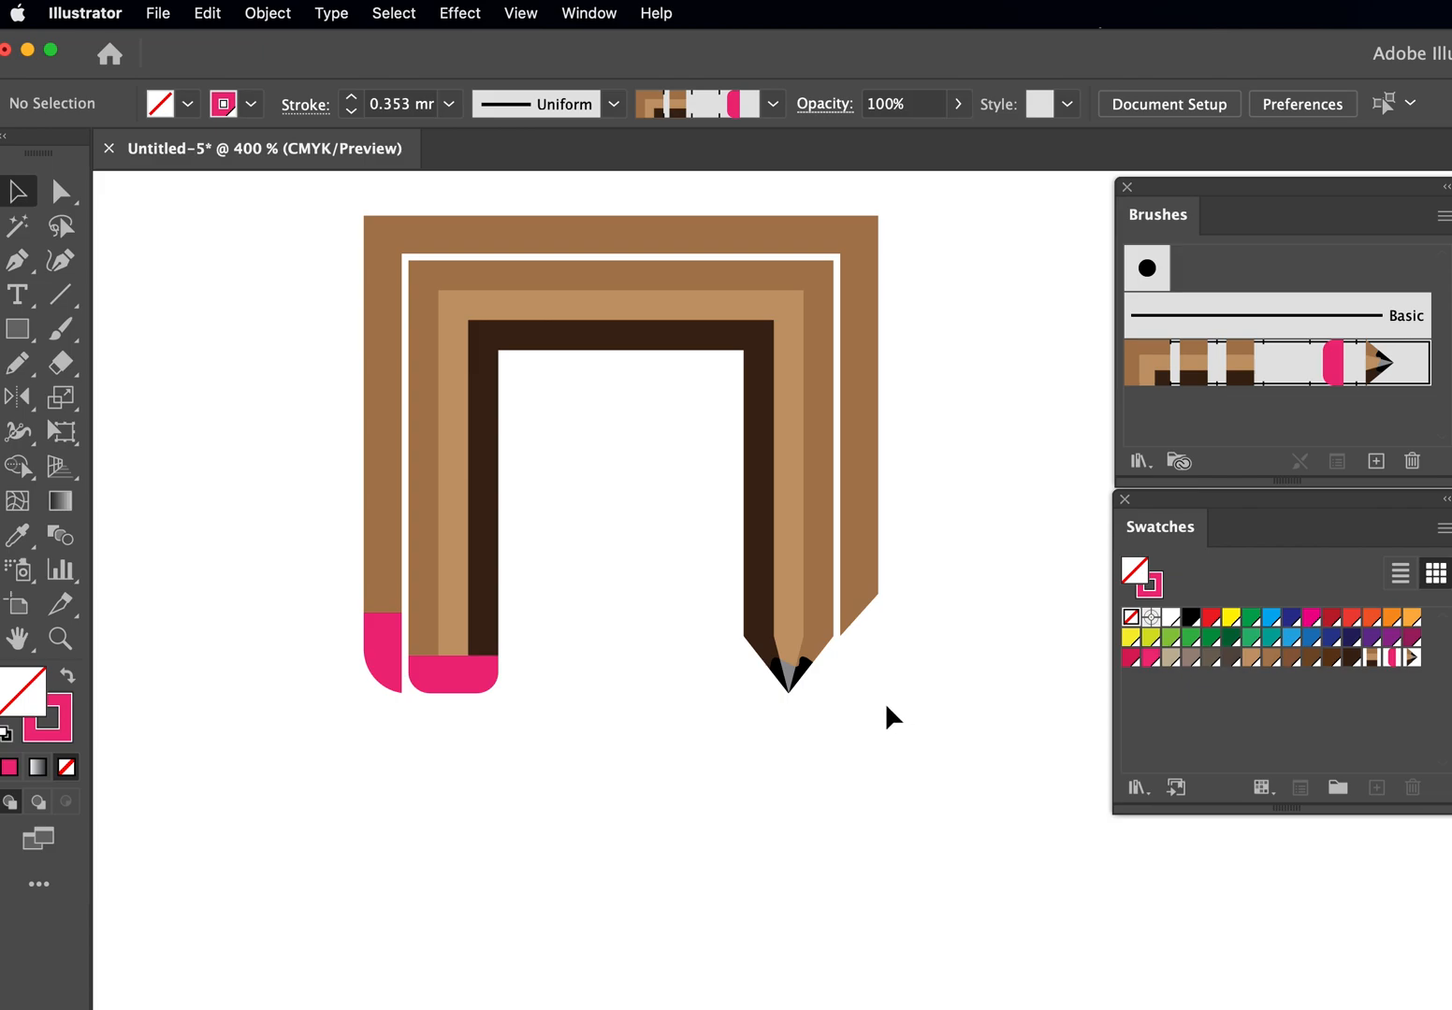
key(super+y)
key(super+y)
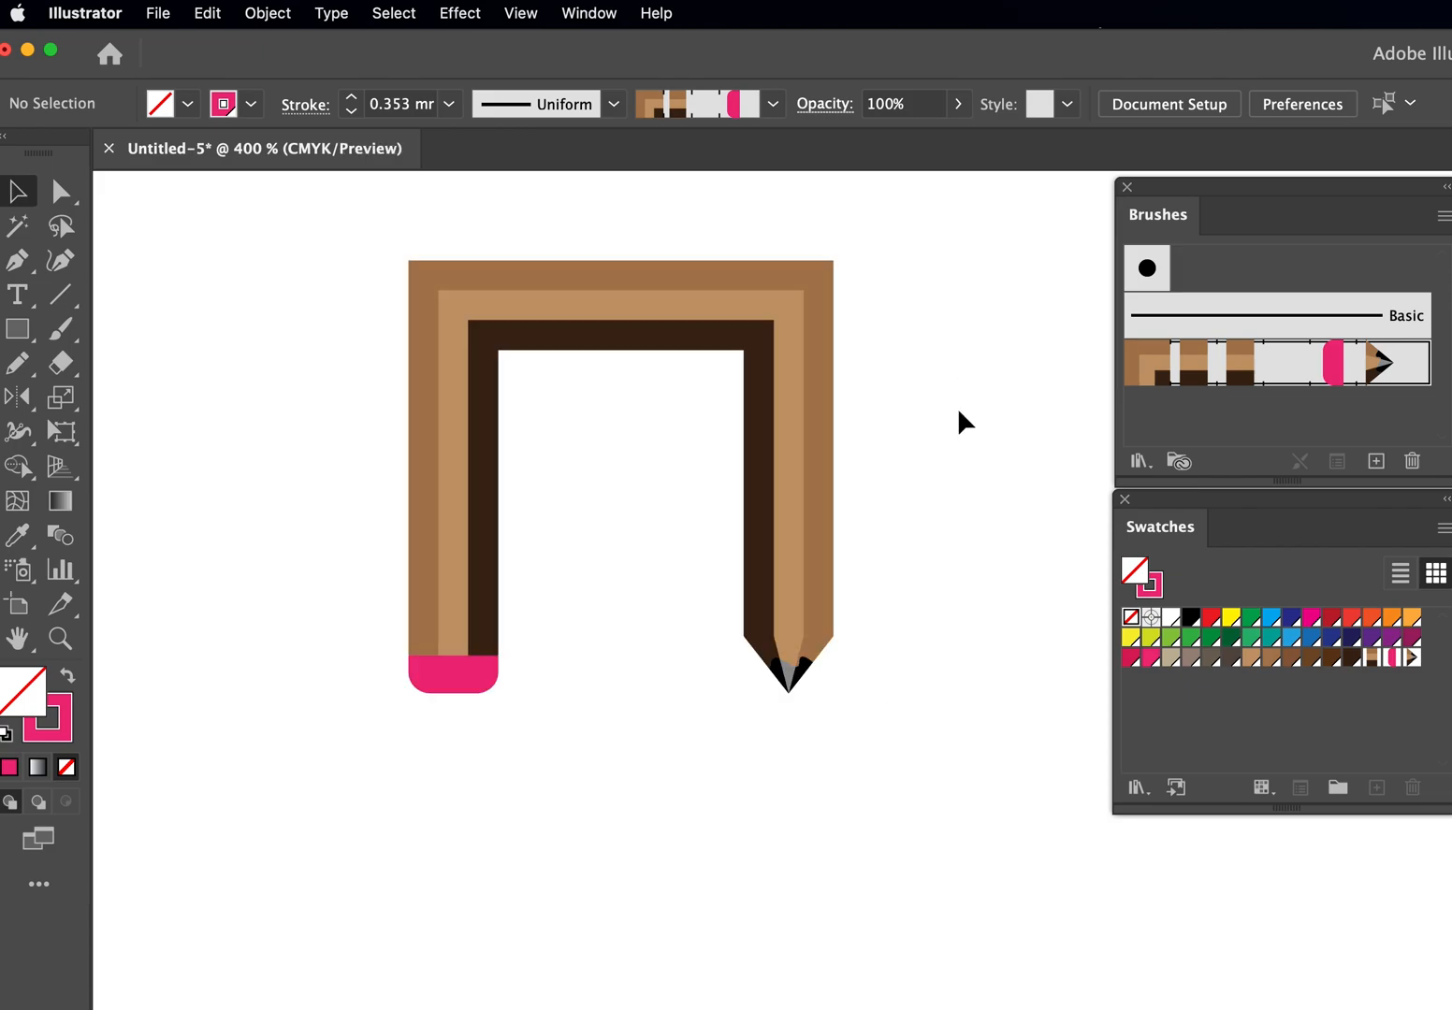
- Round both upper corners of the three-sided pencil path so the pencil bends in a smooth arch
drag(967, 215, 698, 477)
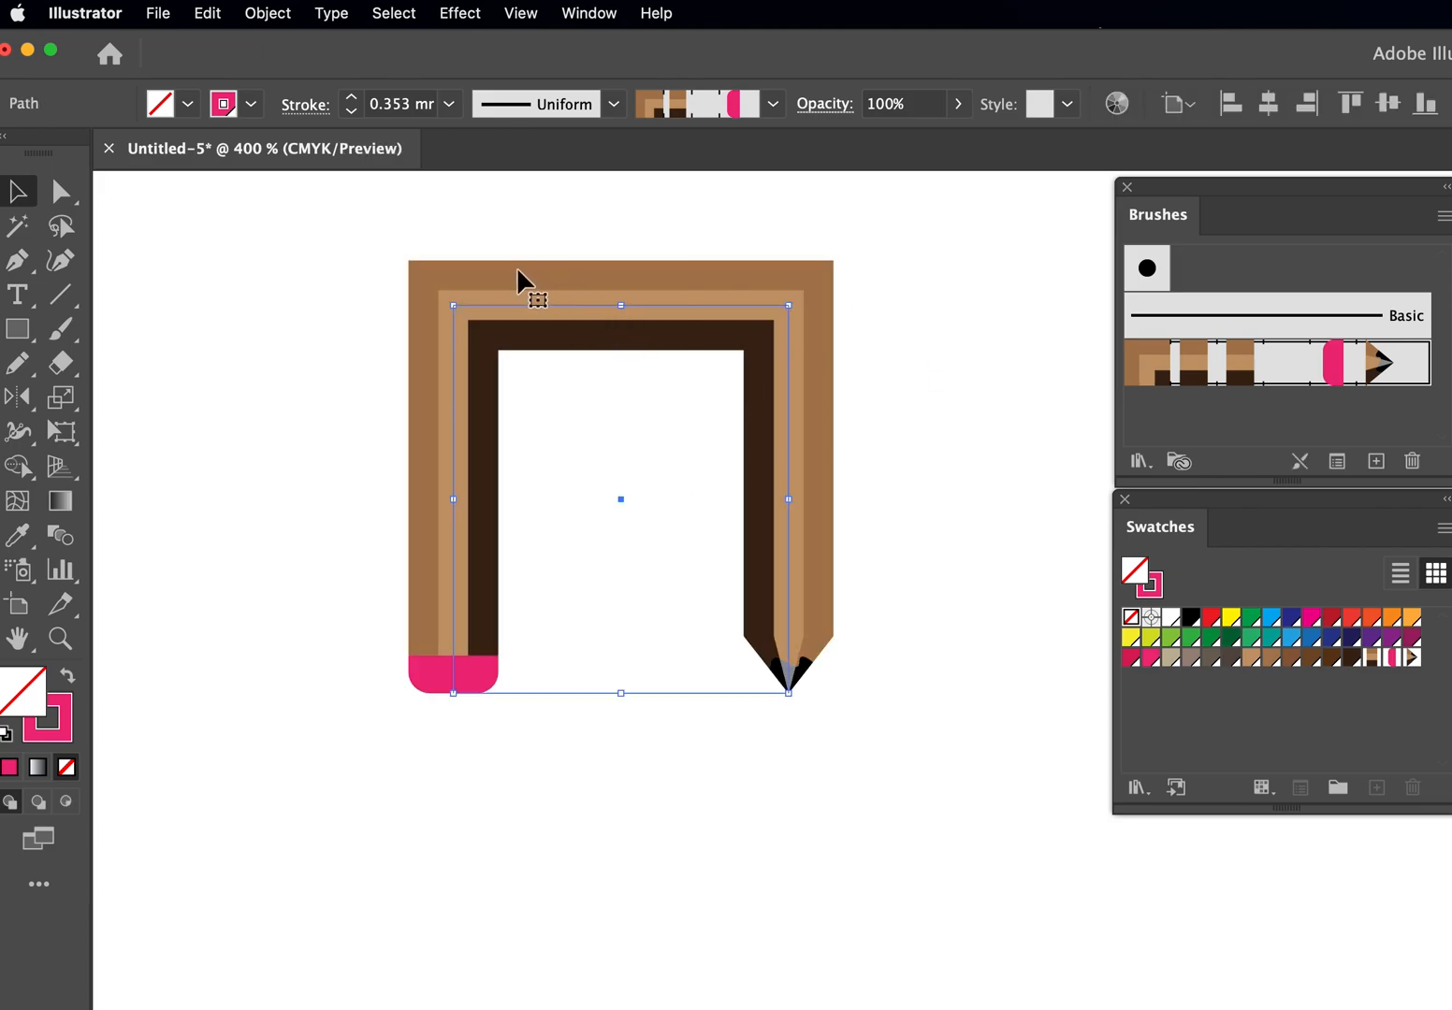
key(a)
drag(395, 231, 542, 449)
drag(875, 240, 726, 399)
drag(768, 328, 690, 421)
click(890, 304)
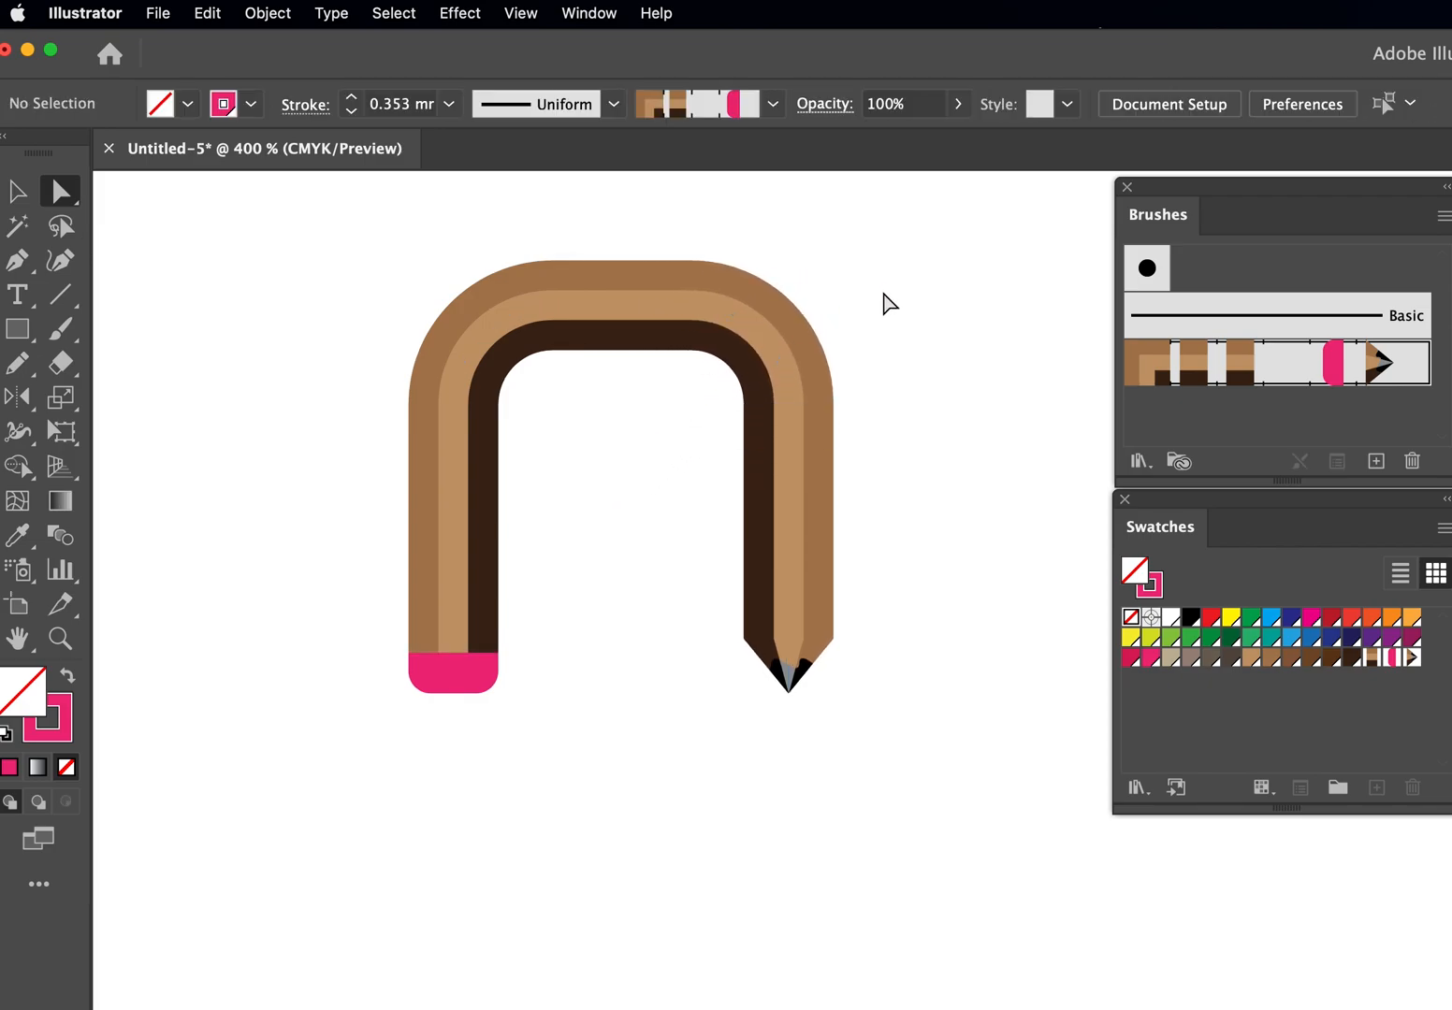
- Delete the arched pencil path from the canvas
key(v)
drag(893, 271, 617, 571)
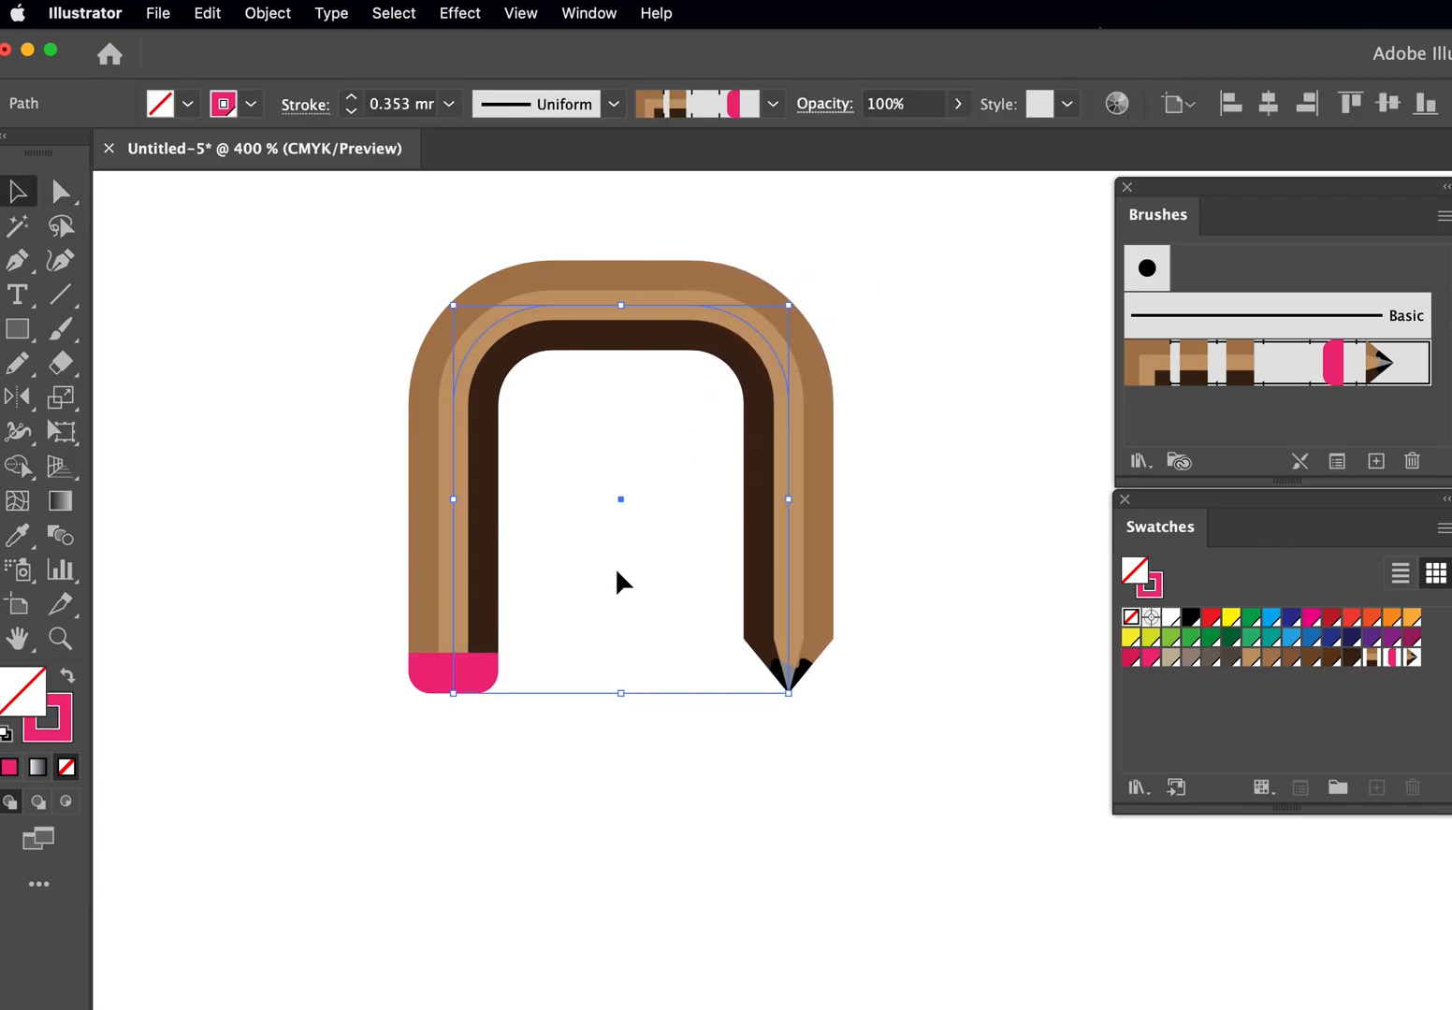
key(Delete)
- Paint a freehand inward spiral with the Paintbrush and the pencil pattern brush, undoing the first trial stroke
click(60, 328)
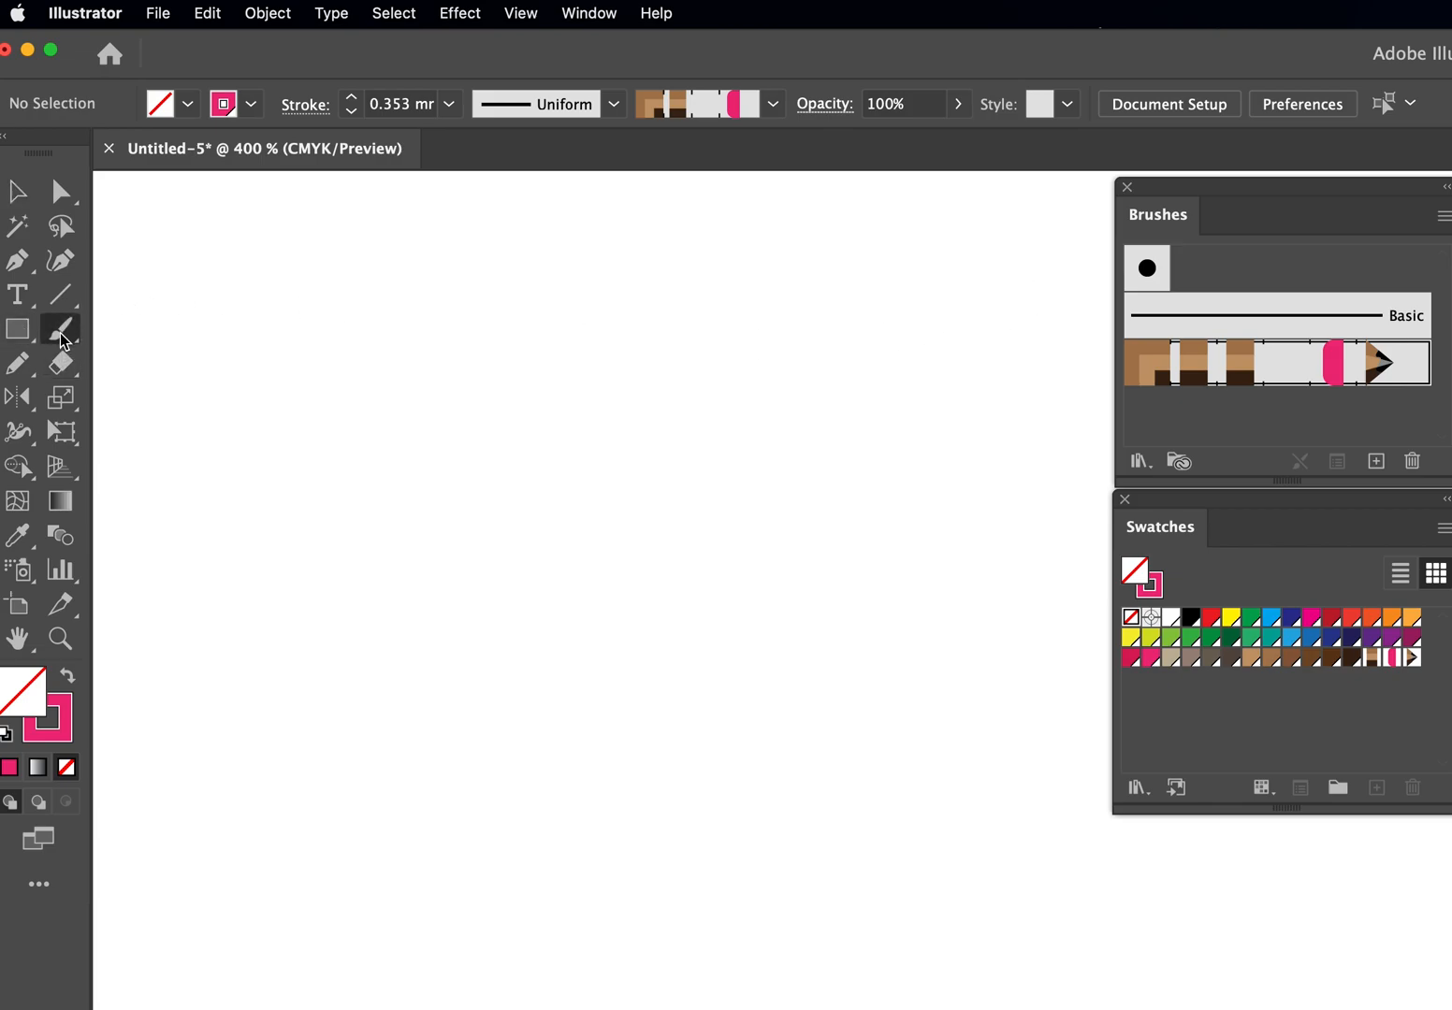
mouse_move(412, 716)
mouse_down()
mouse_move(510, 640)
mouse_move(1005, 398)
mouse_up()
key(super+z)
mouse_move(718, 234)
mouse_down()
mouse_move(472, 594)
mouse_move(625, 466)
mouse_move(514, 450)
mouse_move(535, 410)
mouse_up()
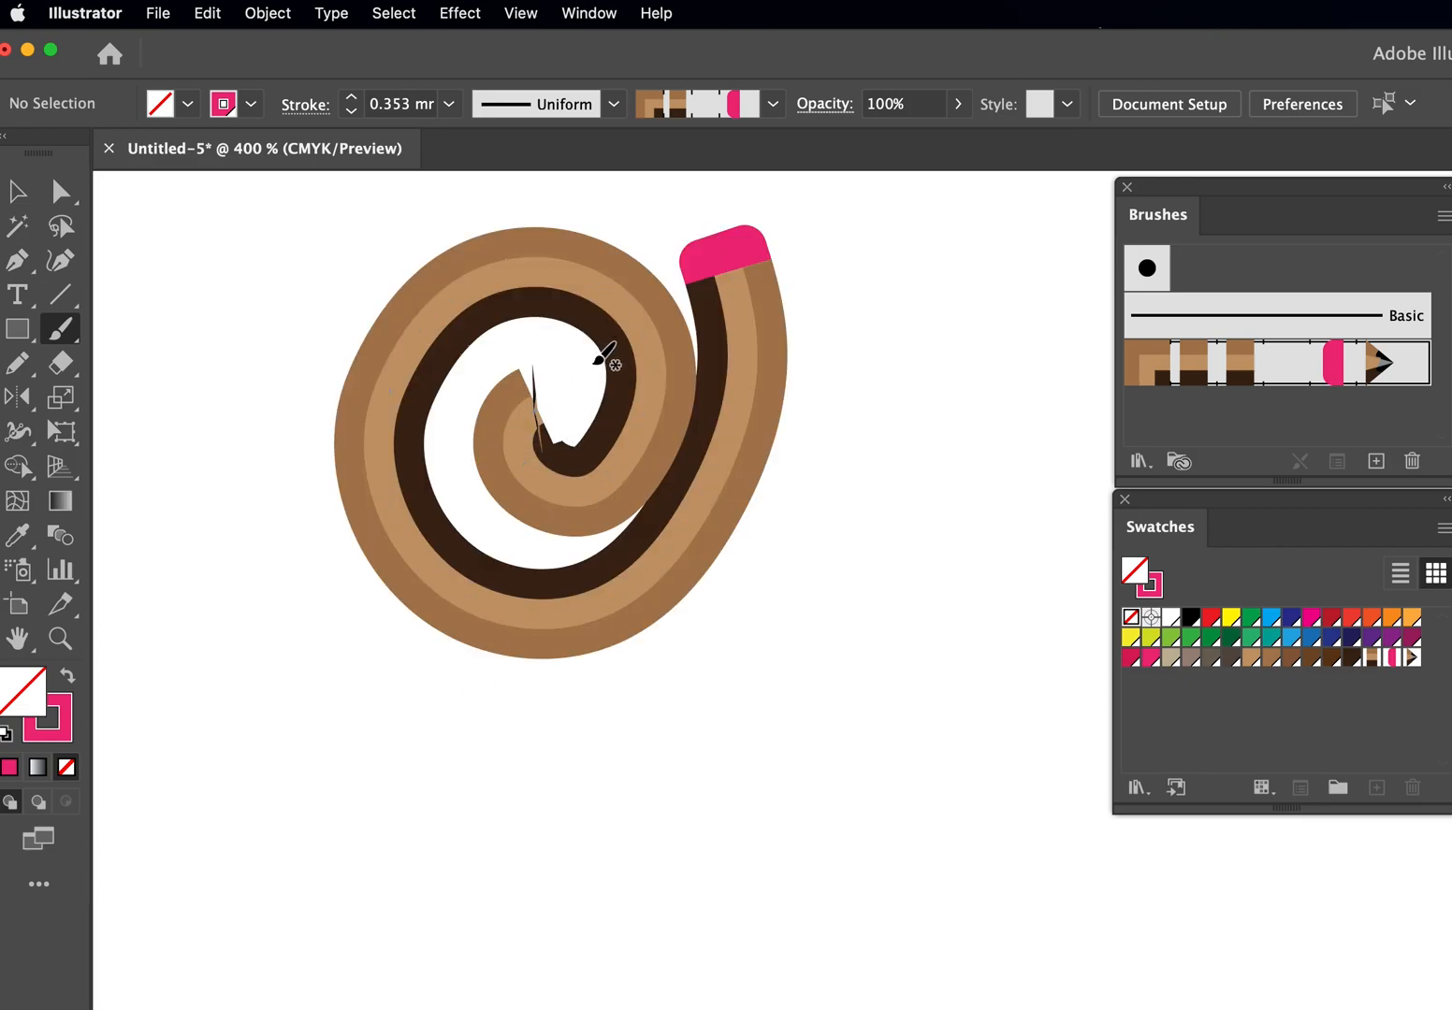
- Delete the spiral's innermost anchor point and reposition the remaining inner end points so the pencil tip extends cleanly
key(a)
click(536, 411)
drag(541, 411, 563, 384)
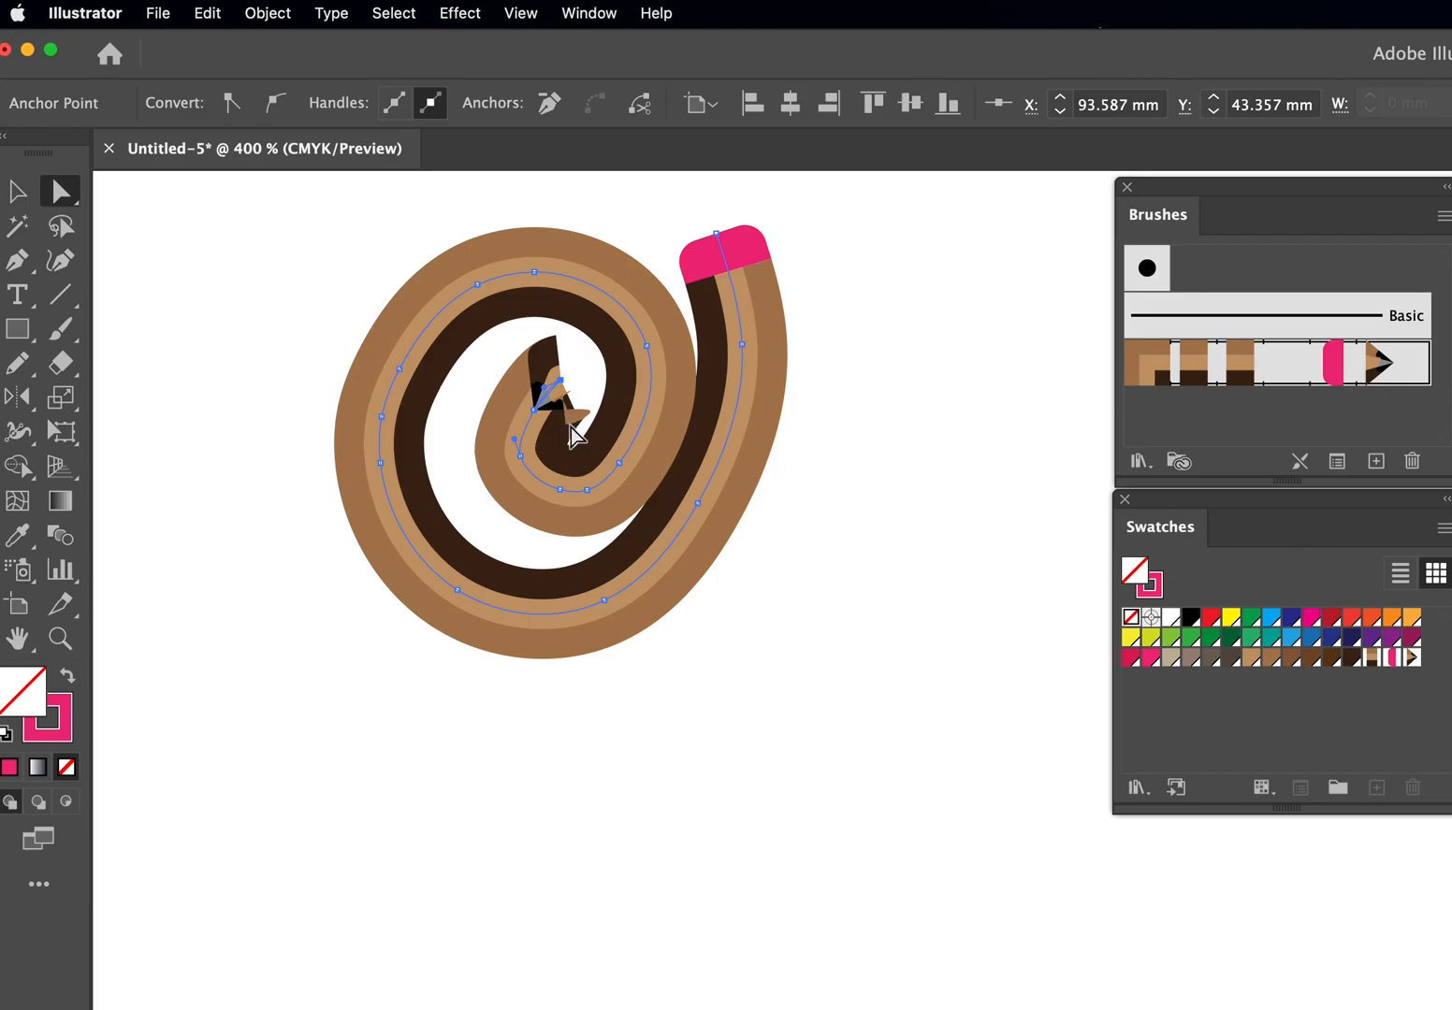
key(BackSpace)
drag(531, 459, 473, 412)
drag(558, 495, 522, 499)
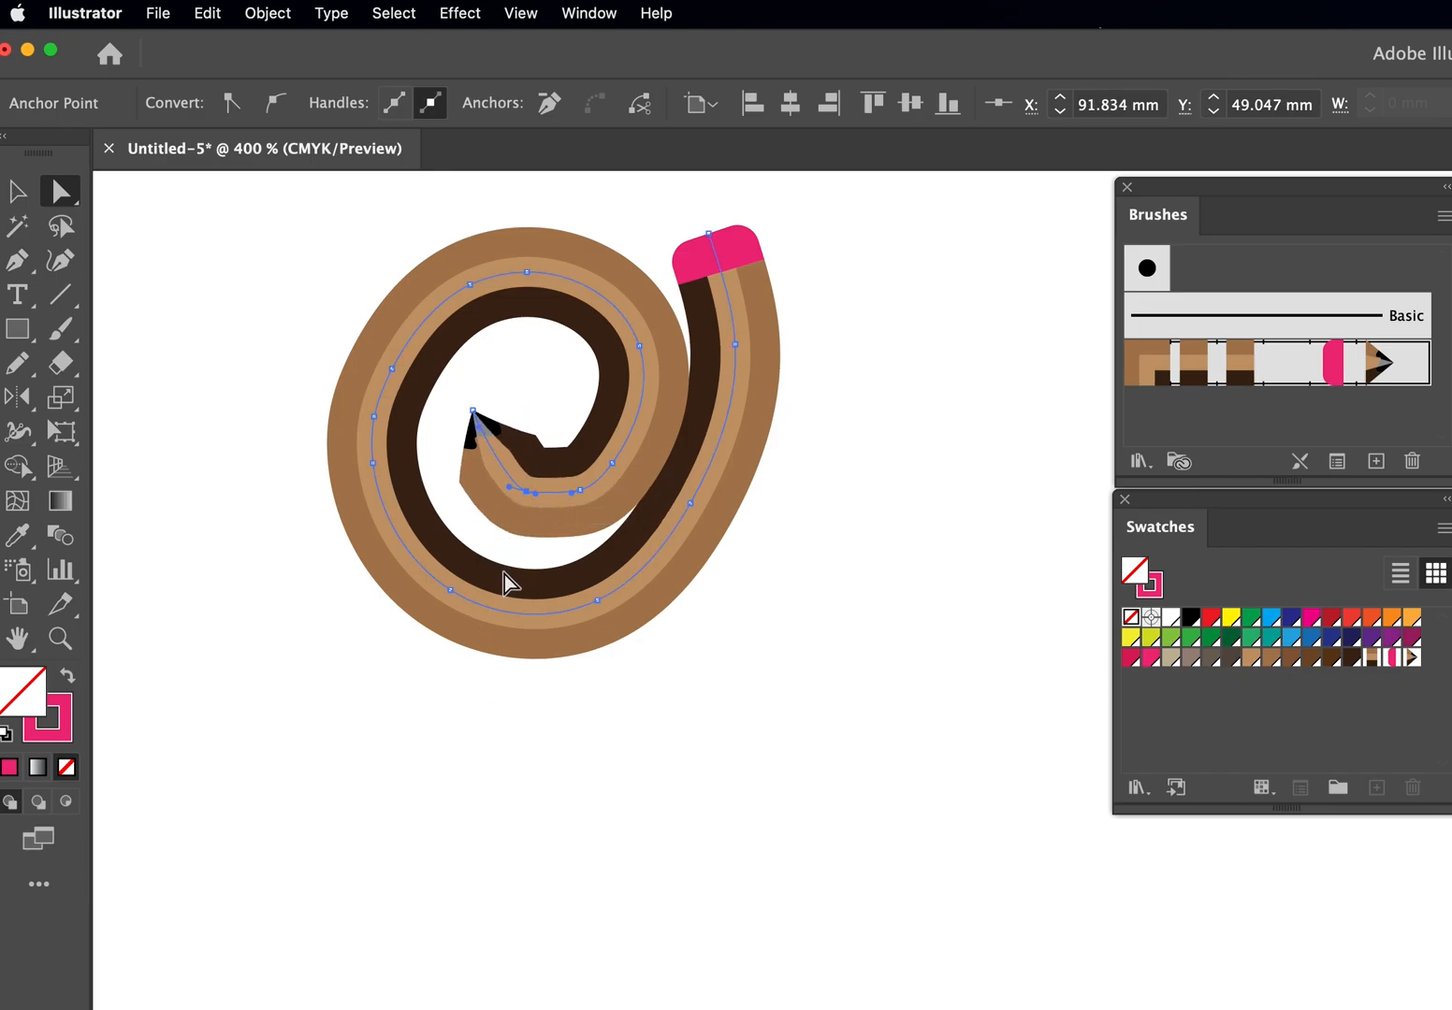
- Select the entire spiral pencil path
key(v)
click(850, 410)
drag(870, 316, 433, 790)
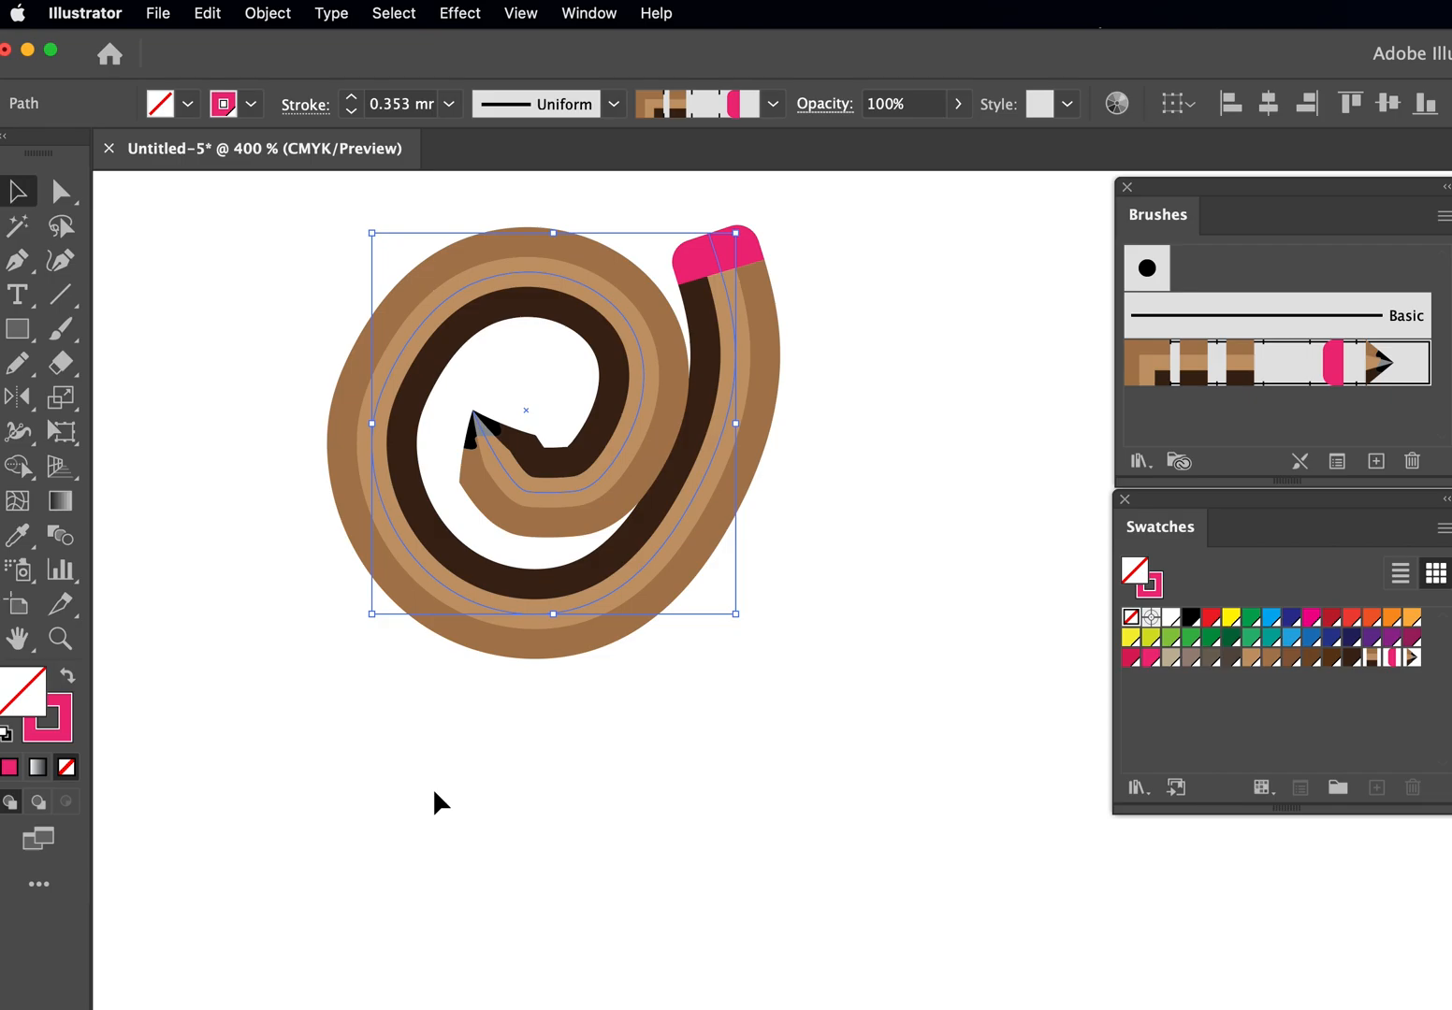